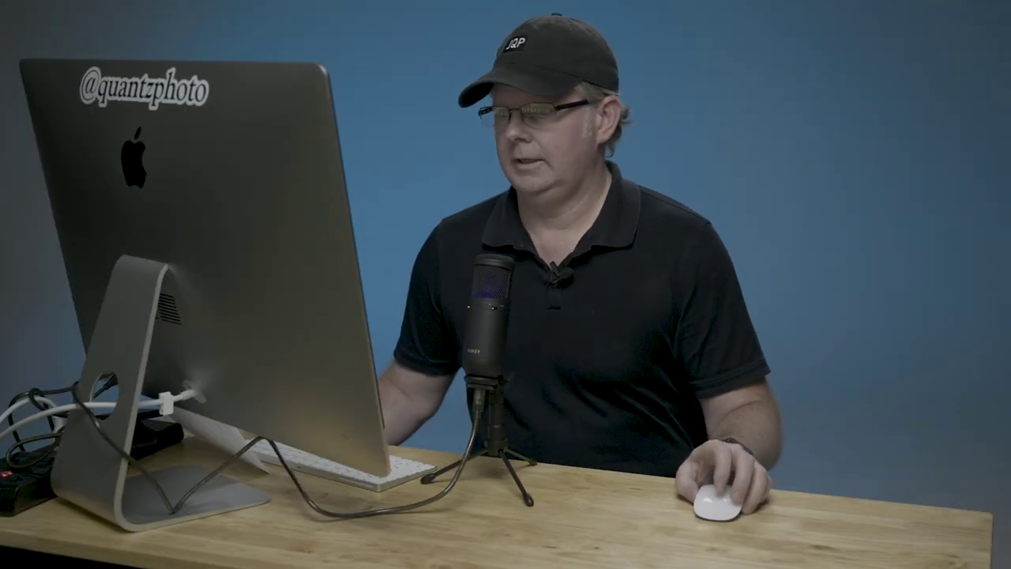
Step: Preview the basketball player photos from Studio0221193.NEF to Studio0221201.NEF in quick succession several times to examine the pose sequence
key(Right)
key(Right)
key(Right)
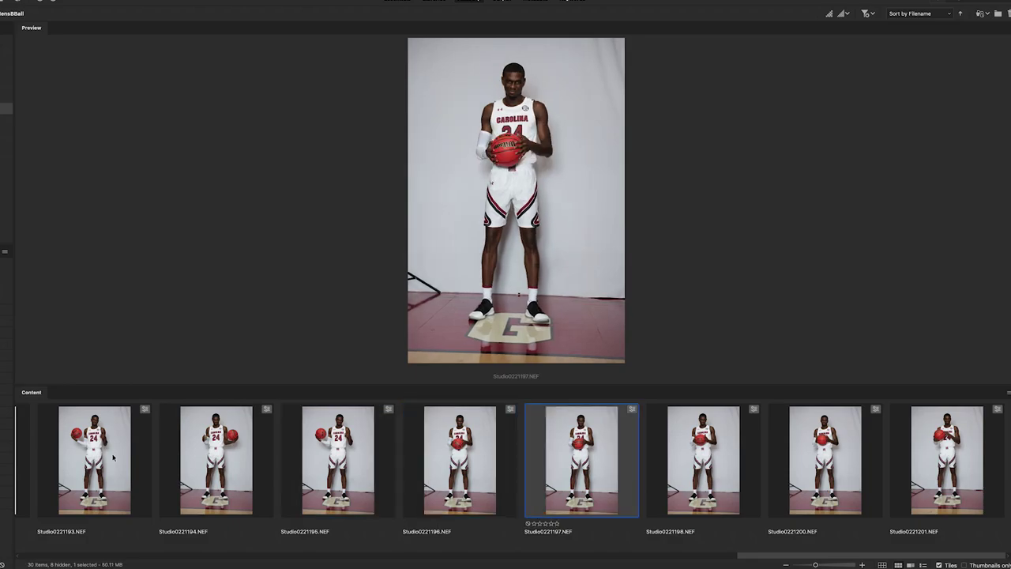
key(Right)
click(112, 457)
key(Right)
key(Right)
key(Right)
key(Right)
key(Right)
key(Right)
key(Right)
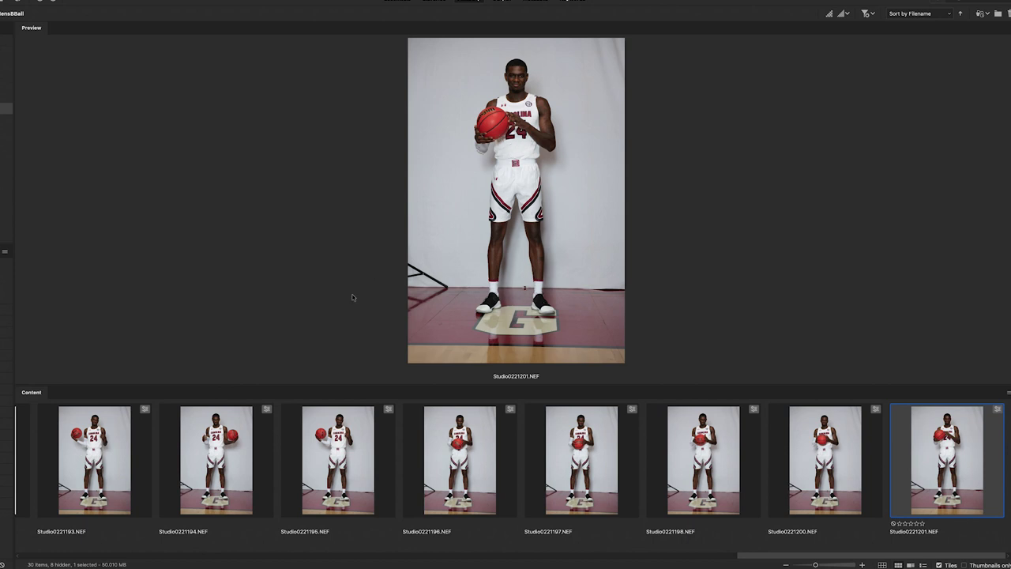
click(107, 463)
key(Right)
key(Right)
key(Right)
key(Right)
key(Right)
key(Right)
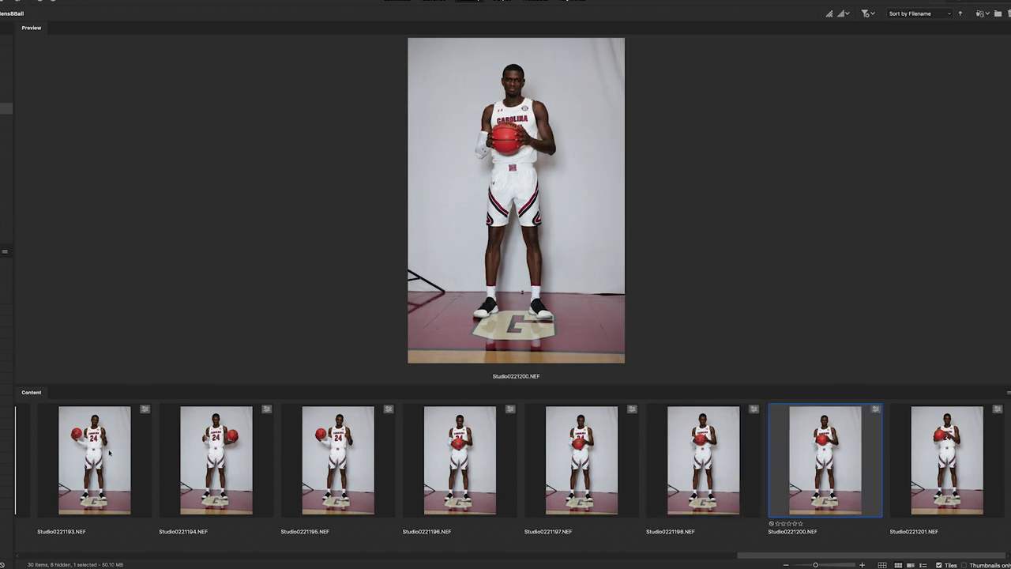
click(109, 451)
key(Right)
key(Right)
key(Right)
key(Right)
key(Right)
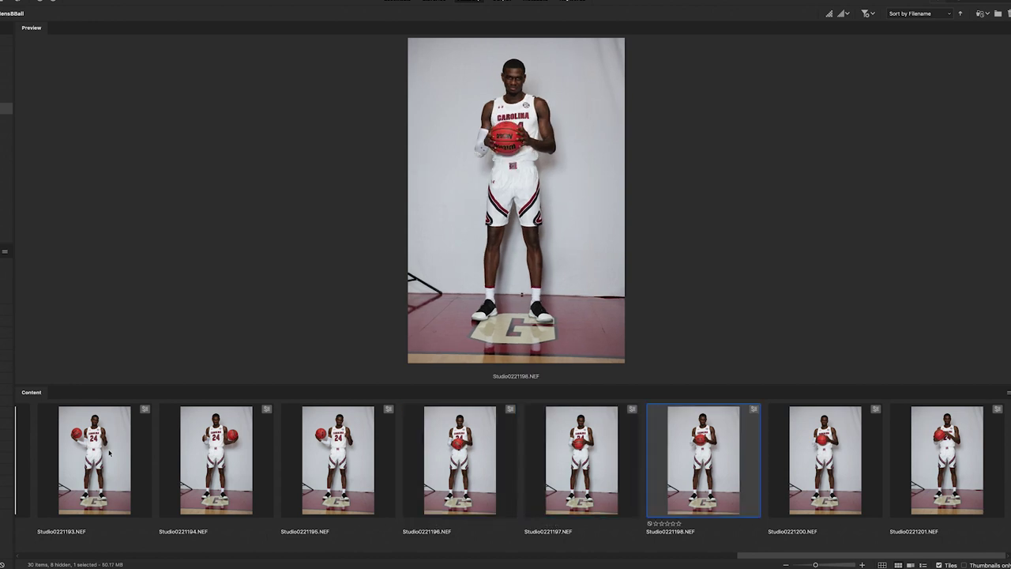
key(Right)
key(Right)
click(109, 452)
key(Right)
key(Right)
key(Right)
key(Right)
key(Right)
key(Right)
key(Right)
click(109, 452)
key(Right)
key(Right)
key(Right)
key(Right)
key(Right)
key(Right)
key(Right)
click(109, 452)
key(Right)
key(Right)
key(Right)
key(Right)
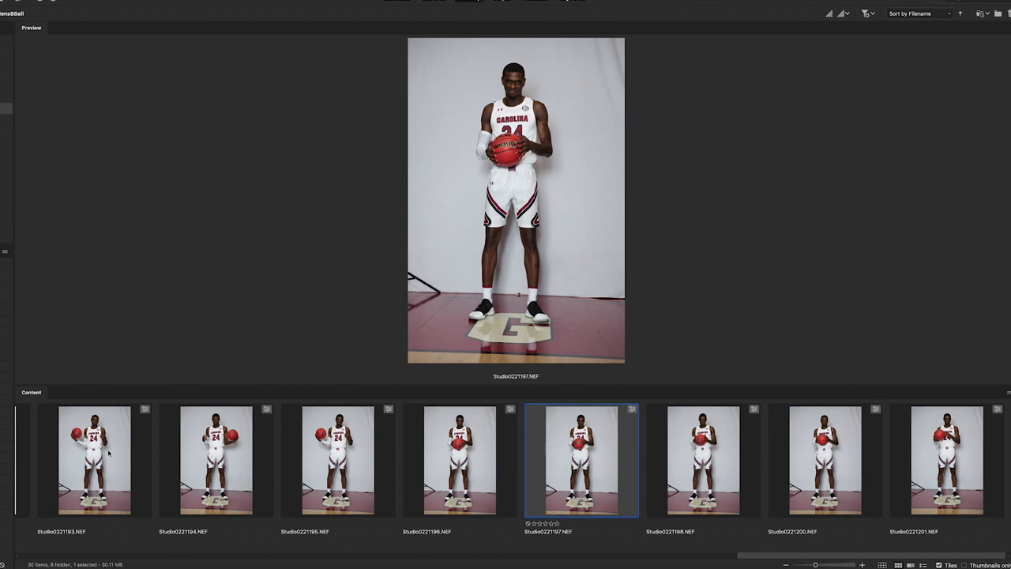
key(Right)
key(Right)
key(Right)
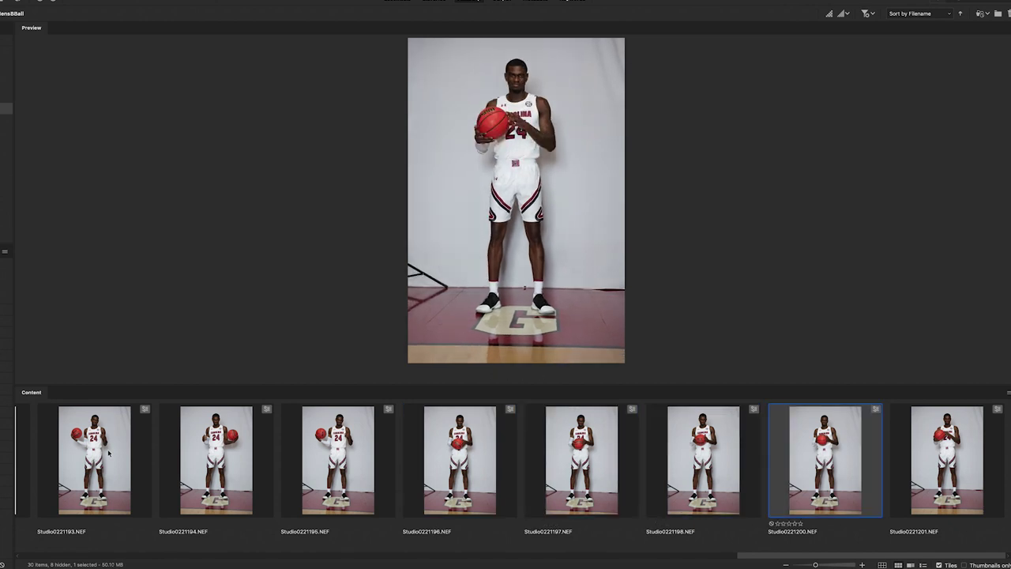
click(109, 452)
key(Right)
key(Right)
key(Right)
key(Right)
key(Right)
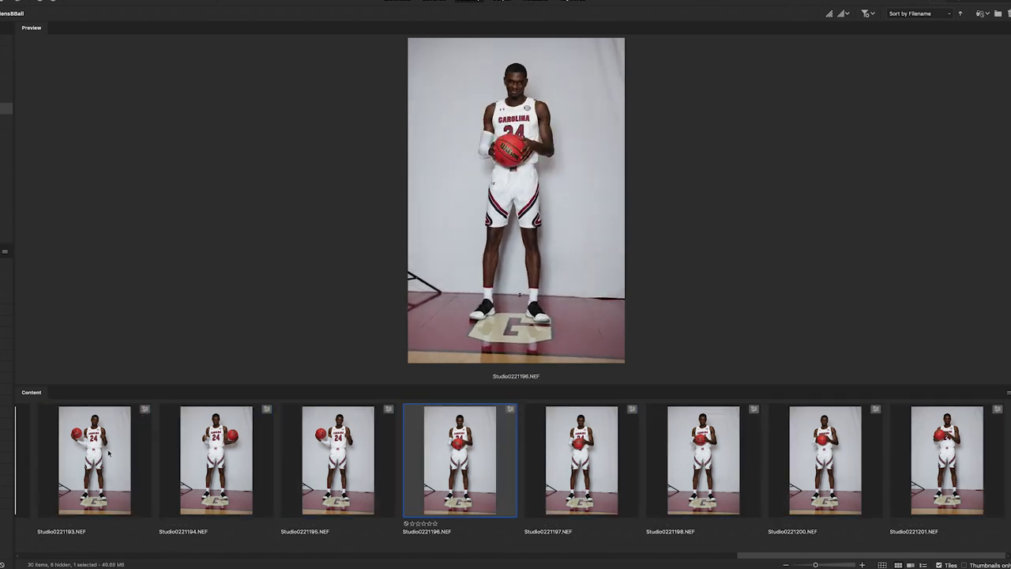
key(Right)
key(Right)
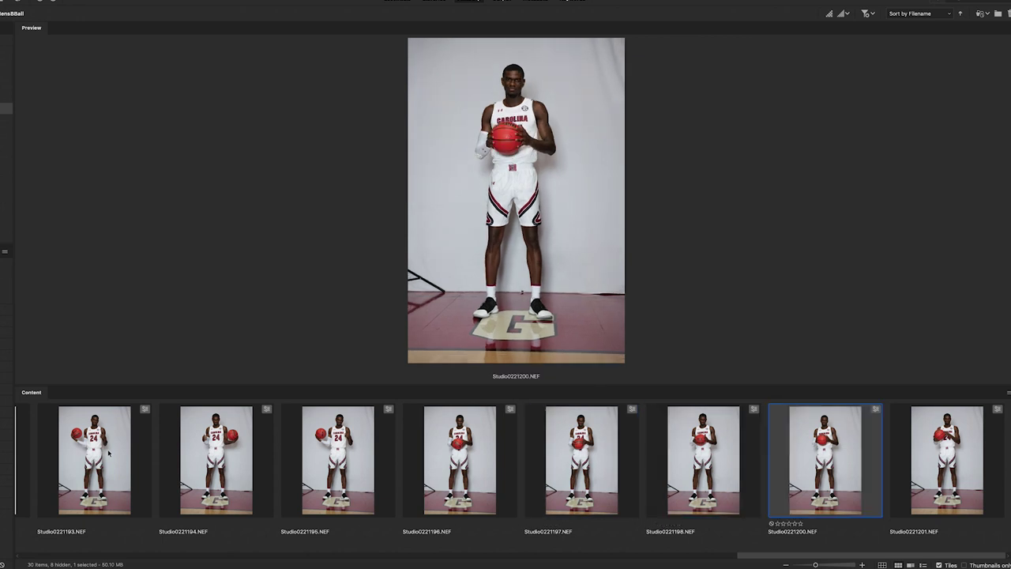
click(109, 452)
key(Right)
key(Right)
key(Right)
key(Right)
key(Right)
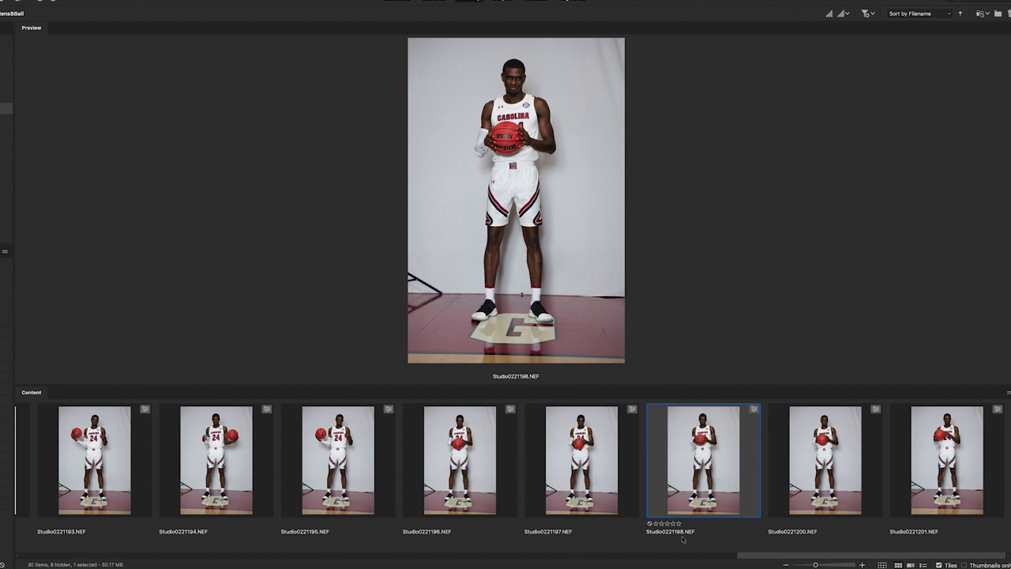
key(Right)
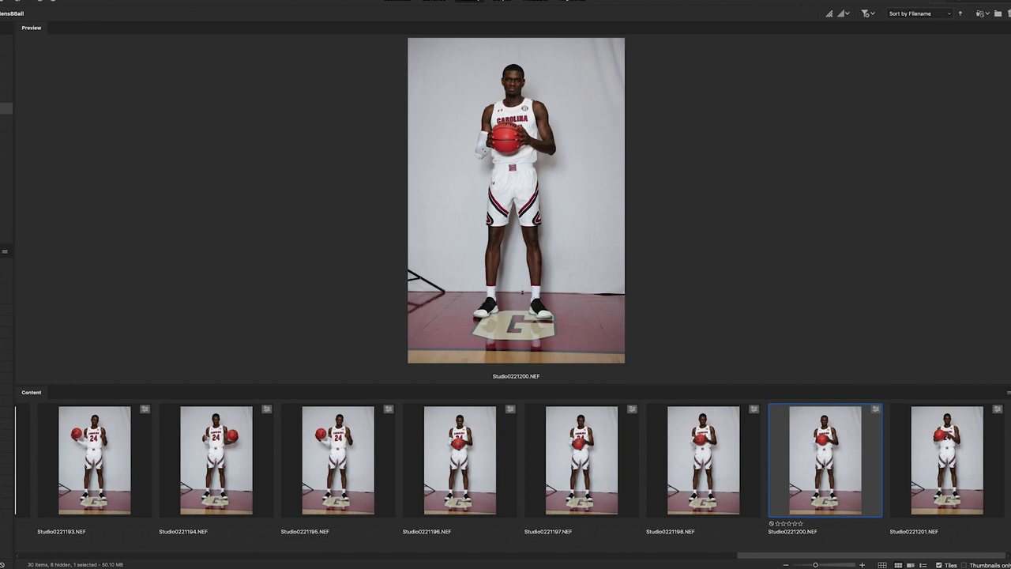
Step: Step slowly from Studio0221193.NEF to Studio0221201.NEF, examining each frame of the pose sequence individually
key(Home)
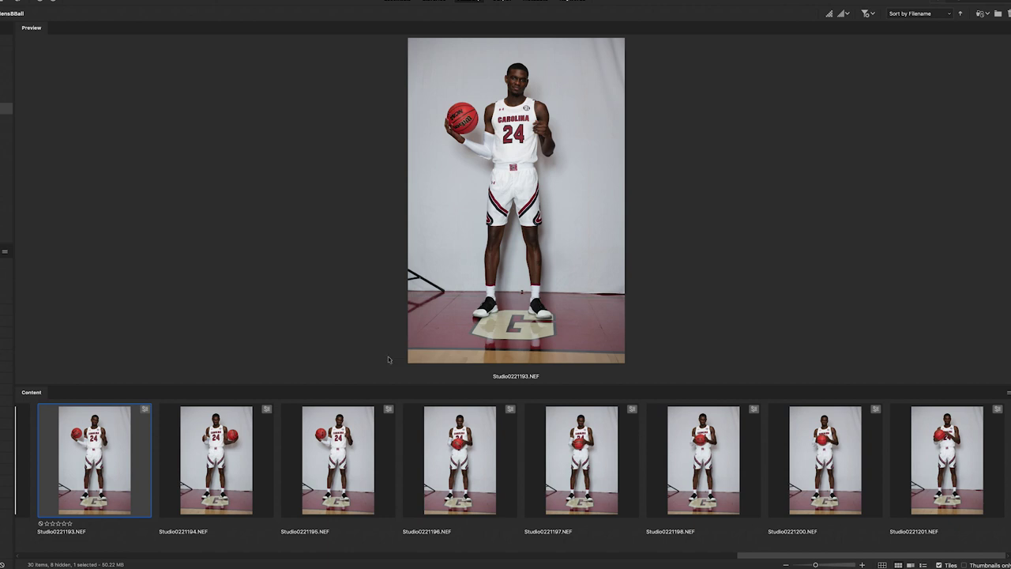
click(234, 454)
click(310, 449)
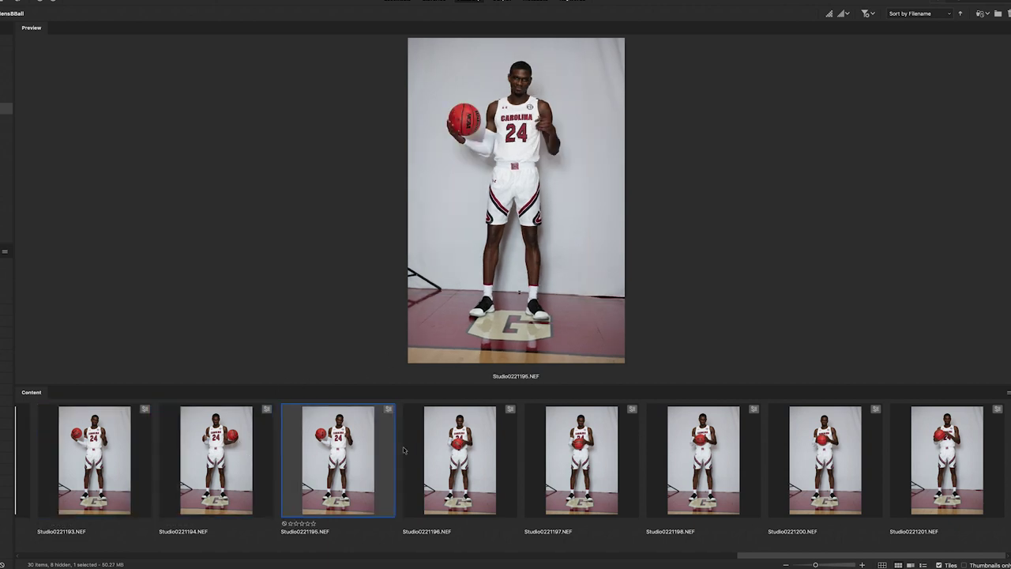
click(457, 444)
click(579, 444)
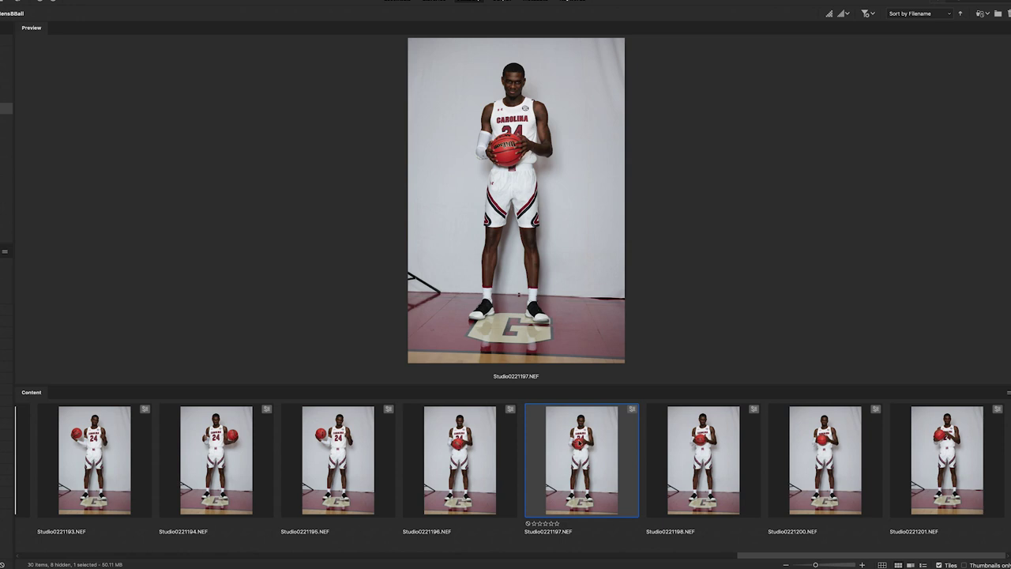
click(648, 443)
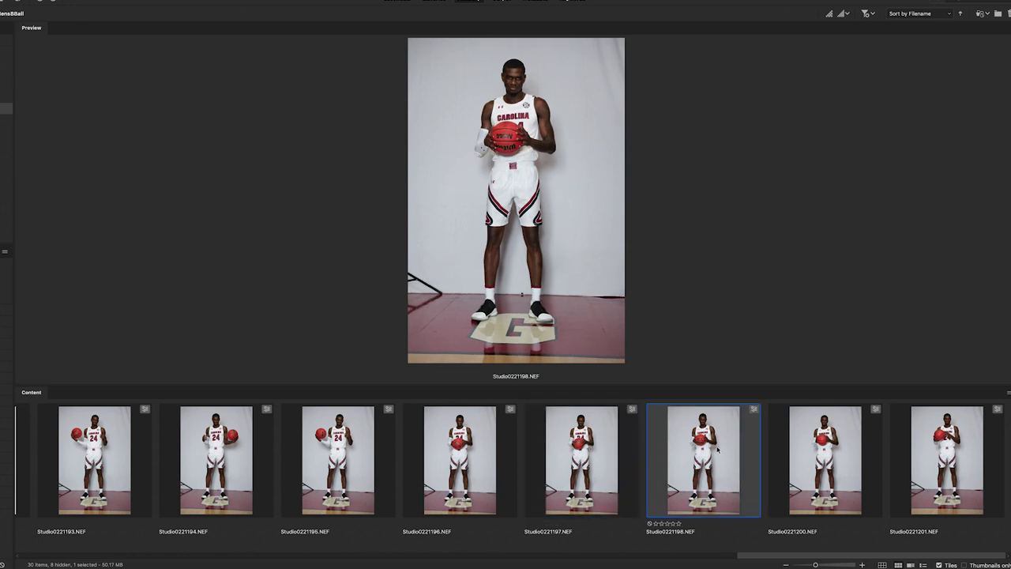
click(814, 448)
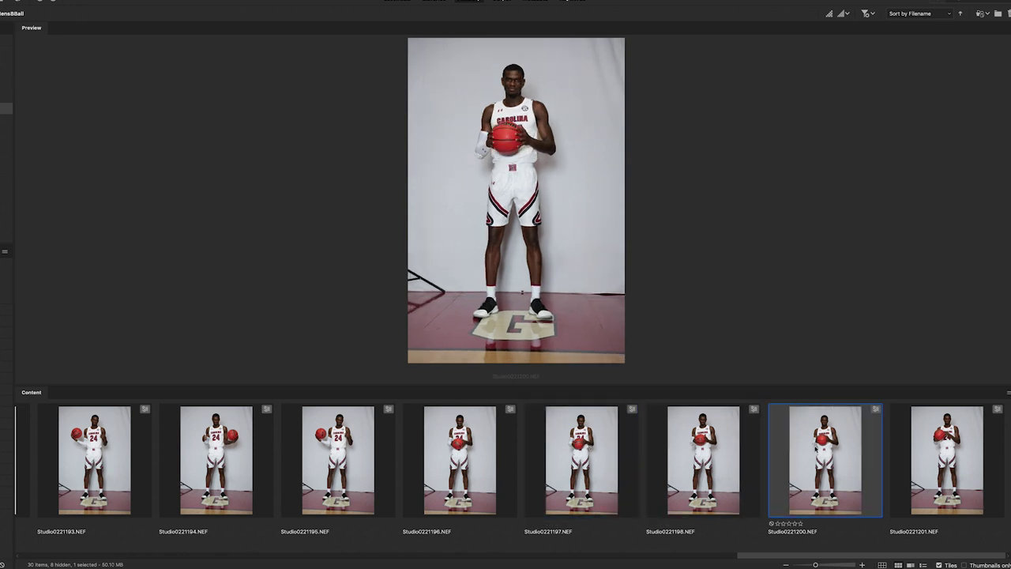
click(935, 447)
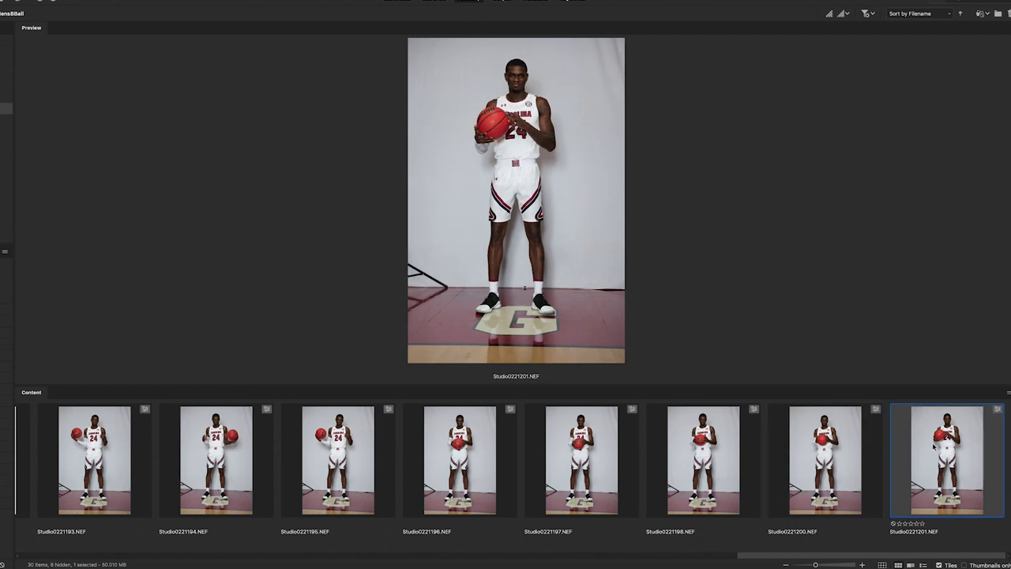
Step: Alternate the preview between Studio0221200.NEF and Studio0221201.NEF to compare the two final poses
click(832, 458)
click(937, 452)
click(827, 448)
click(942, 449)
click(841, 443)
click(923, 446)
click(811, 448)
click(943, 448)
Step: Run through the sequence repeatedly from Studio0221193.NEF to Studio0221201.NEF to examine how the movement looks as an animation
click(94, 454)
key(Right)
key(Right)
key(Right)
key(Right)
key(Right)
key(Right)
key(Right)
key(Home)
key(Right)
key(Right)
key(Right)
key(Right)
key(Right)
key(Right)
key(Right)
key(Home)
key(Right)
key(Right)
key(Right)
key(Right)
key(Right)
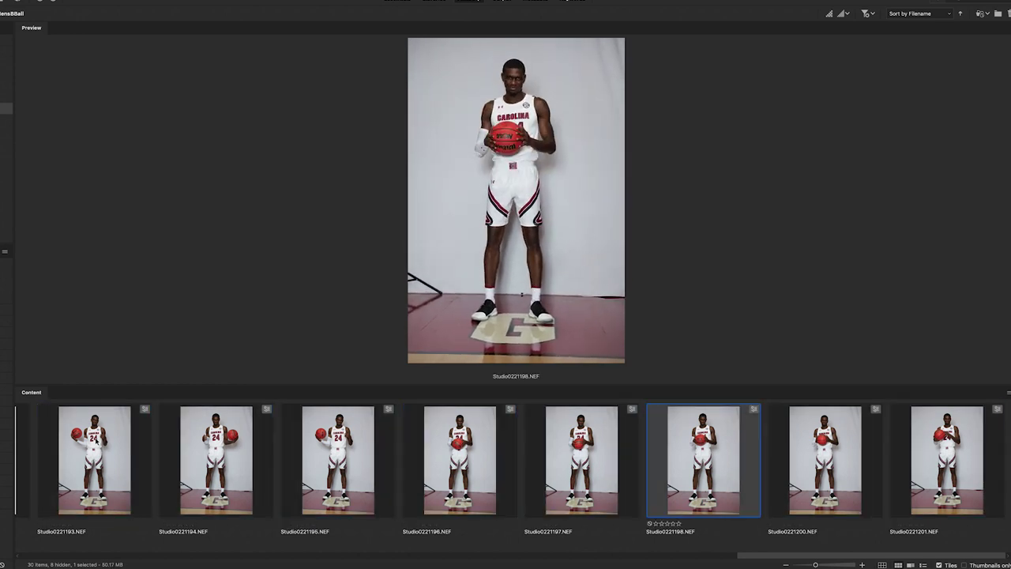
key(Right)
key(Right)
key(Home)
key(Right)
key(Right)
key(Right)
key(Right)
key(Right)
key(Right)
key(Right)
click(119, 421)
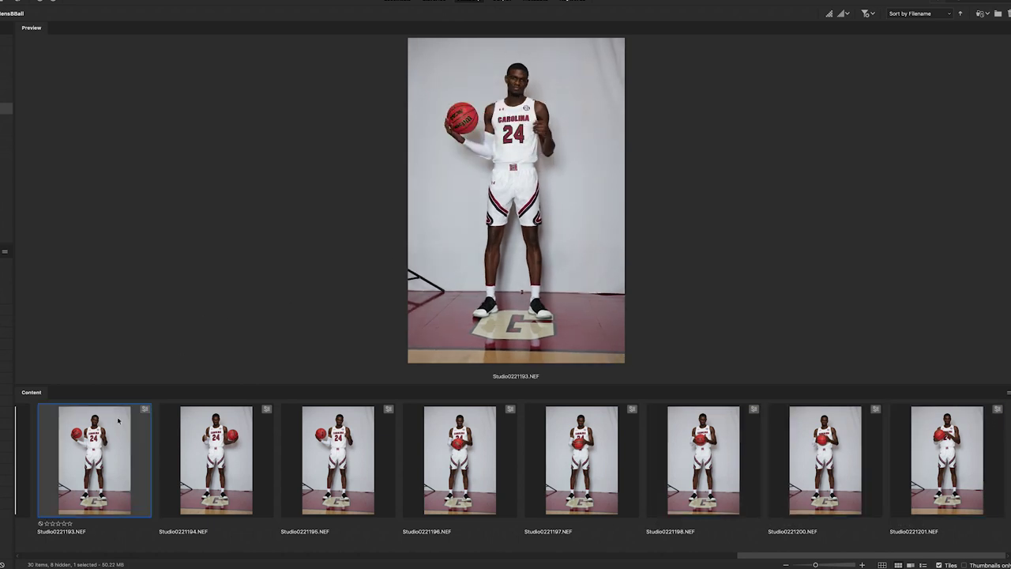
key(Right)
key(Right)
key(Right)
key(Right)
key(Right)
key(Right)
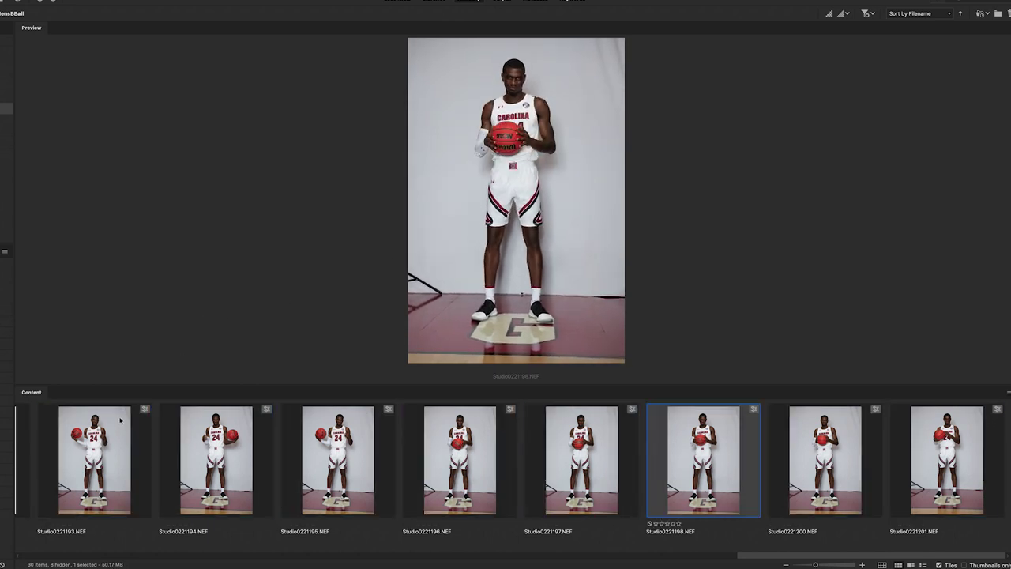
key(Right)
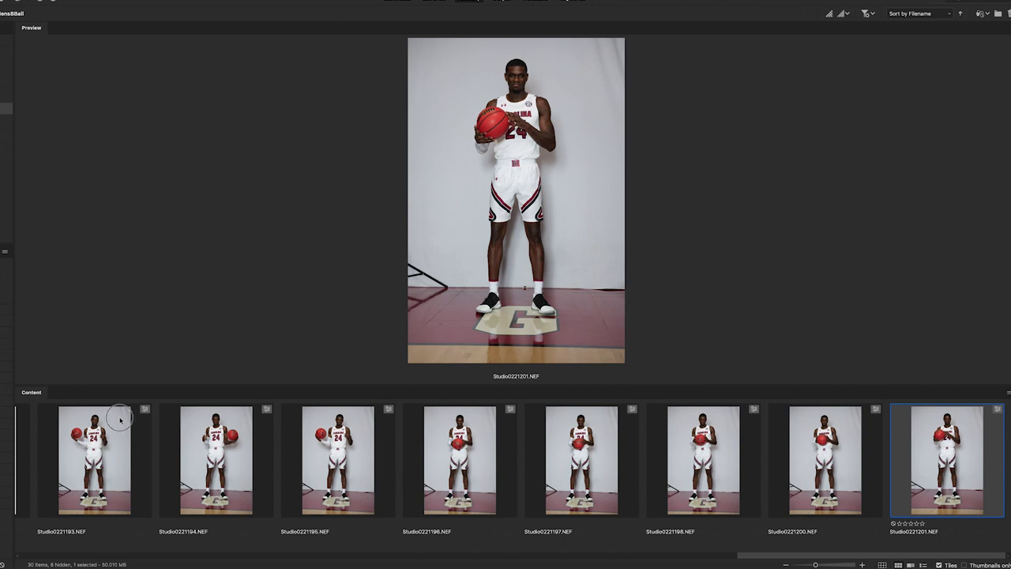
click(120, 420)
key(Right)
key(Right)
key(Right)
key(Right)
key(Right)
key(Right)
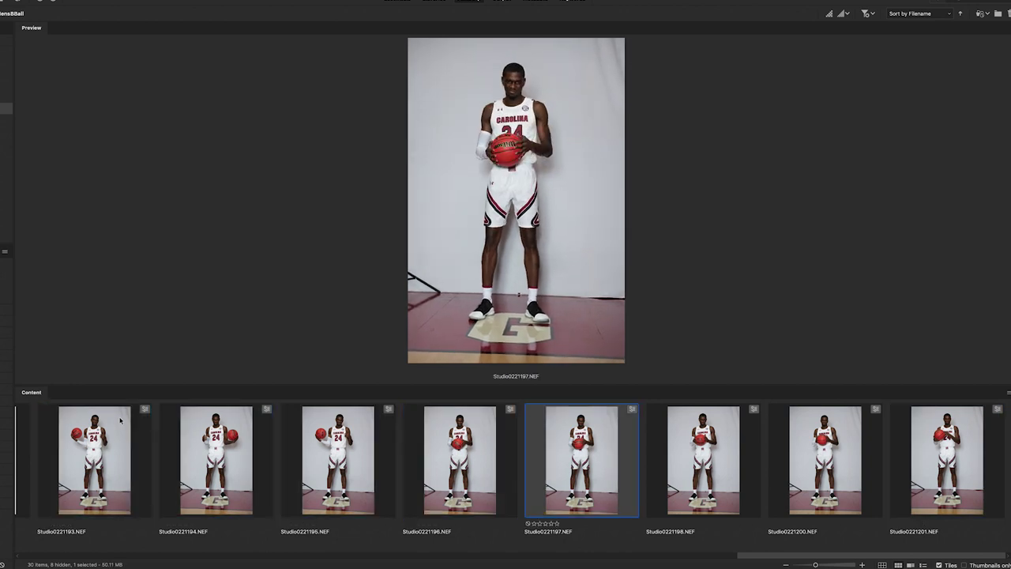
key(Right)
click(120, 420)
key(Right)
key(Right)
key(Right)
key(Right)
key(Right)
key(Right)
key(Right)
click(120, 421)
key(Right)
key(Right)
key(Right)
key(Right)
key(Right)
key(Right)
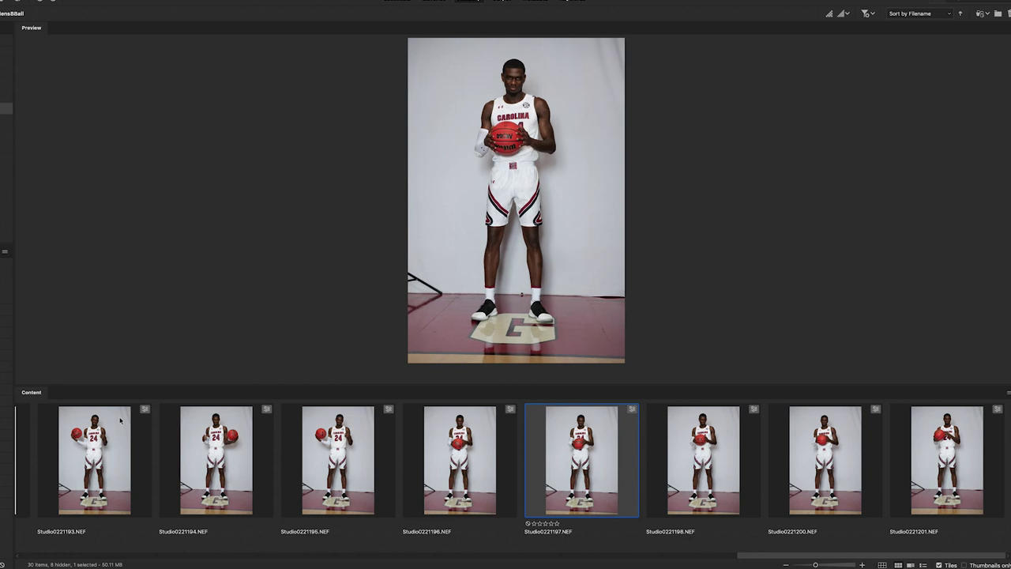
key(Right)
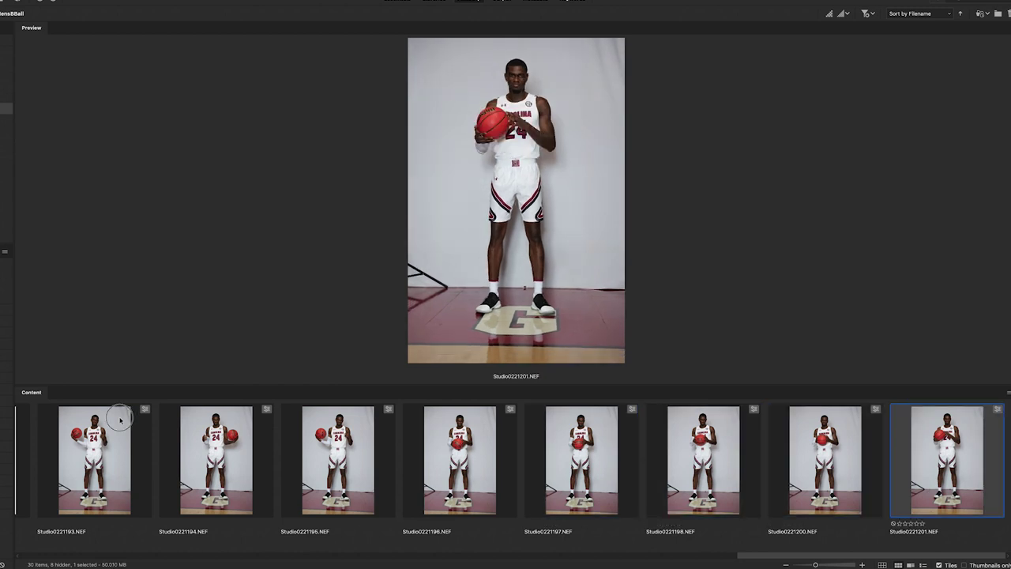
click(120, 420)
key(Right)
key(Right)
key(Right)
key(Right)
key(Right)
key(Right)
key(Right)
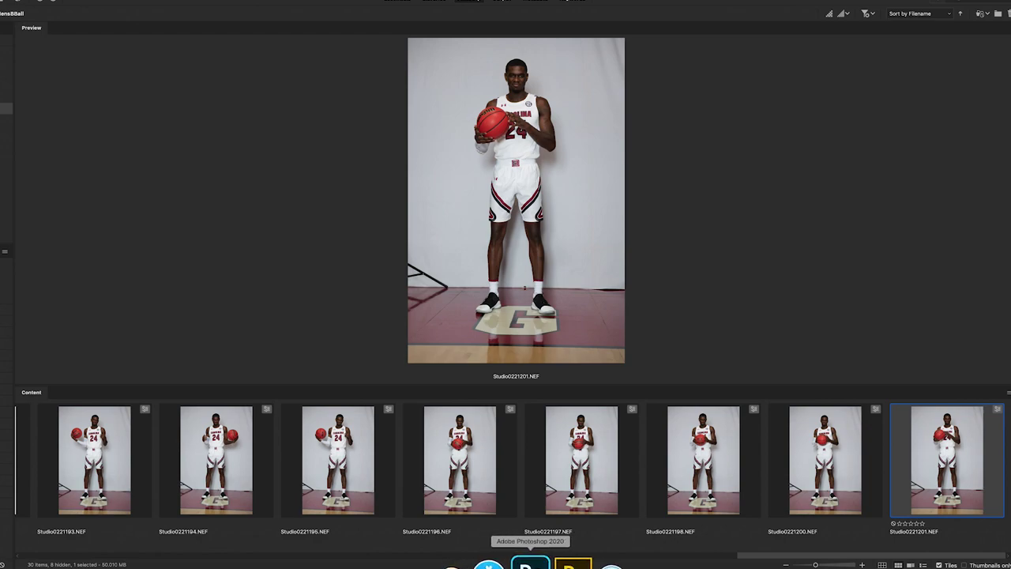
Step: Switch to Photoshop and look through the open photos from Studio0221193.NEF to Studio0221201.NEF
click(537, 552)
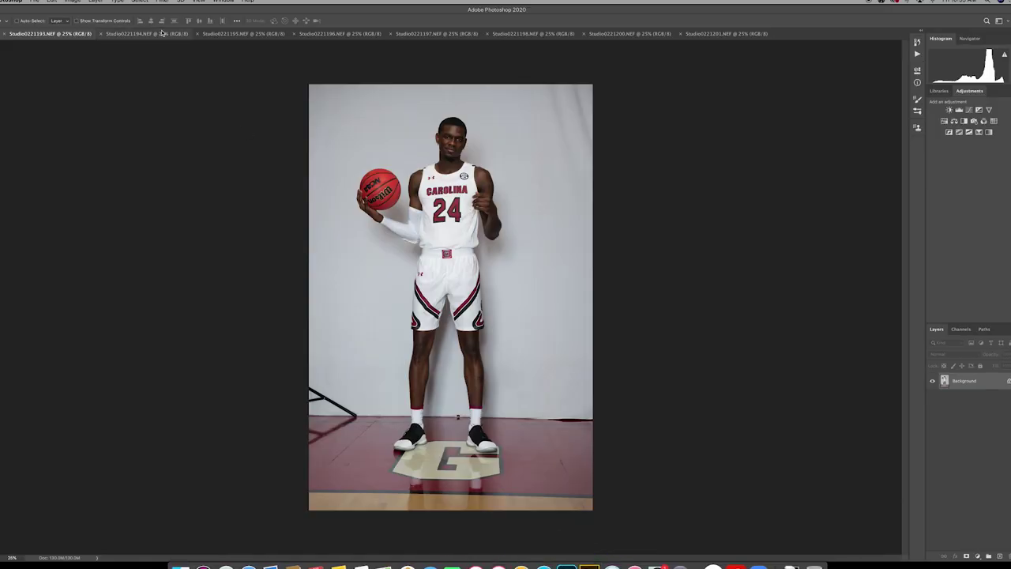
click(187, 34)
click(237, 34)
click(340, 34)
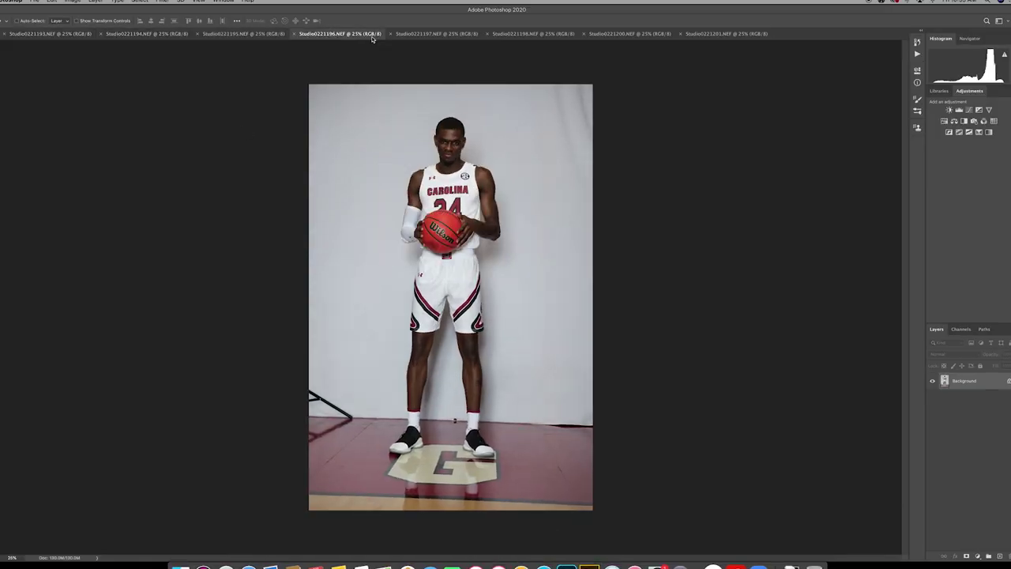
click(437, 34)
click(523, 34)
click(628, 34)
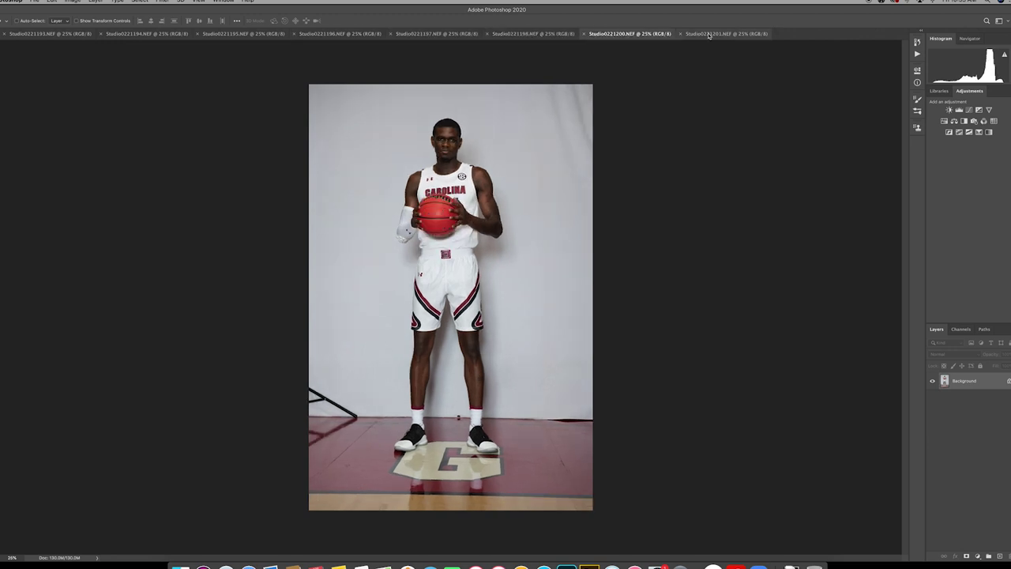
click(725, 34)
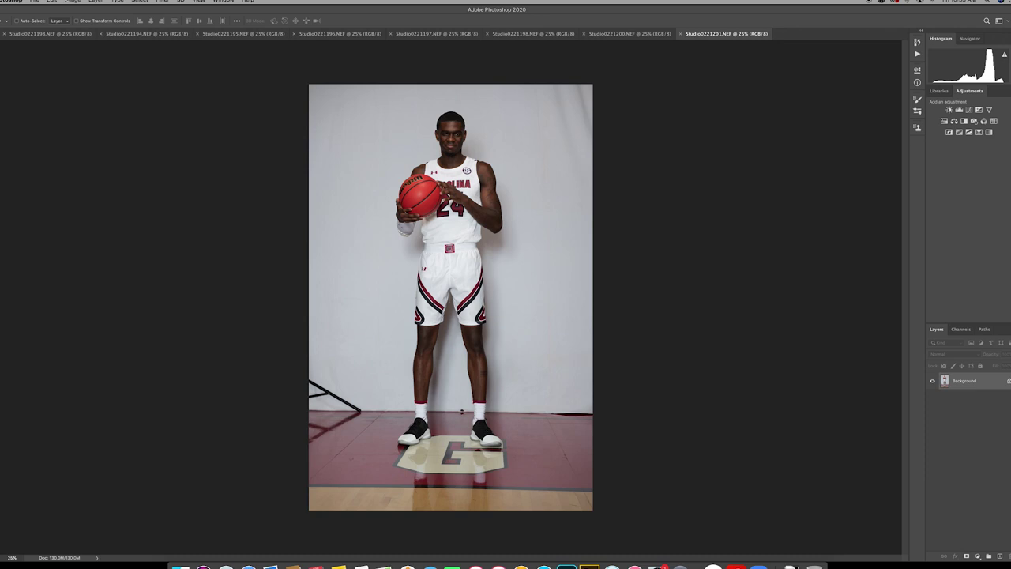
Step: Load all the open NEF files into a single layered document with Load Files into Stack, without automatic alignment
click(35, 1)
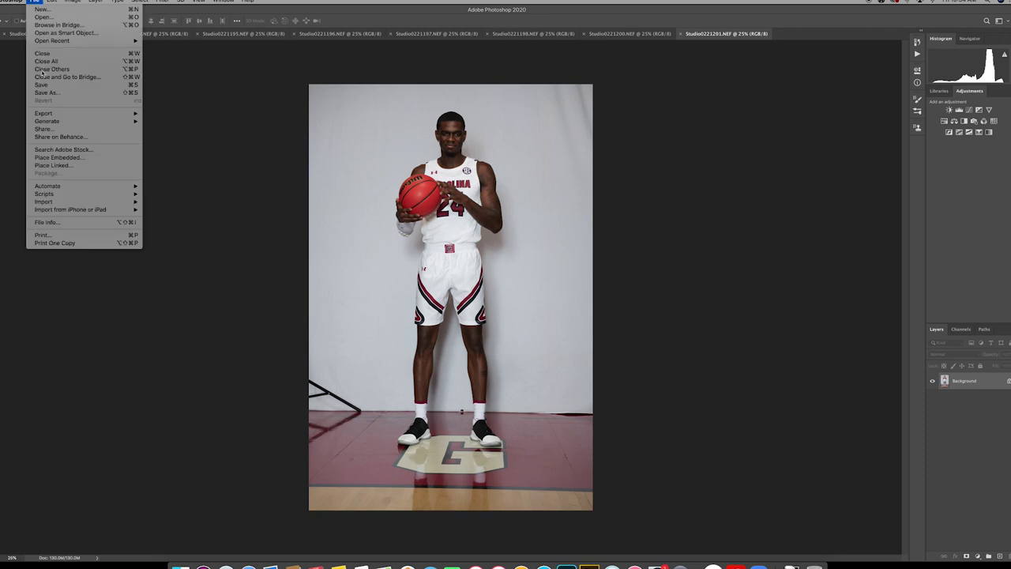
mouse_move(79, 195)
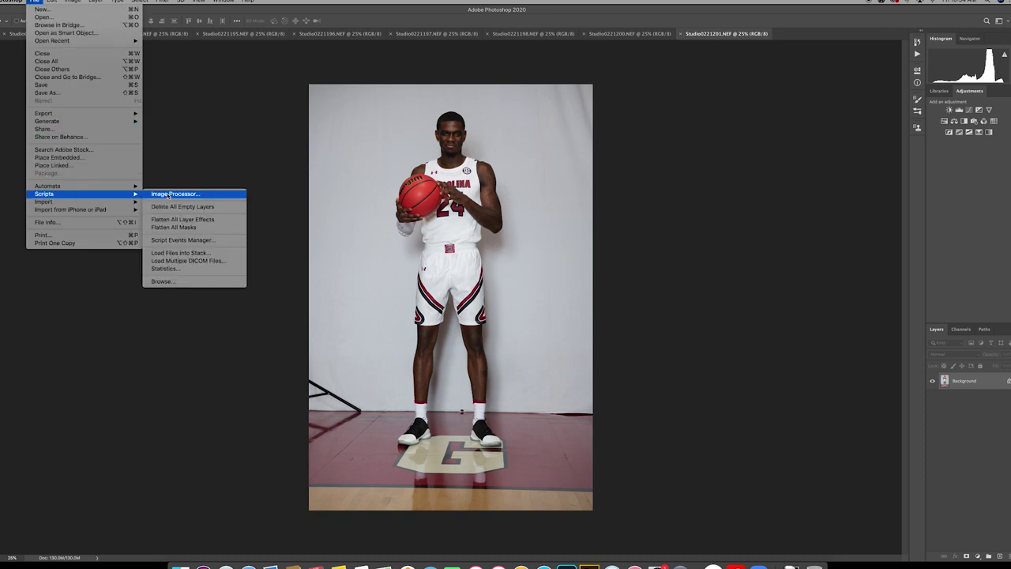
click(186, 254)
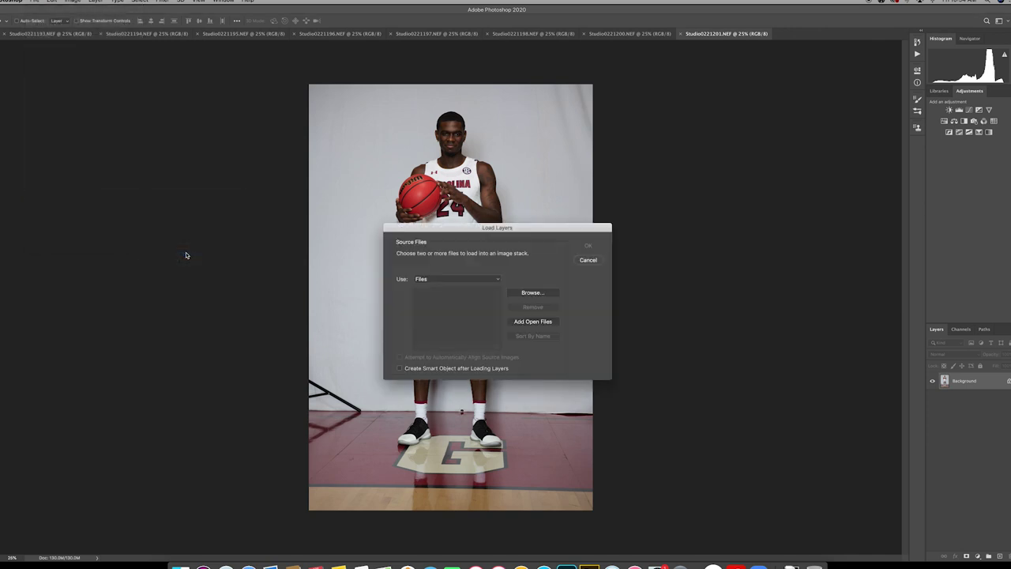
click(540, 321)
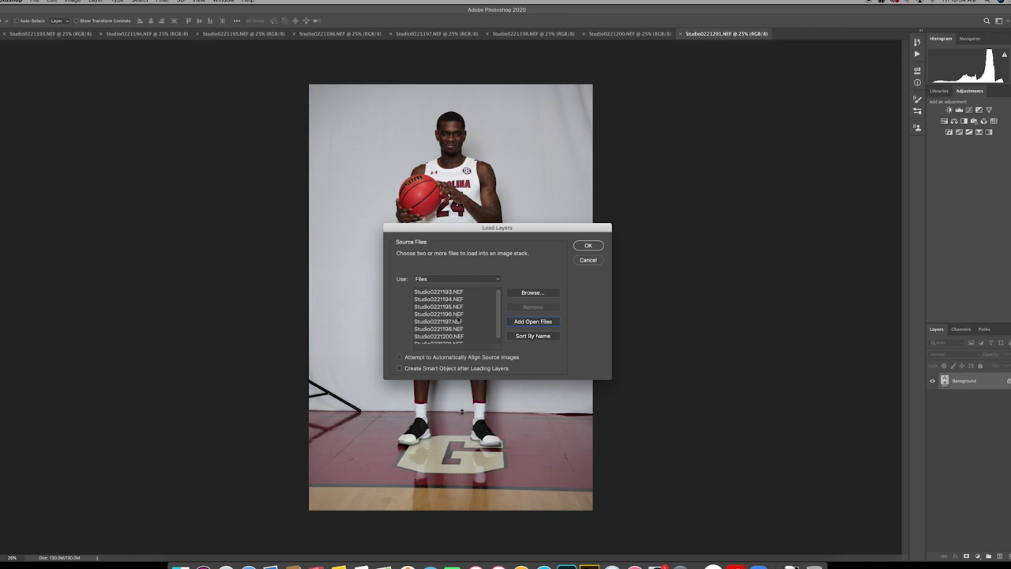
click(588, 245)
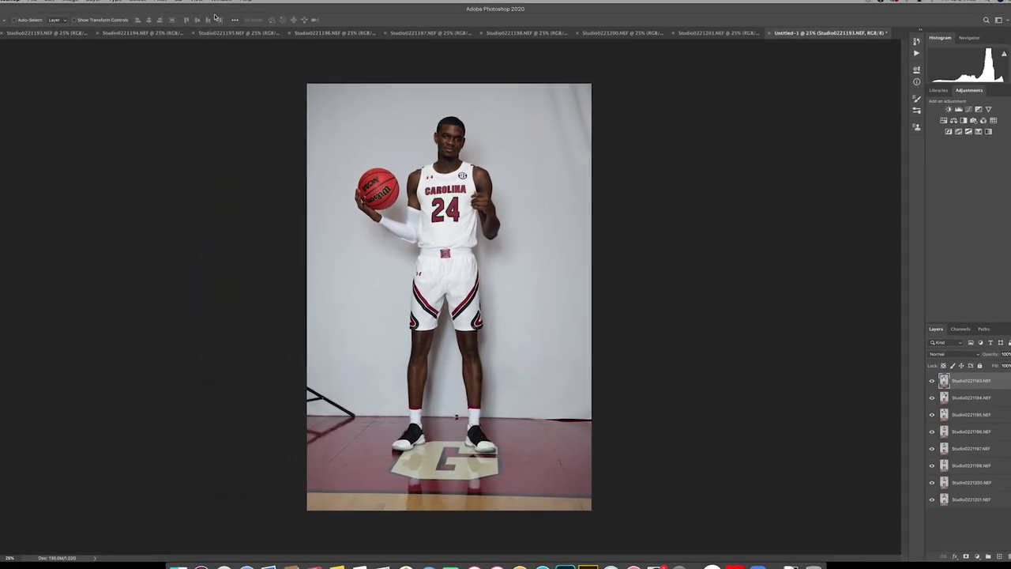
Step: Show the Timeline and create a frame animation with frames made from the stacked layers
click(236, 3)
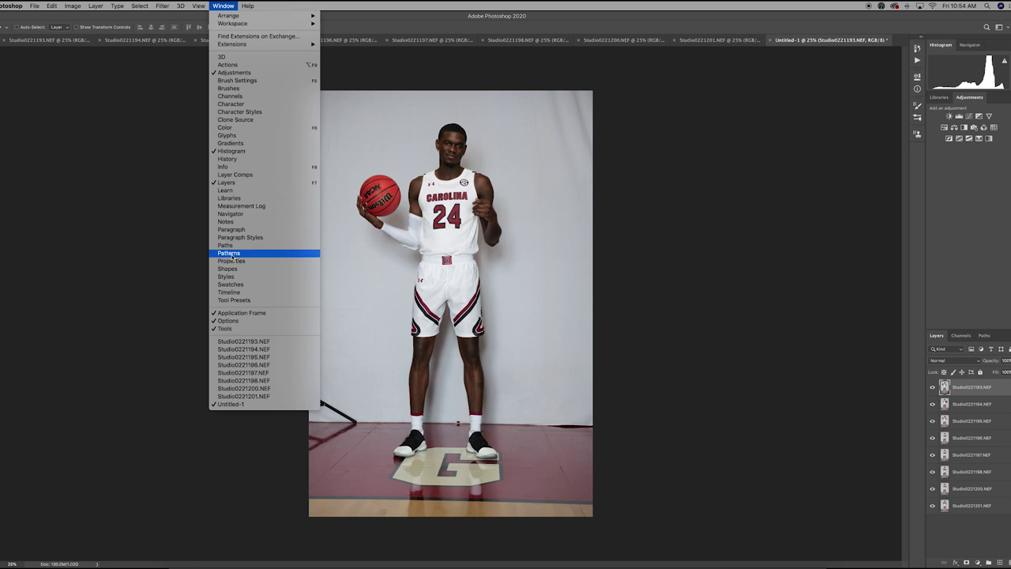
click(233, 292)
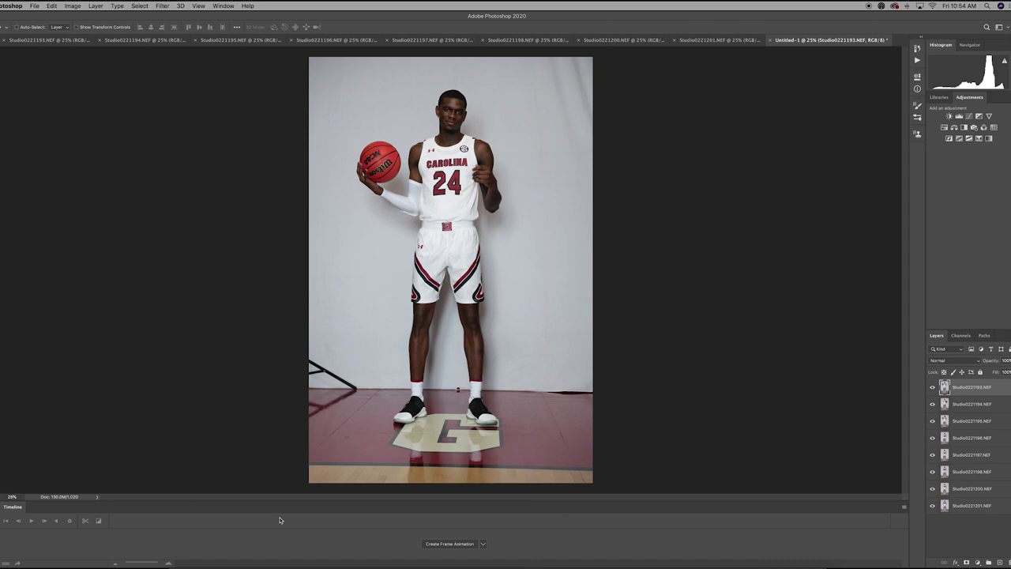
click(449, 543)
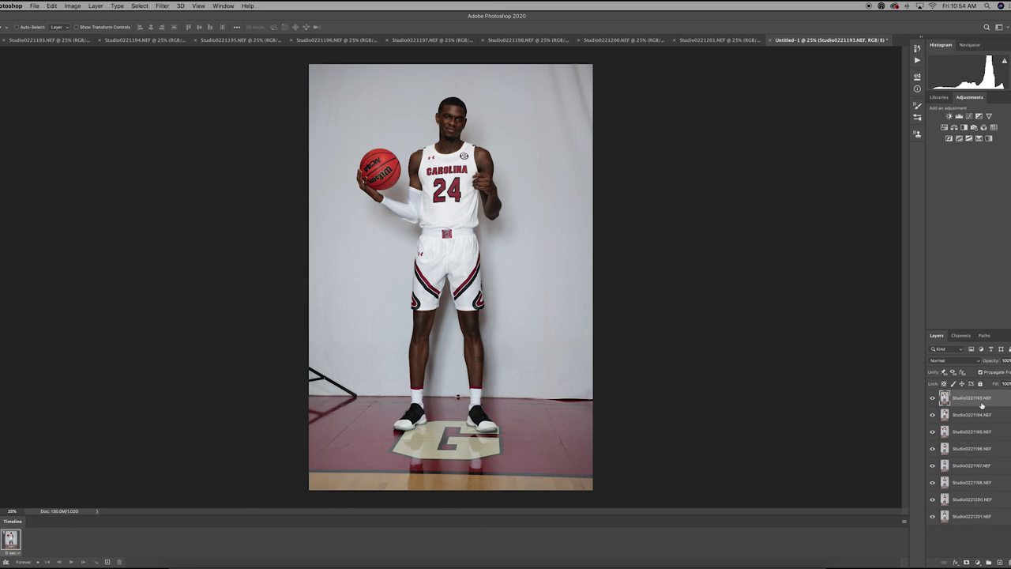
click(905, 522)
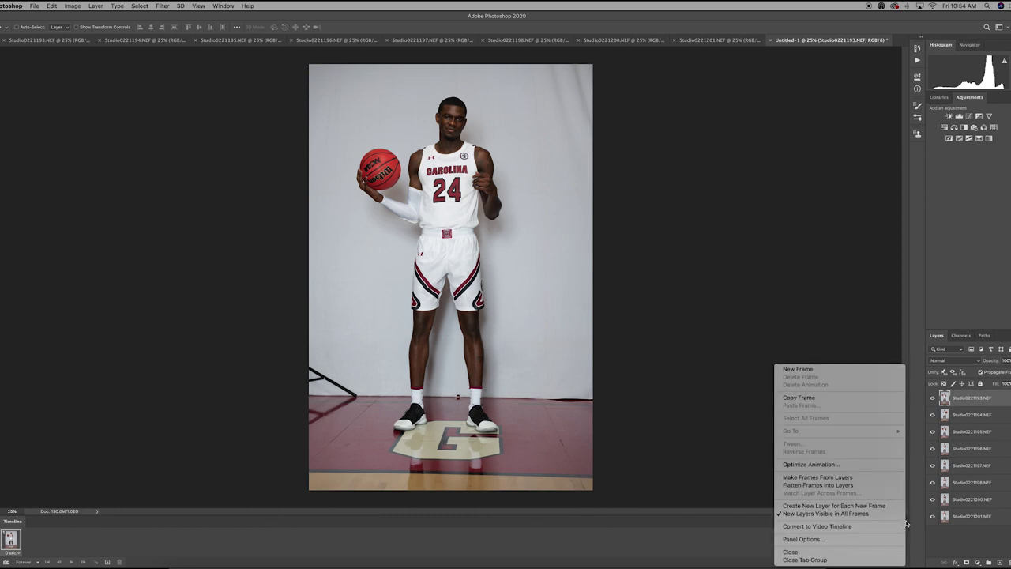
click(837, 478)
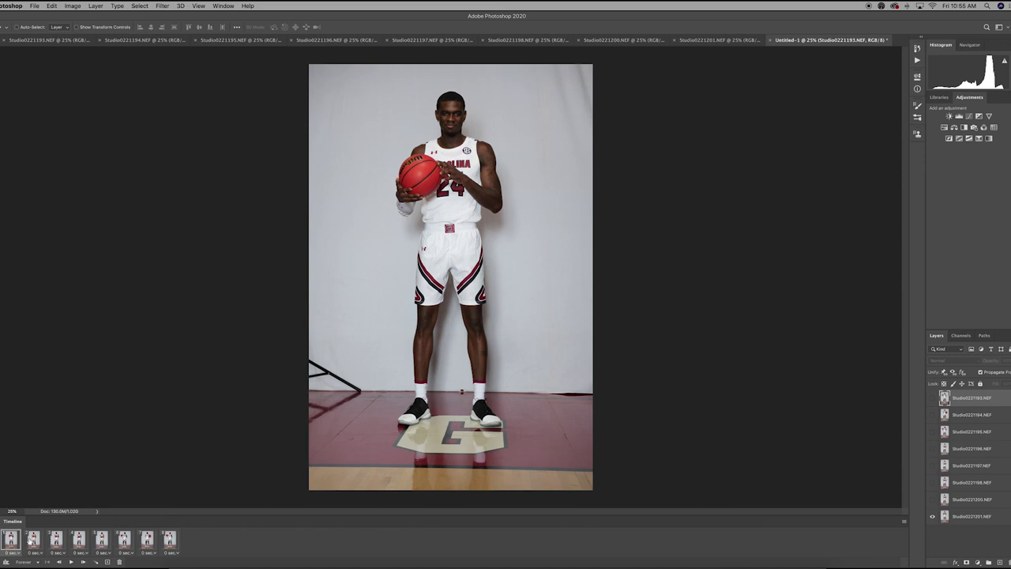
Step: Set the delay of all eight animation frames to 0.3 seconds
shift+click(169, 541)
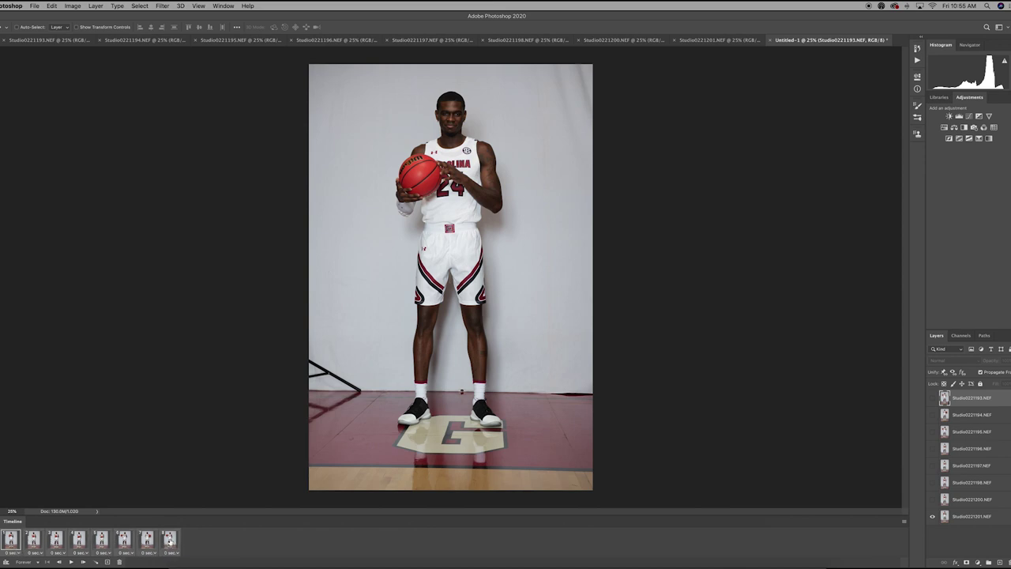
click(11, 553)
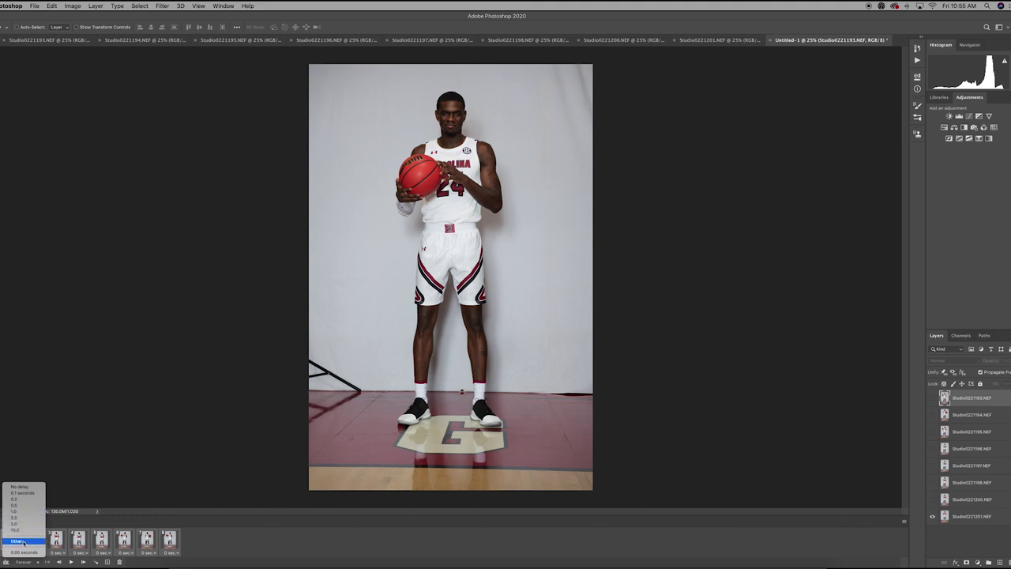
click(23, 542)
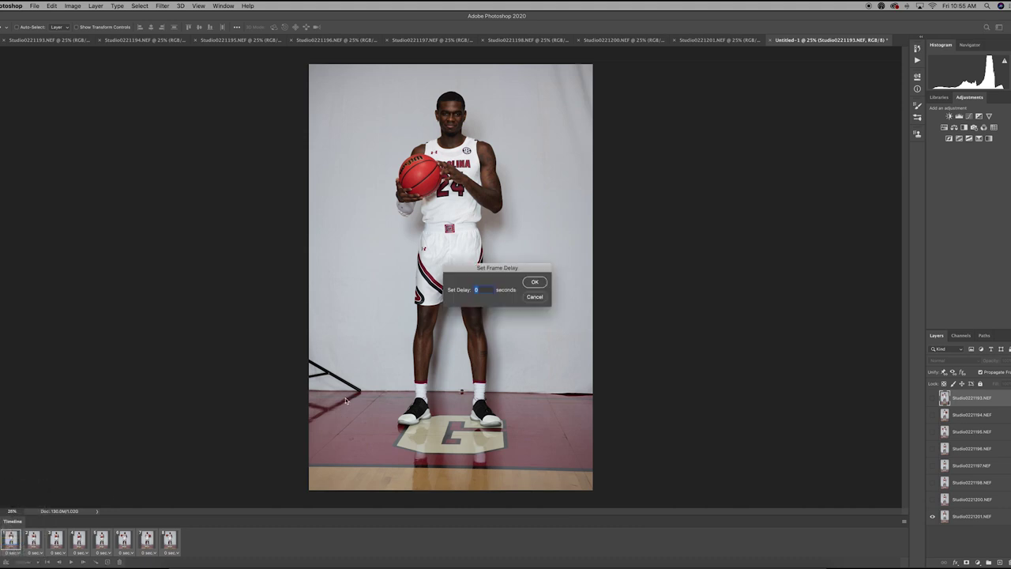
text(.3)
click(534, 282)
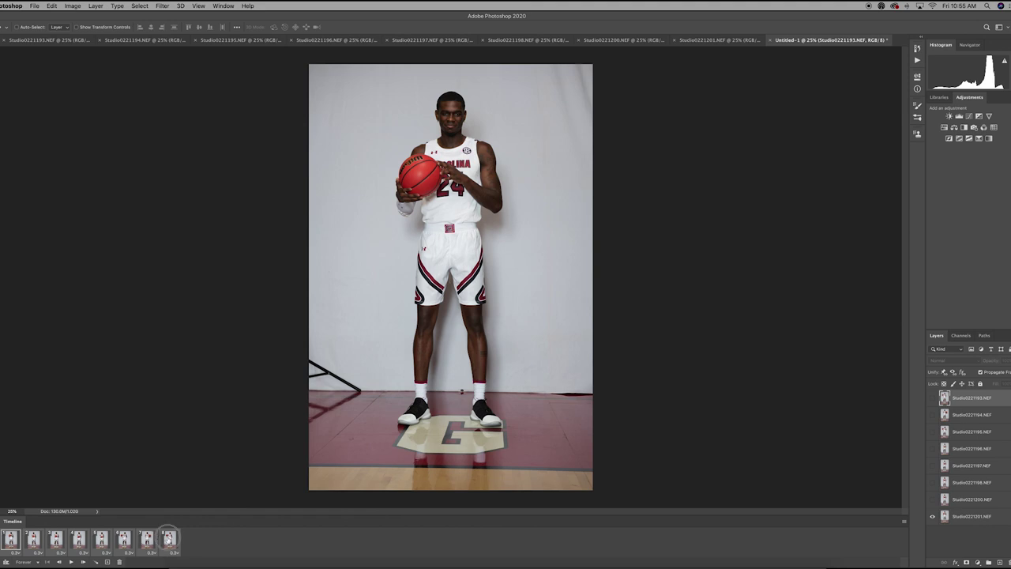
Step: Try a longer delay on the last animation frame only
click(170, 539)
click(173, 555)
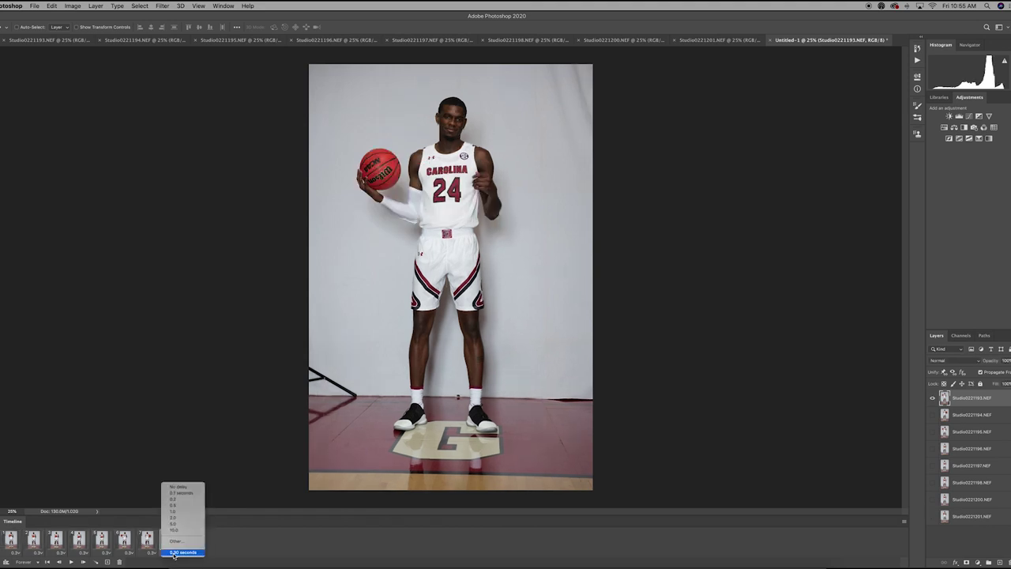
click(229, 545)
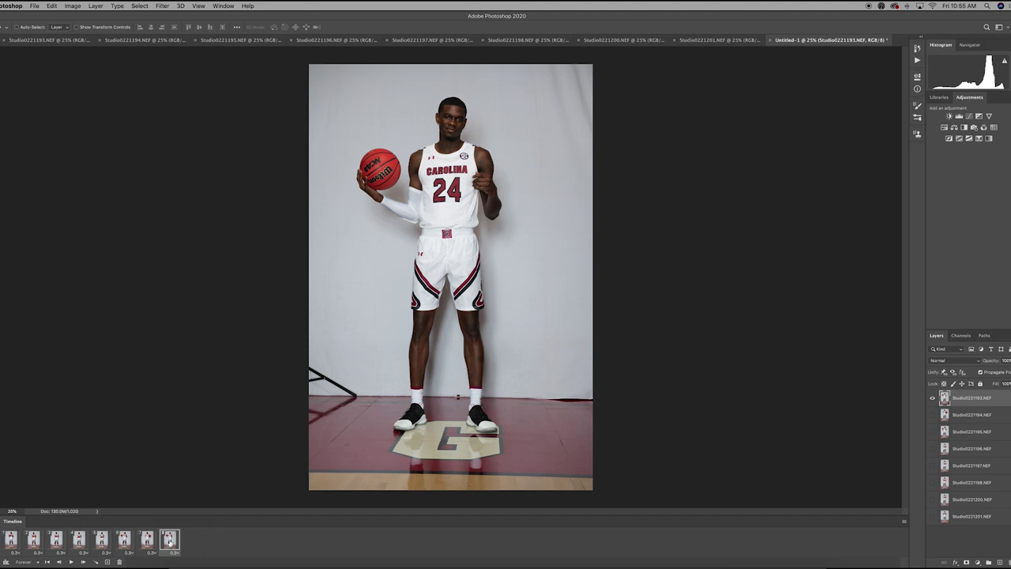
click(173, 553)
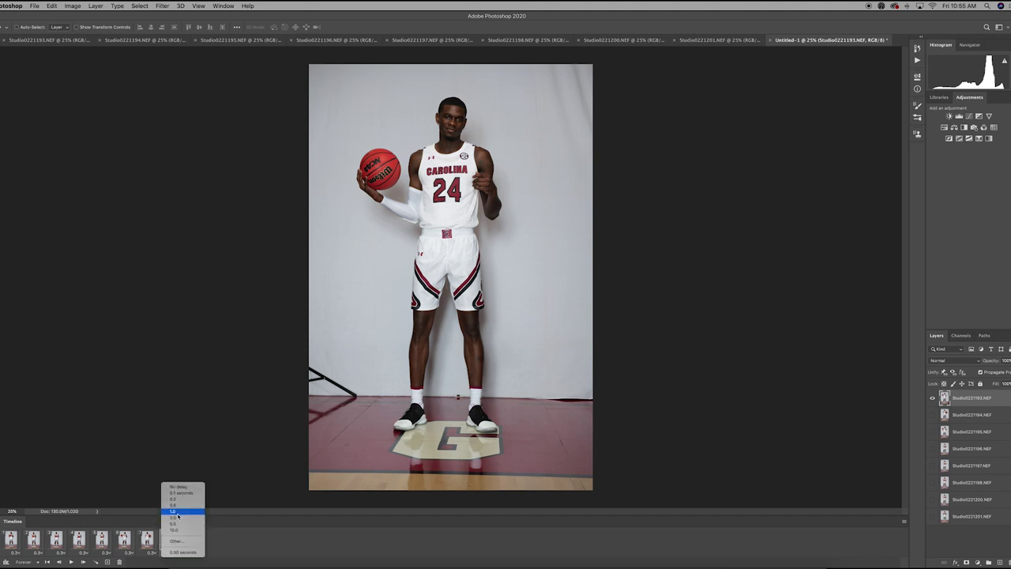
click(180, 519)
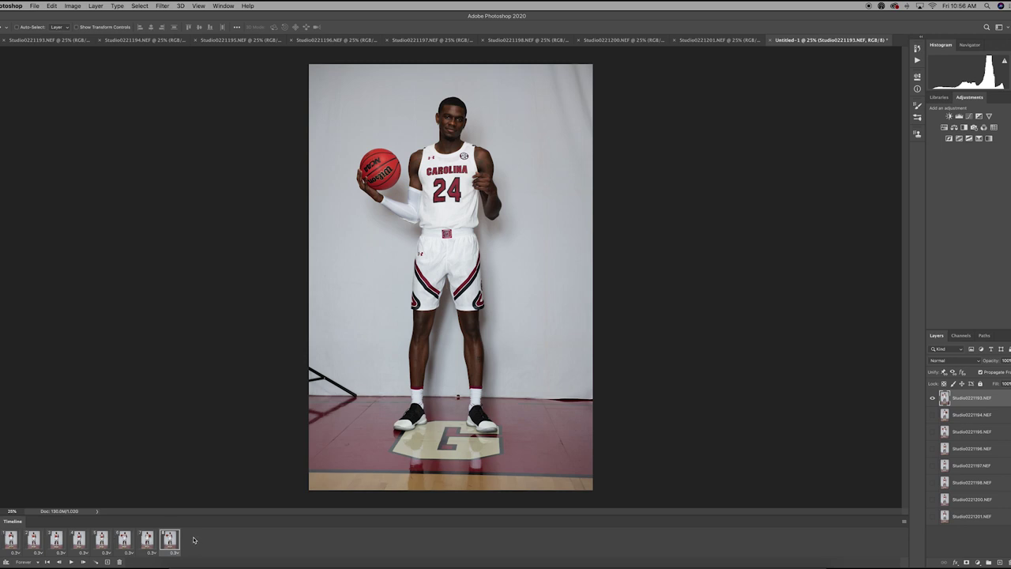
Step: Play the frame animation at 50% zoom to examine how steady the player stays between frames
click(71, 562)
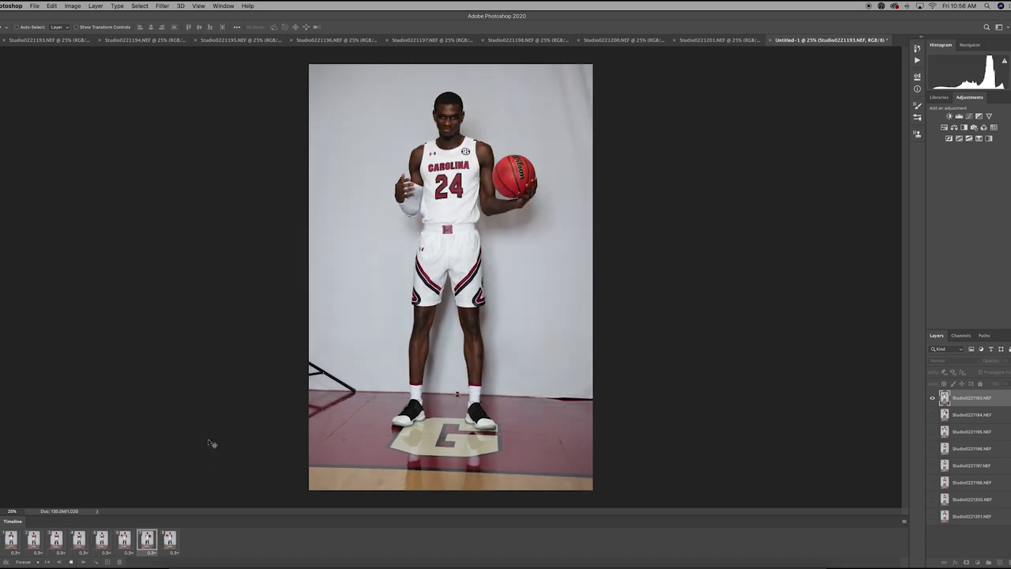
key(super+equal)
key(super+equal)
scroll(305, 356, up, 5)
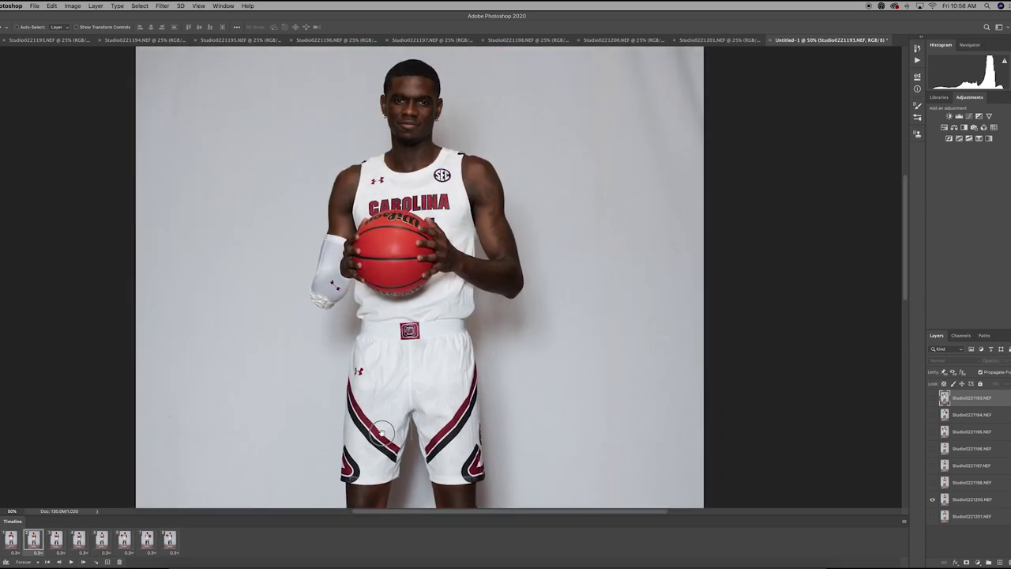
scroll(381, 431, left, 2)
click(69, 561)
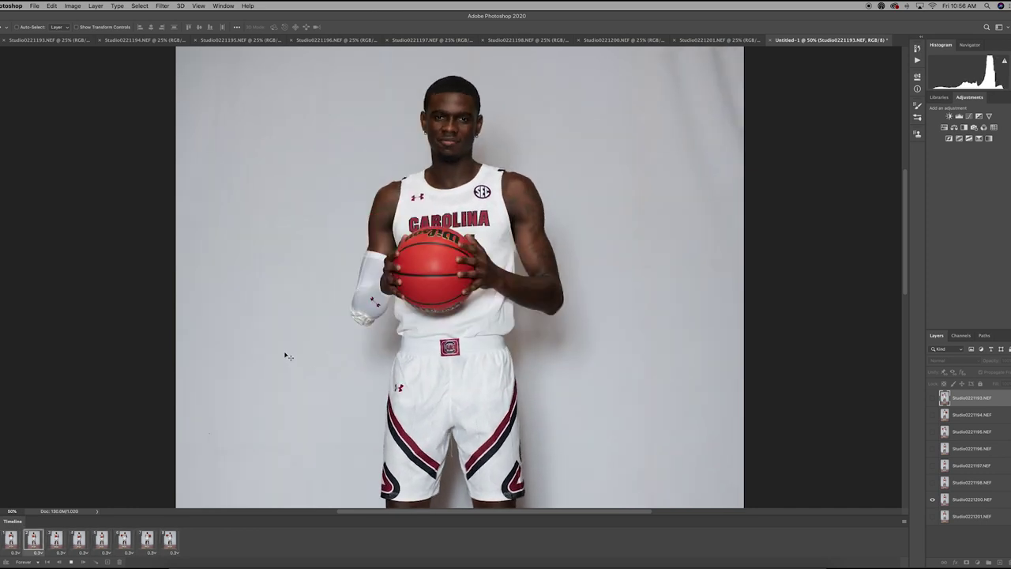
key(space)
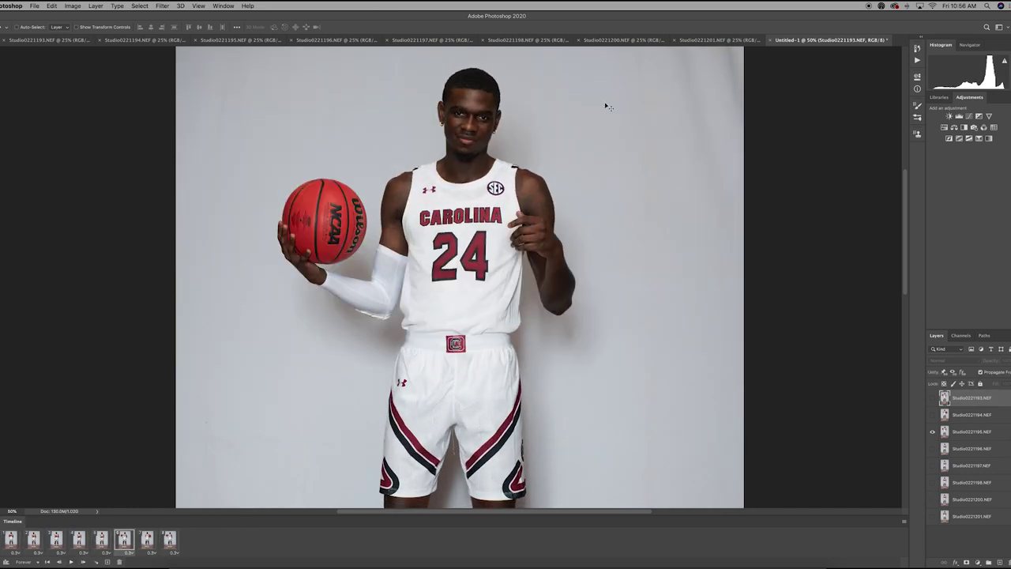
Step: Close the untitled stack without saving and load all open files into a new stack with Attempt to Automatically Align Source Images enabled
click(770, 39)
click(480, 185)
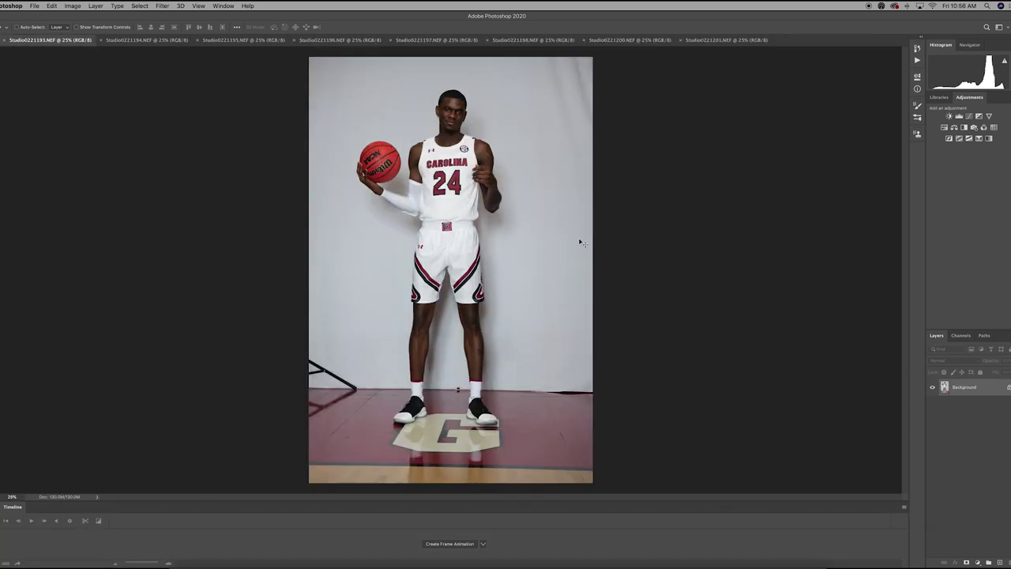
click(35, 6)
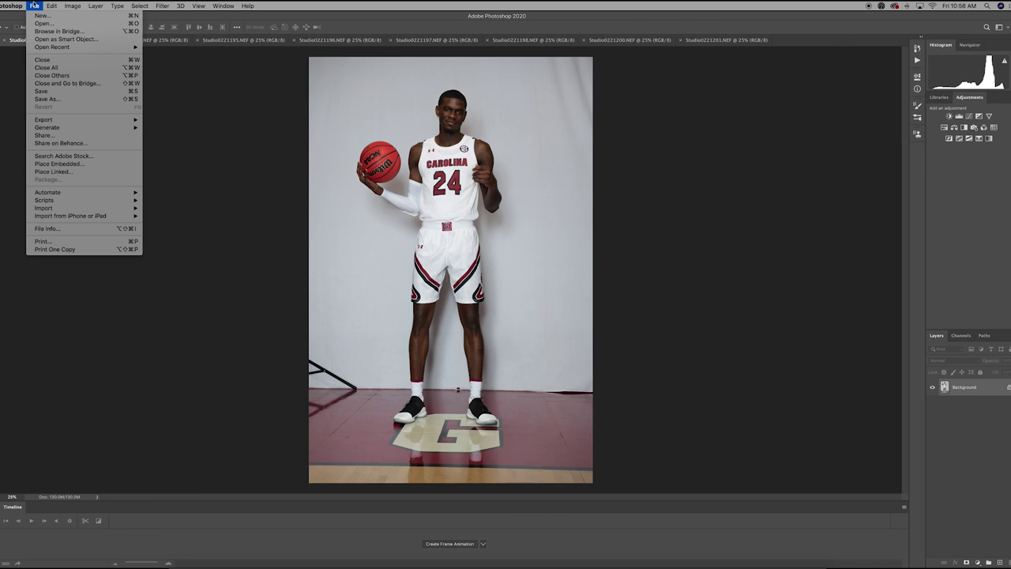
mouse_move(78, 202)
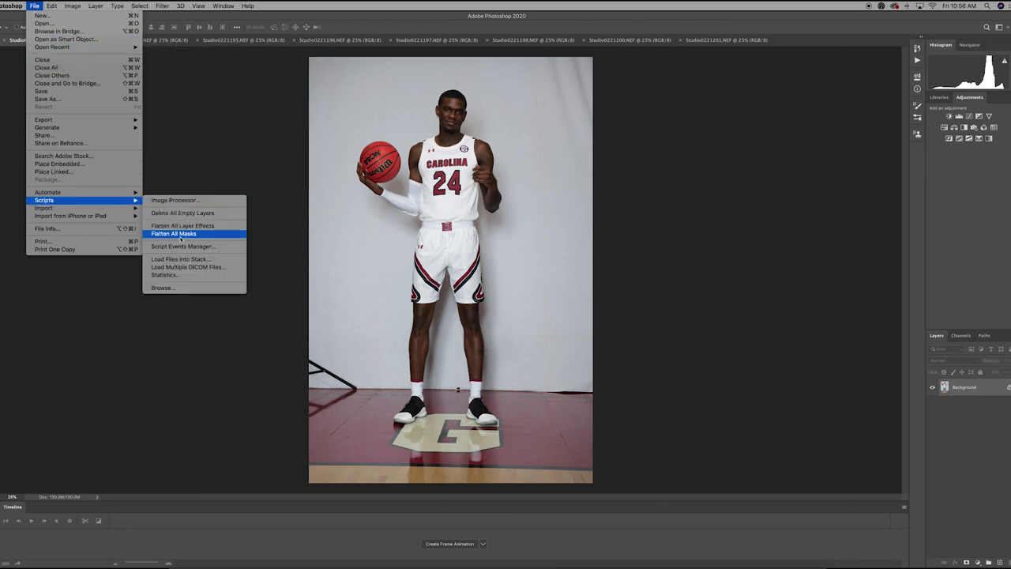
click(187, 260)
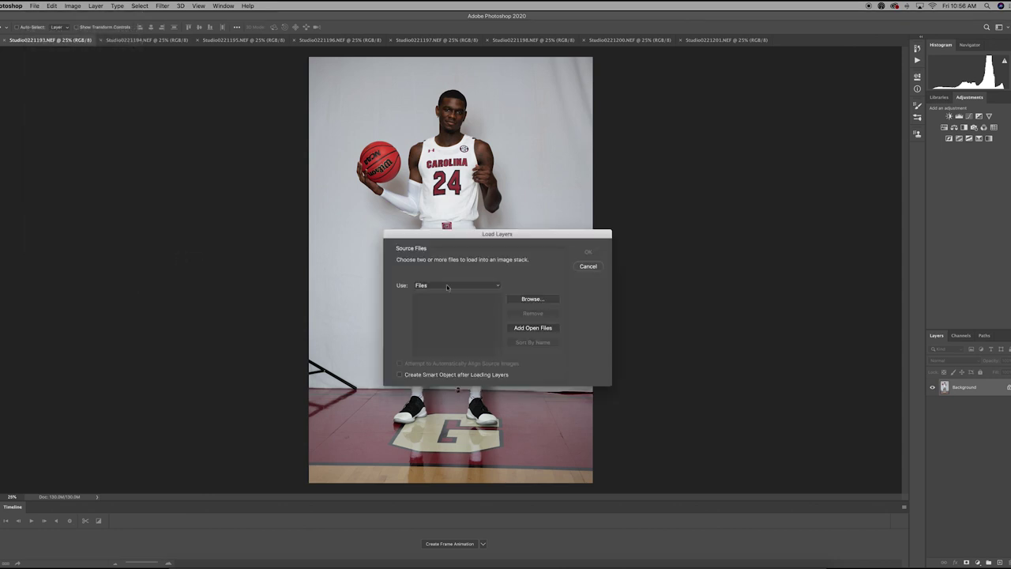
click(532, 328)
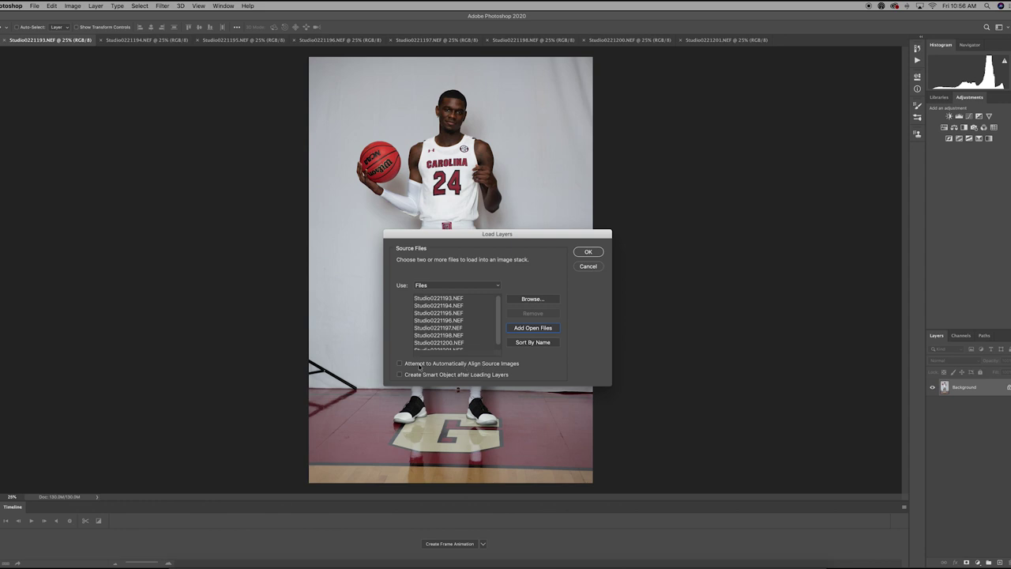
click(400, 363)
click(588, 252)
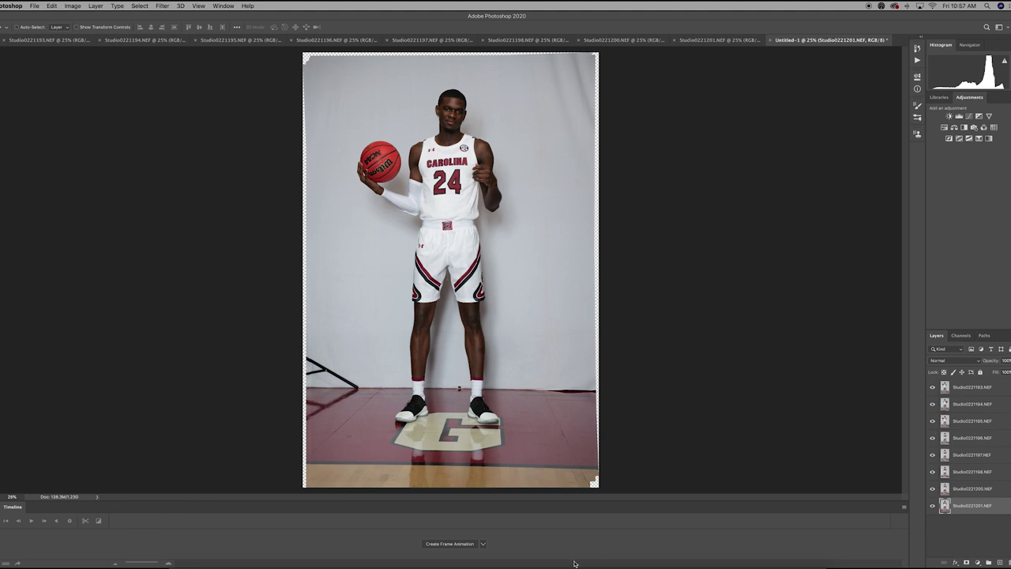
Step: Create a frame animation from the aligned stack, making one frame from each layer
click(451, 544)
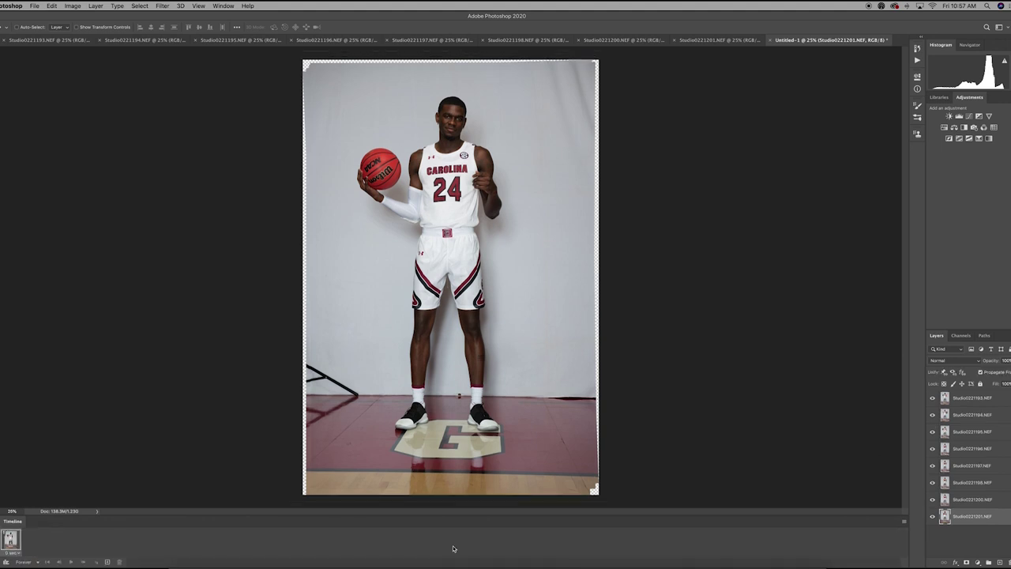
click(904, 522)
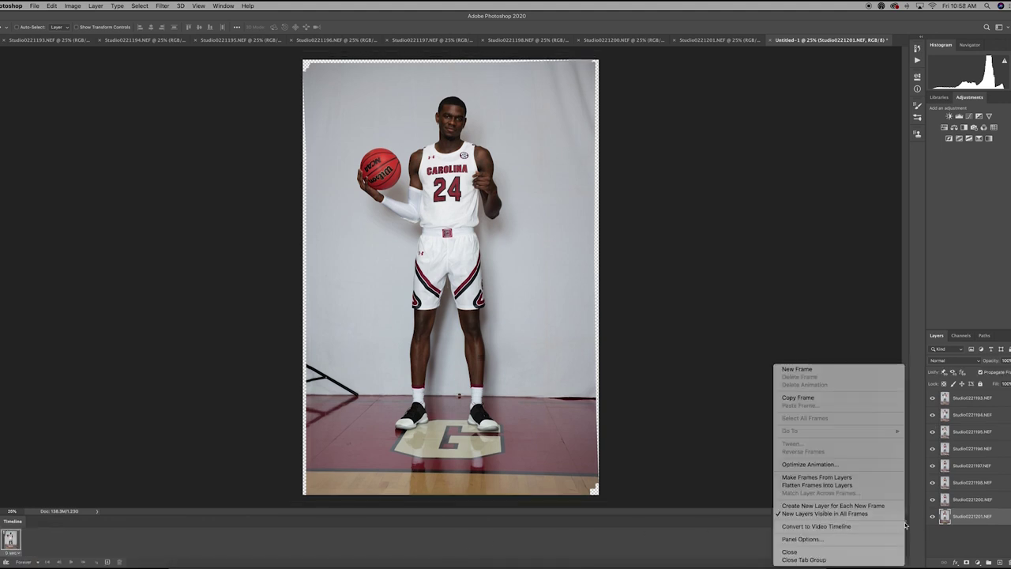
click(837, 479)
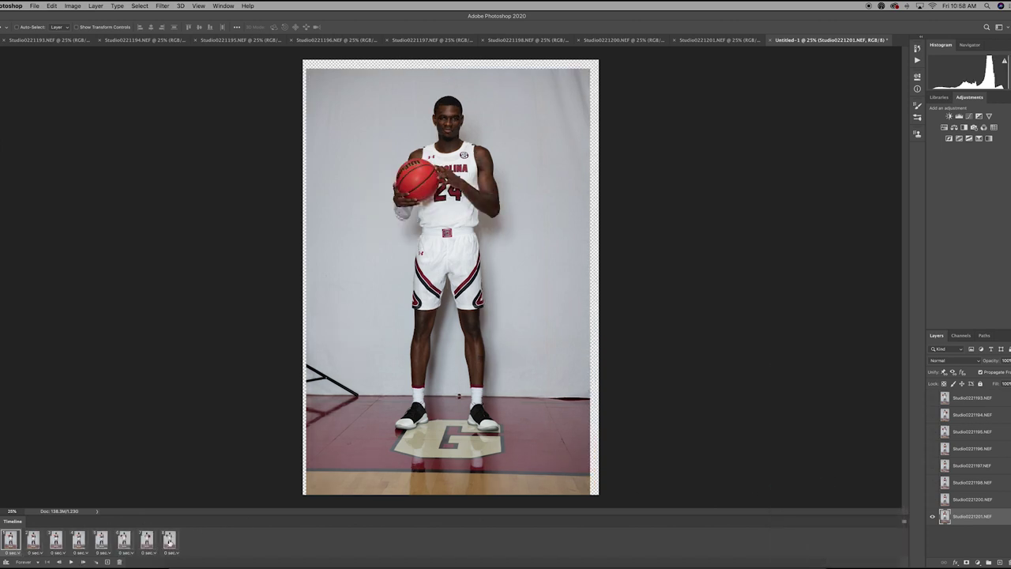
Step: Set the delay of all eight animation frames to 0.3 seconds and the looping option to Forever
shift+click(169, 542)
click(147, 552)
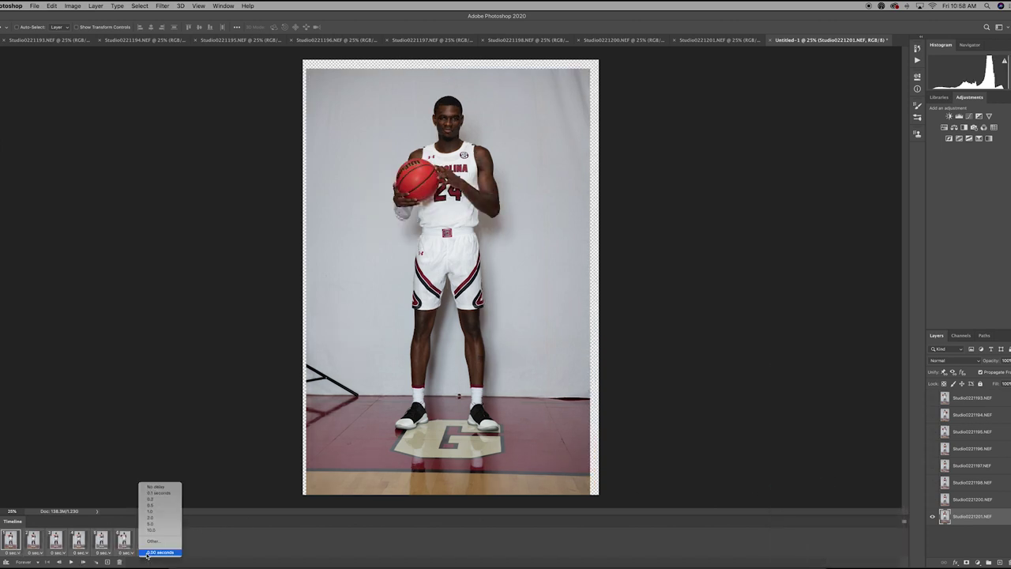
click(157, 542)
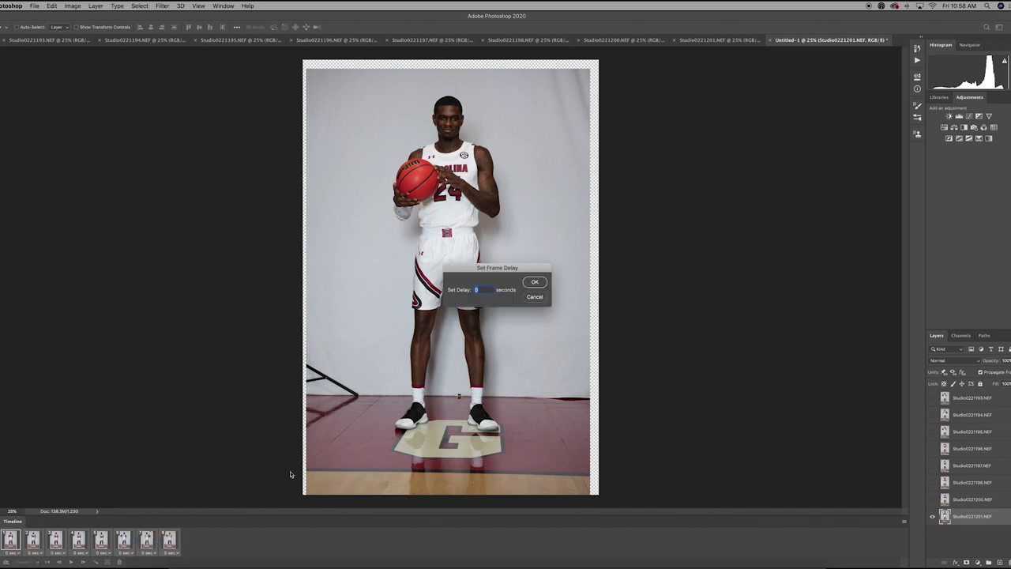
text(.3)
key(Return)
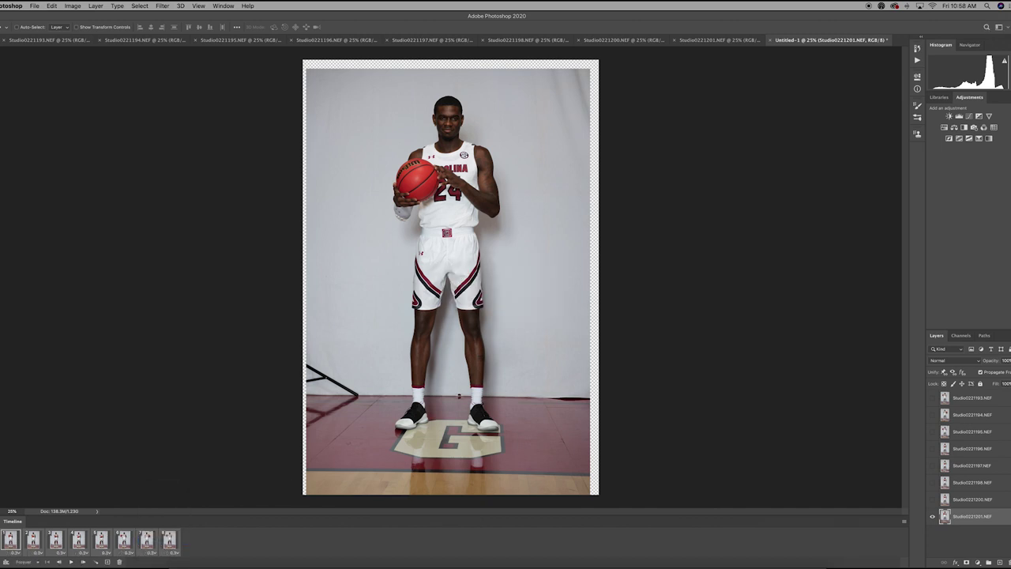
click(27, 563)
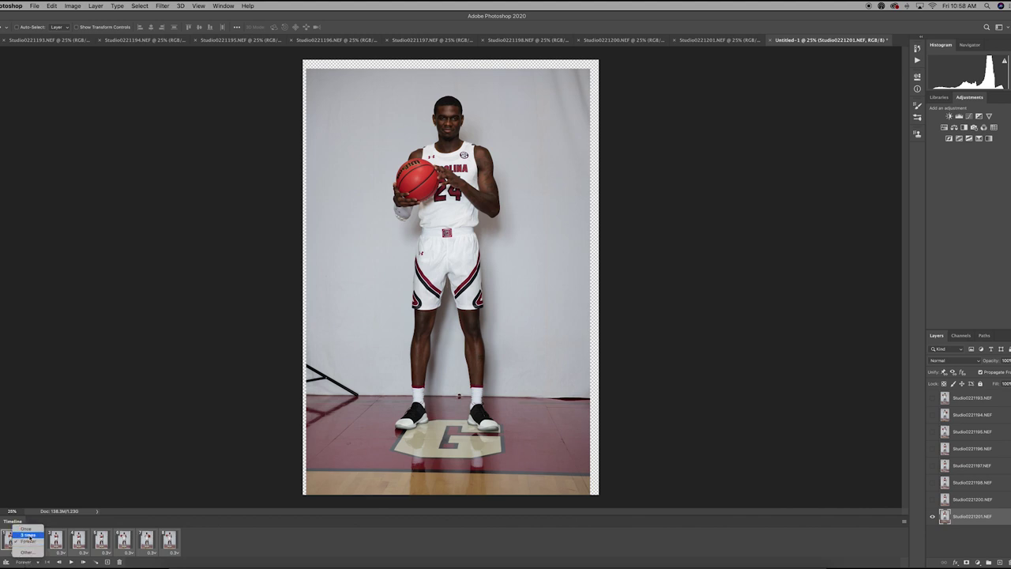
click(32, 541)
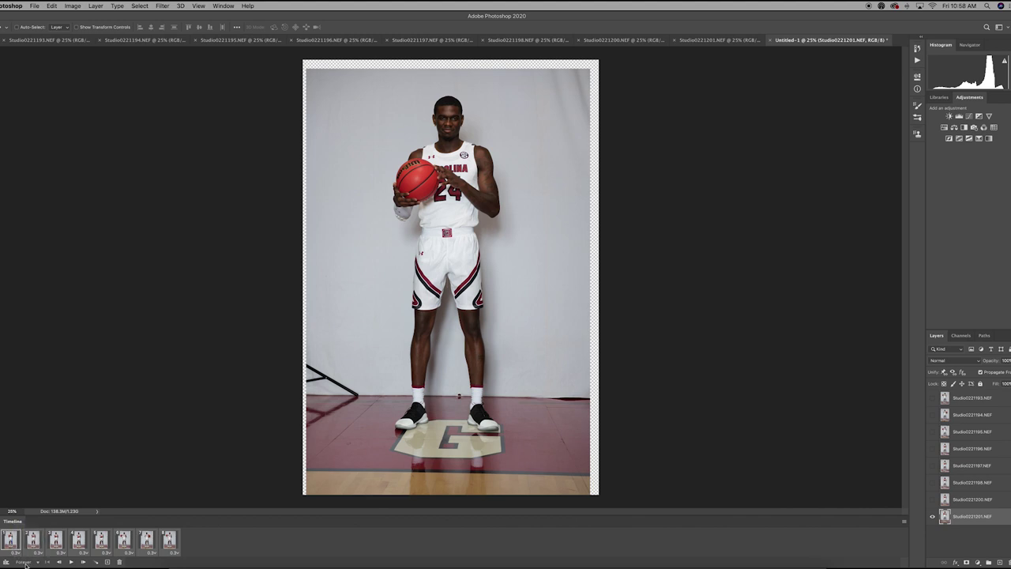
Step: Play the aligned animation at 50% and 33.3% zoom to examine how steady the player stays, and stop playback
click(72, 561)
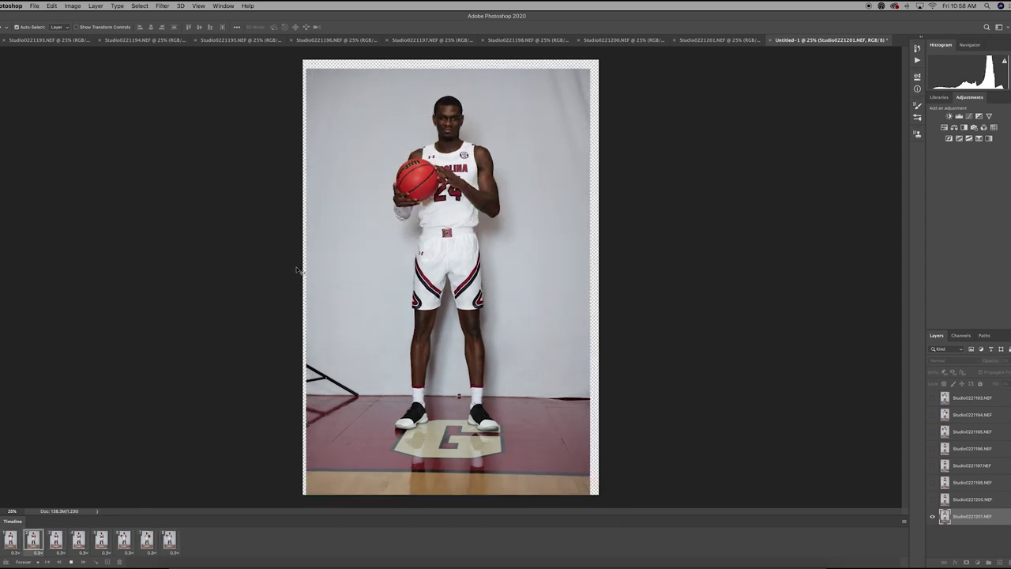
key(super+equal)
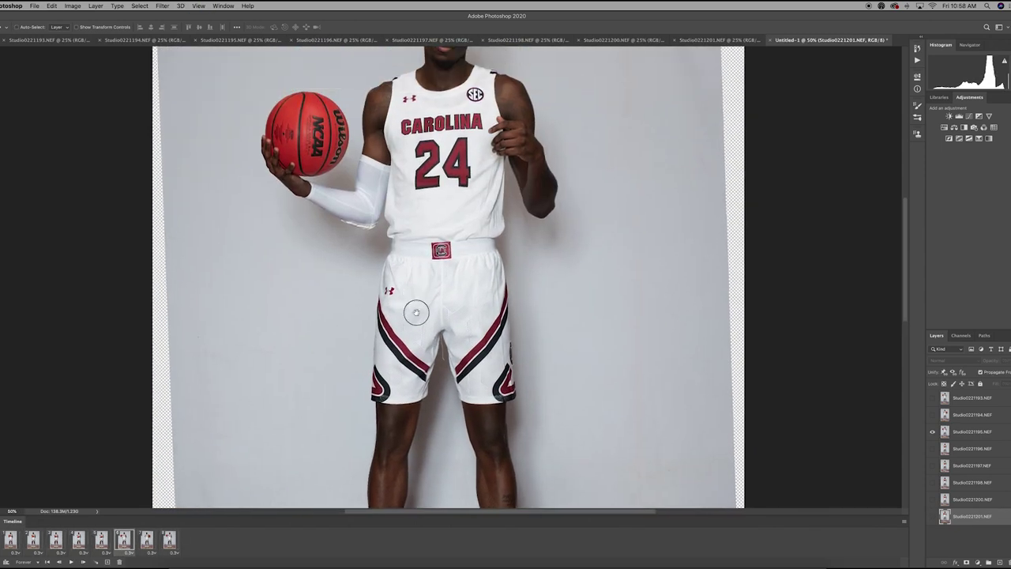
key(space)
click(69, 562)
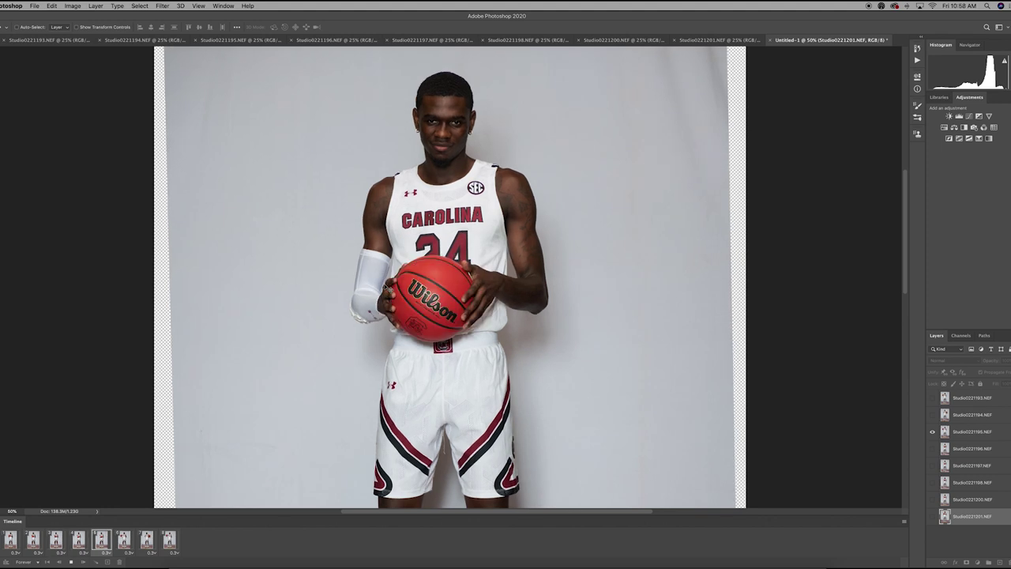
key(super+minus)
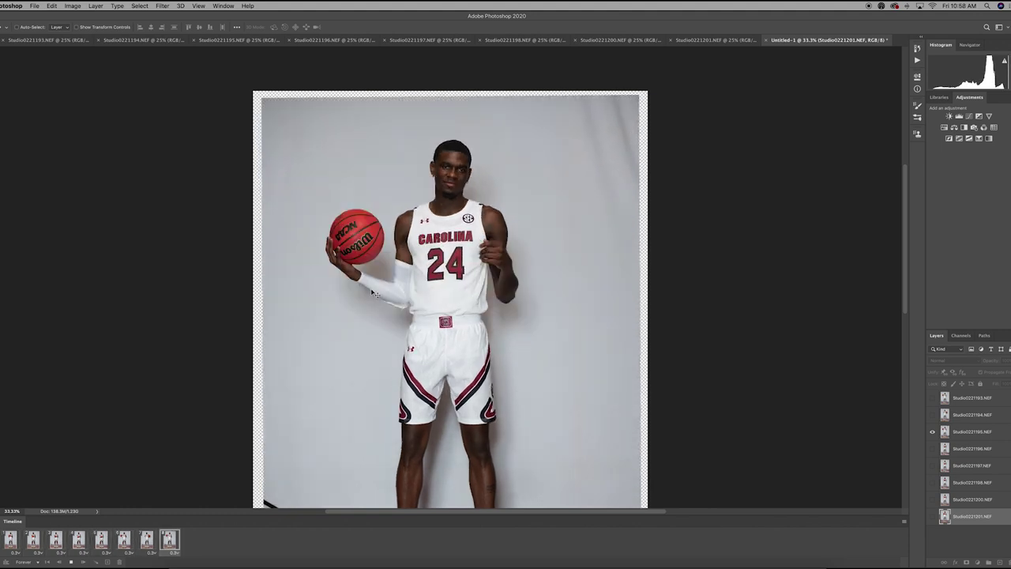
click(71, 562)
key(super+minus)
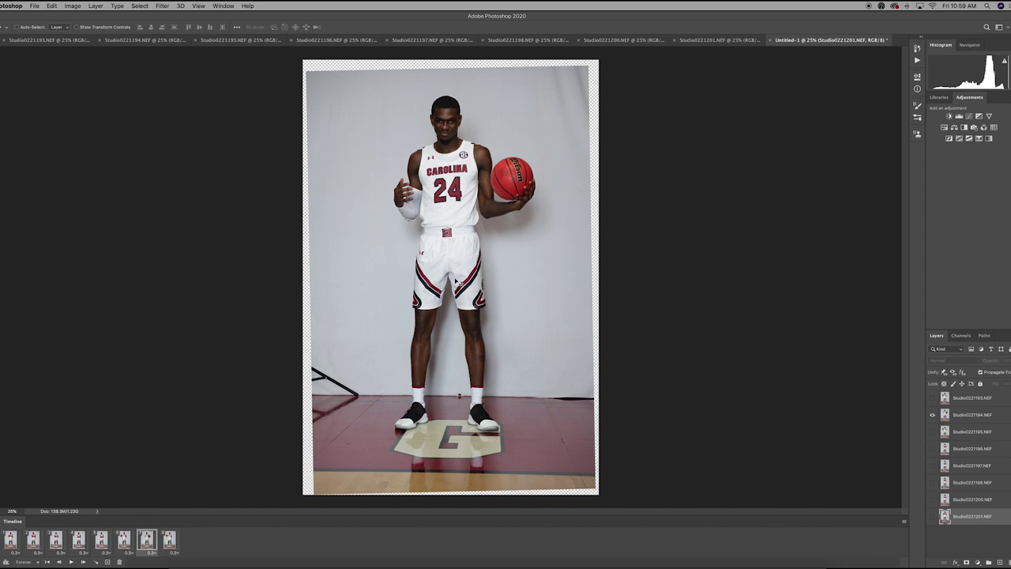
Step: Crop the animation at a 4:5 ratio to about 4030 × 5030 px, framing the player from head to knees, and play it briefly
key(c)
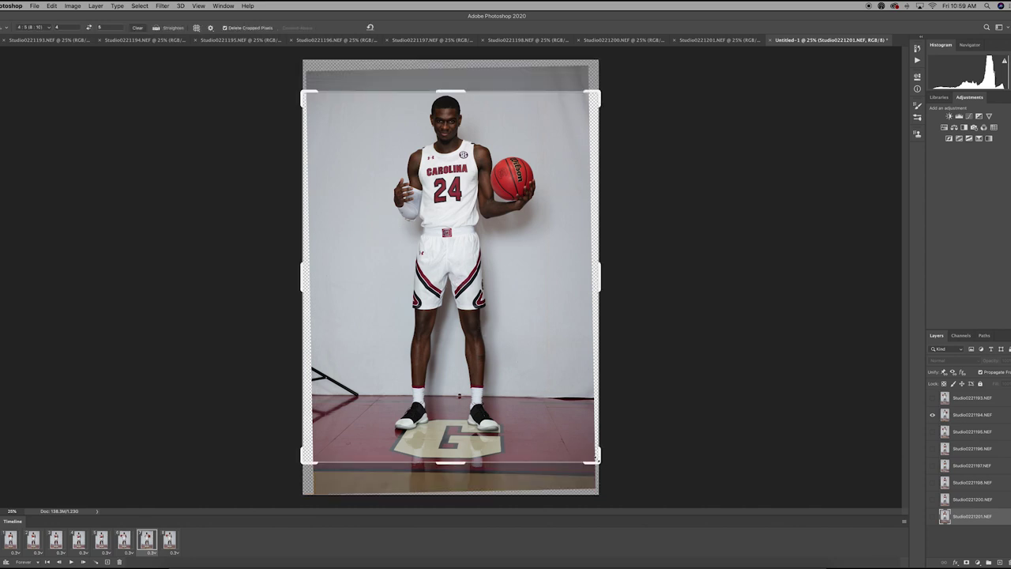
drag(598, 461, 587, 420)
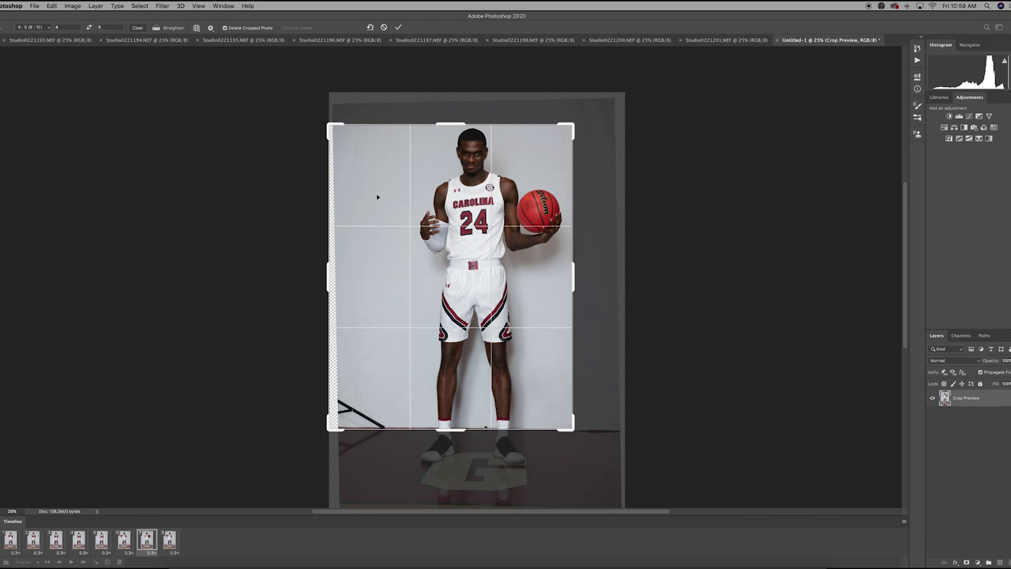
drag(422, 179, 385, 182)
mouse_move(574, 430)
mouse_down()
mouse_move(575, 400)
mouse_move(564, 416)
mouse_up()
drag(455, 264, 454, 266)
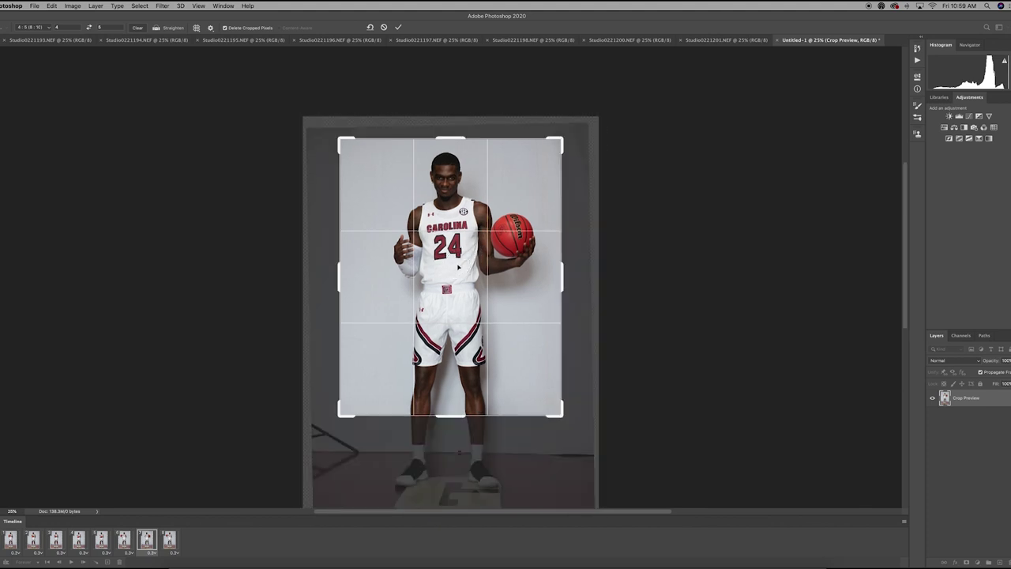
drag(570, 414, 555, 405)
drag(481, 348, 473, 340)
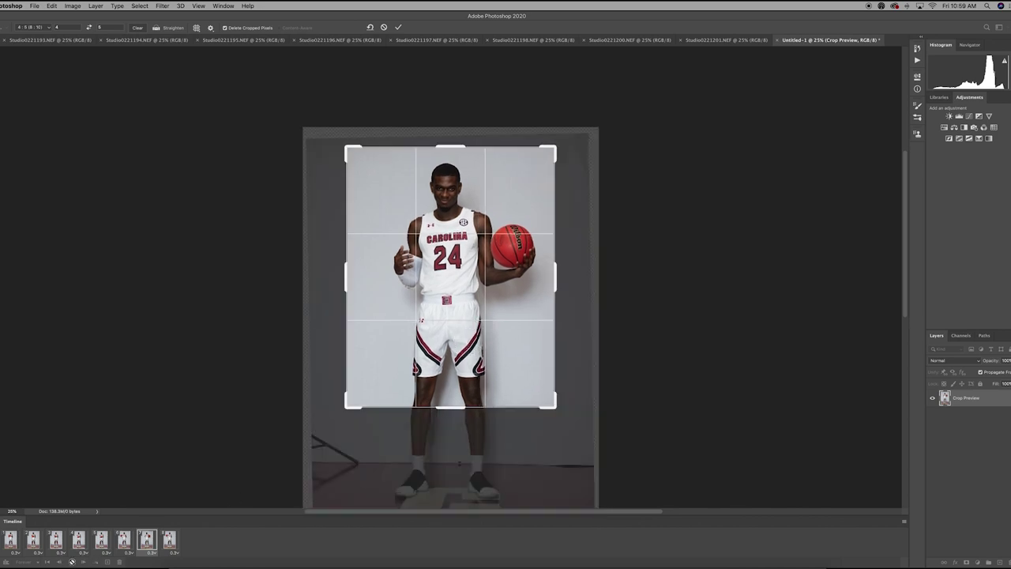
double_click(426, 352)
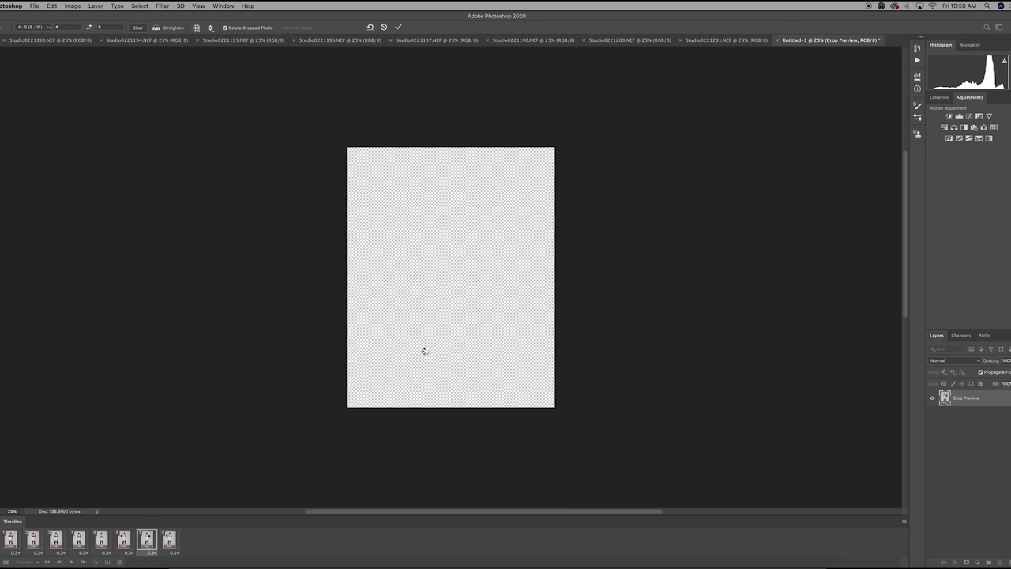
click(69, 562)
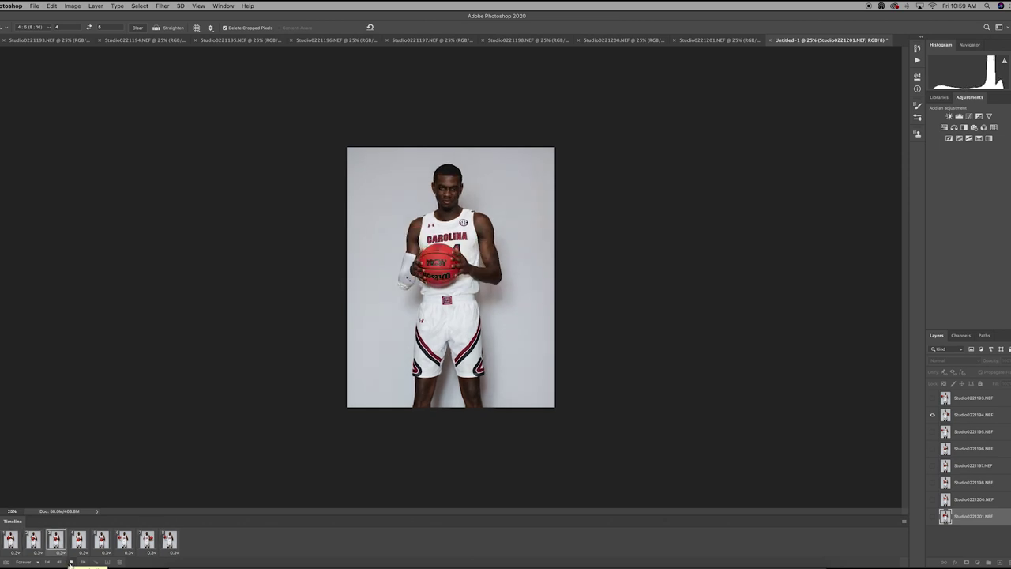
click(70, 562)
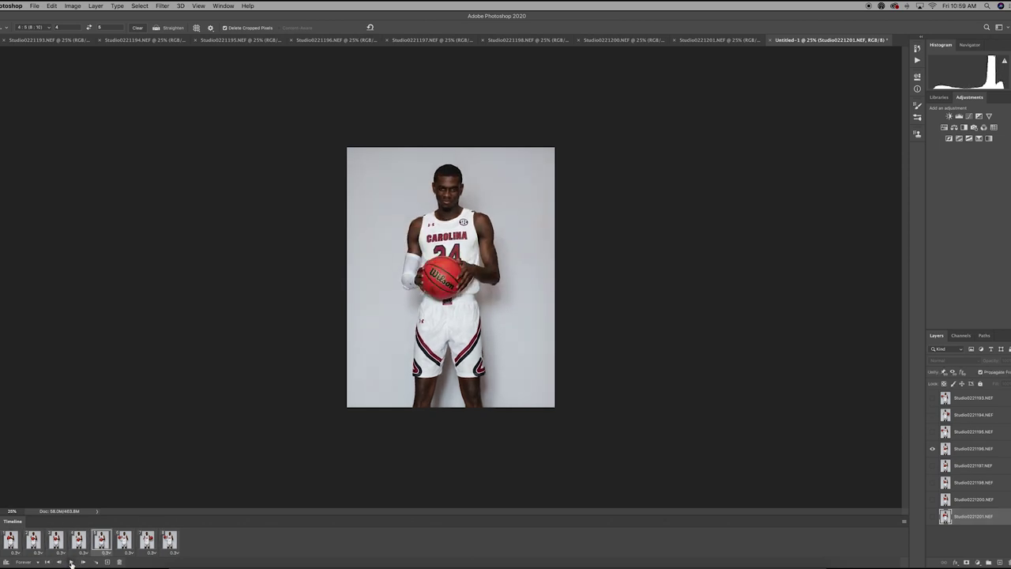
Step: Resize the image to 2160 px wide by 2700 px high, keeping proportions
click(73, 5)
click(84, 70)
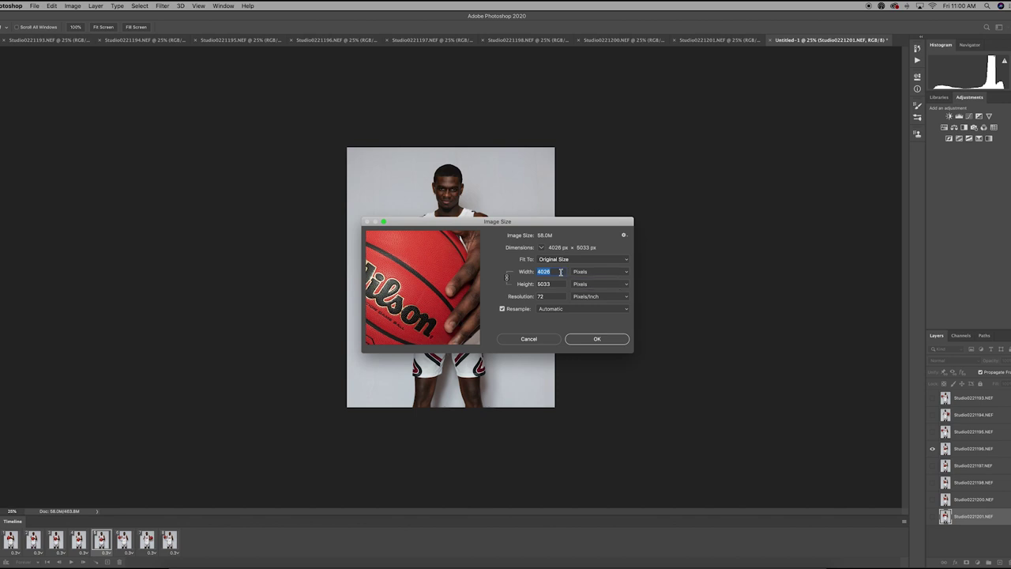
text(2160)
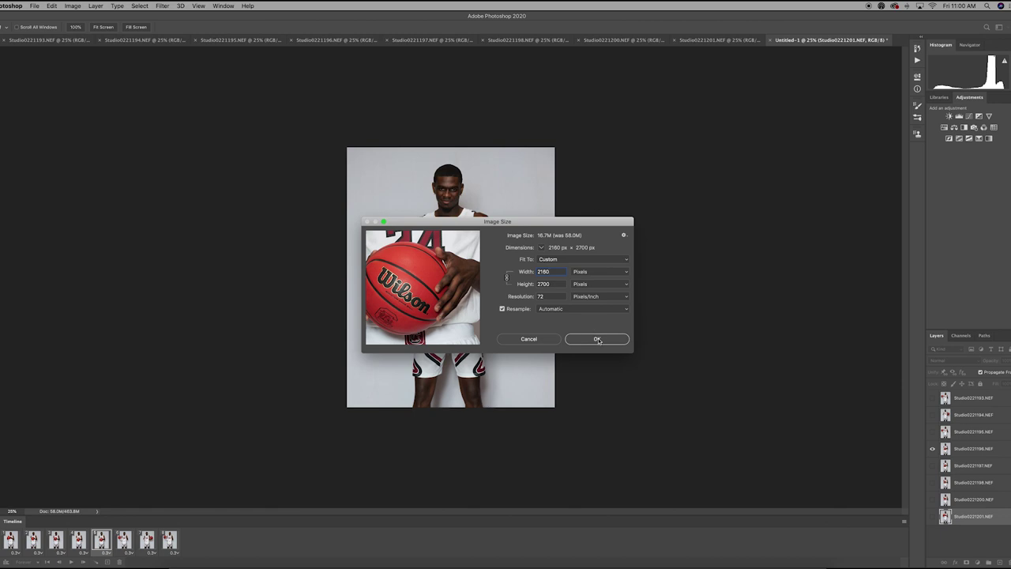
click(597, 340)
click(598, 340)
key(c)
key(v)
Step: Set up a Save for Web (Legacy) export of the animation as a 256-color GIF with 70% diffusion dither
click(34, 6)
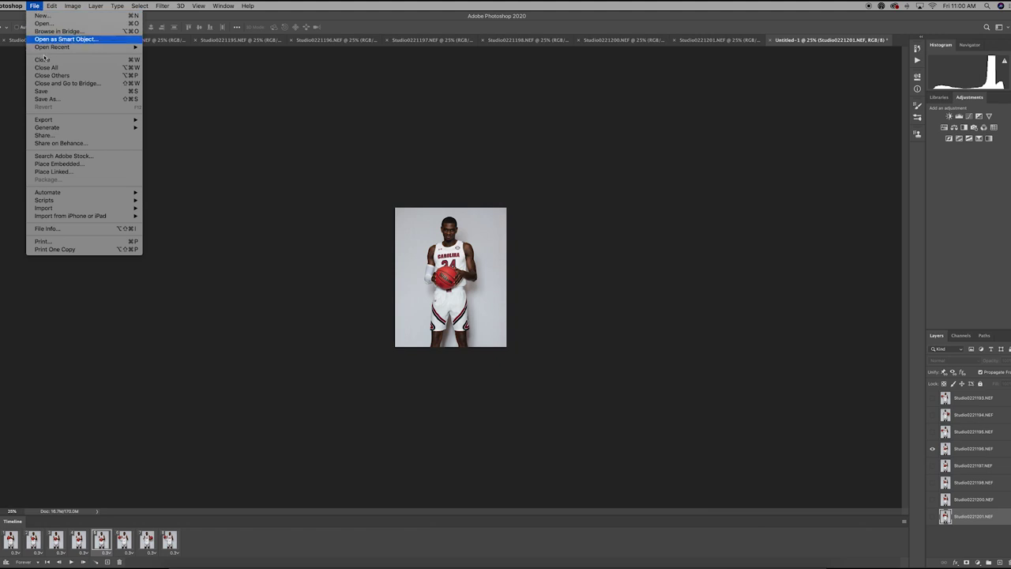
mouse_move(49, 123)
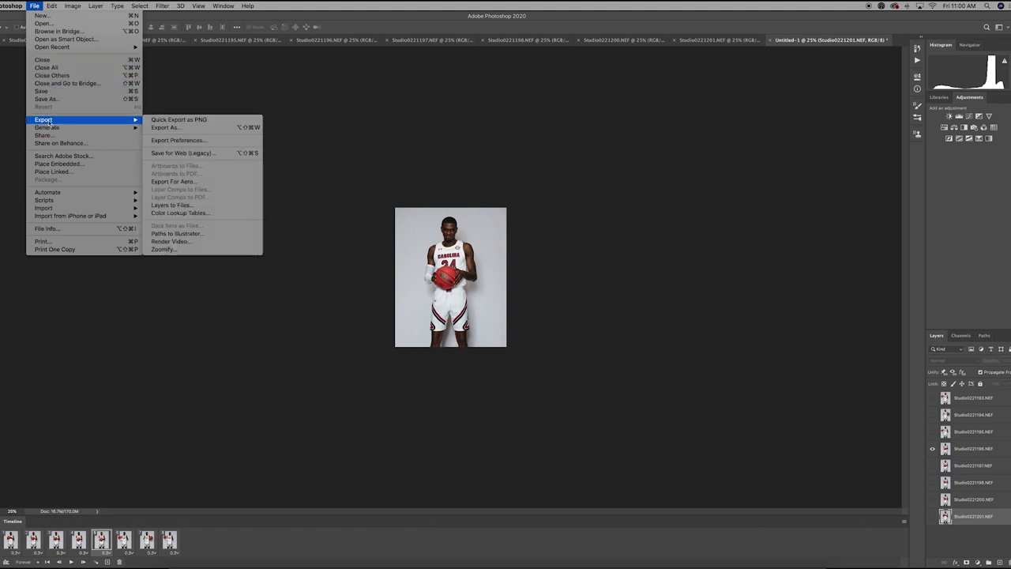
click(194, 154)
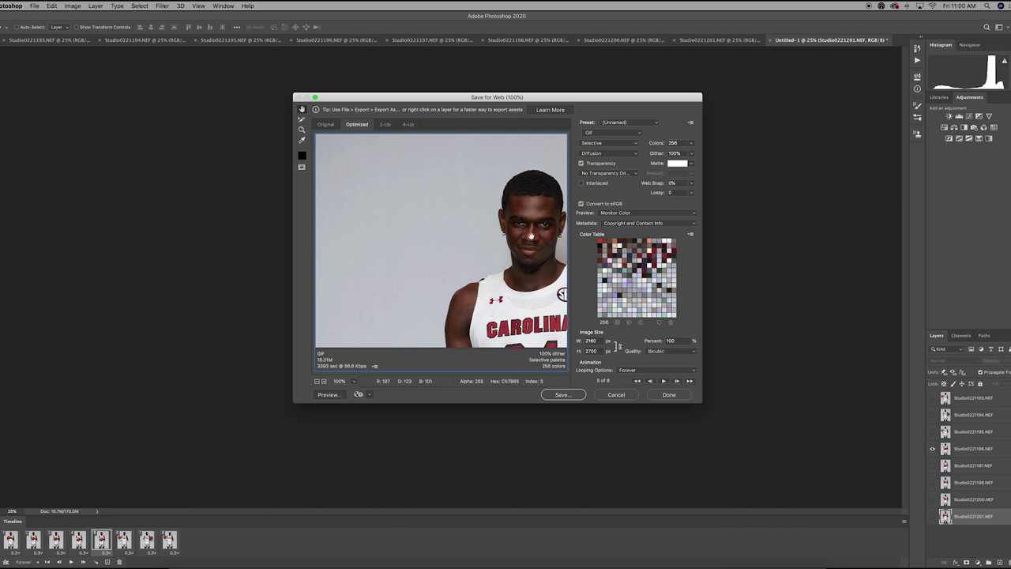
drag(534, 235, 444, 218)
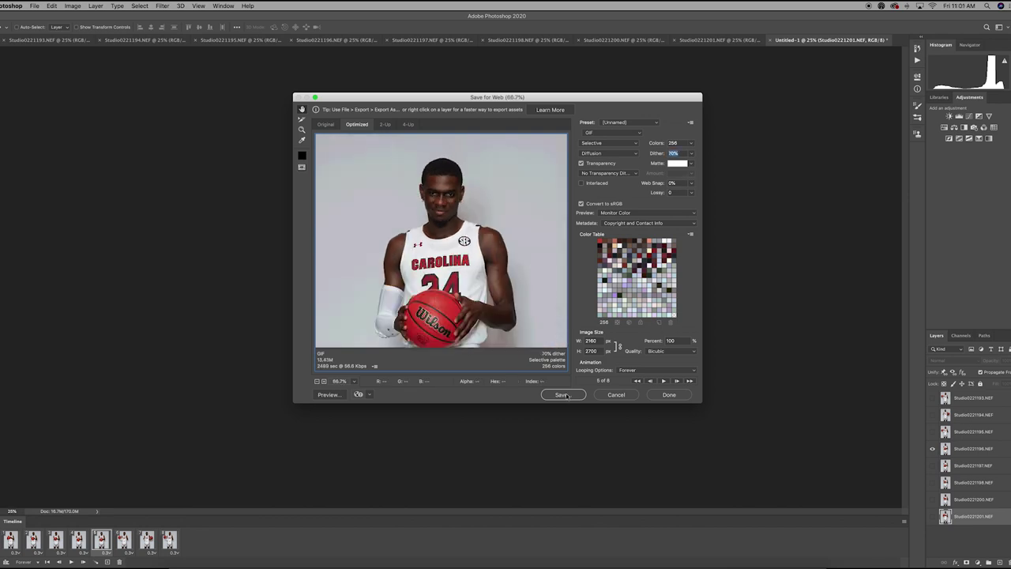
Step: Save the GIF to the Desktop under the name Bball01
click(565, 395)
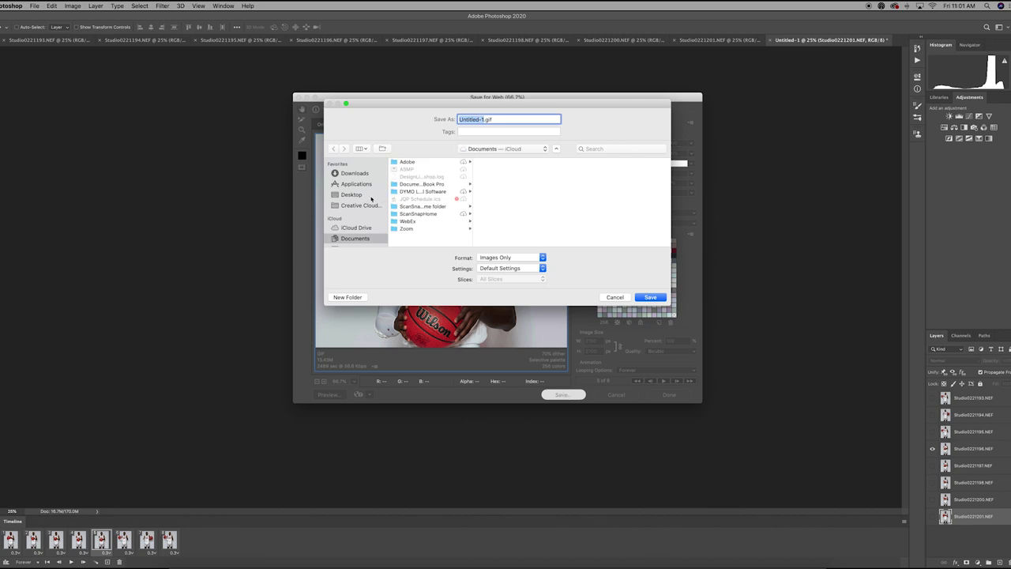
click(351, 194)
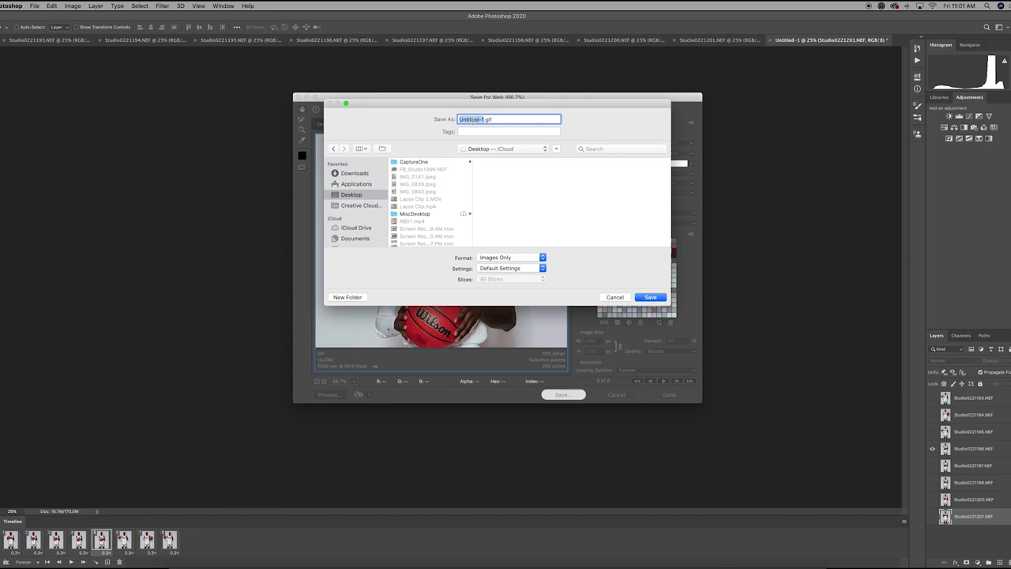
text(Bball01)
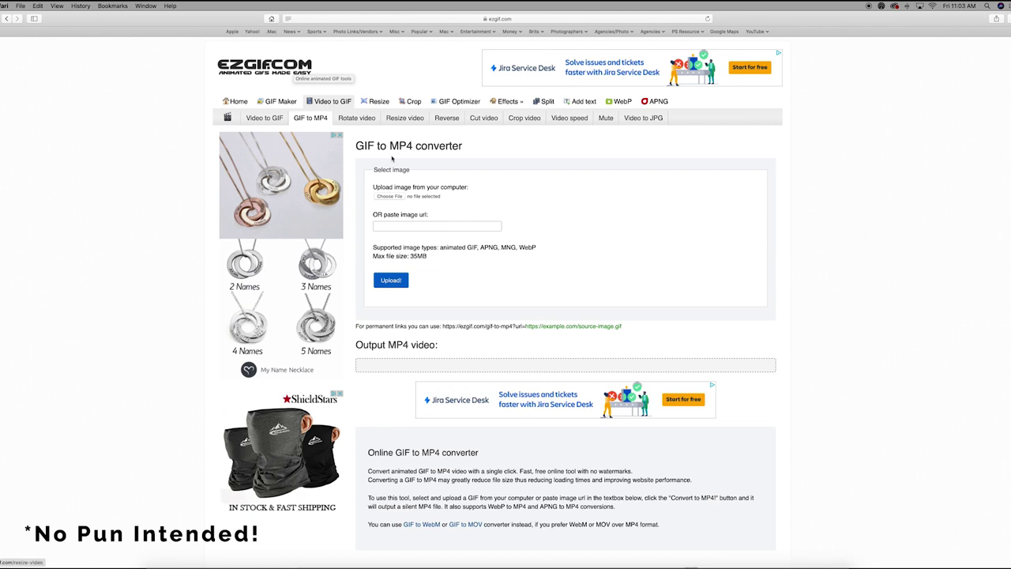
Step: In Safari, select Bball01.gif from the Desktop in ezgif.com's GIF to MP4 converter and upload it
click(390, 196)
click(604, 213)
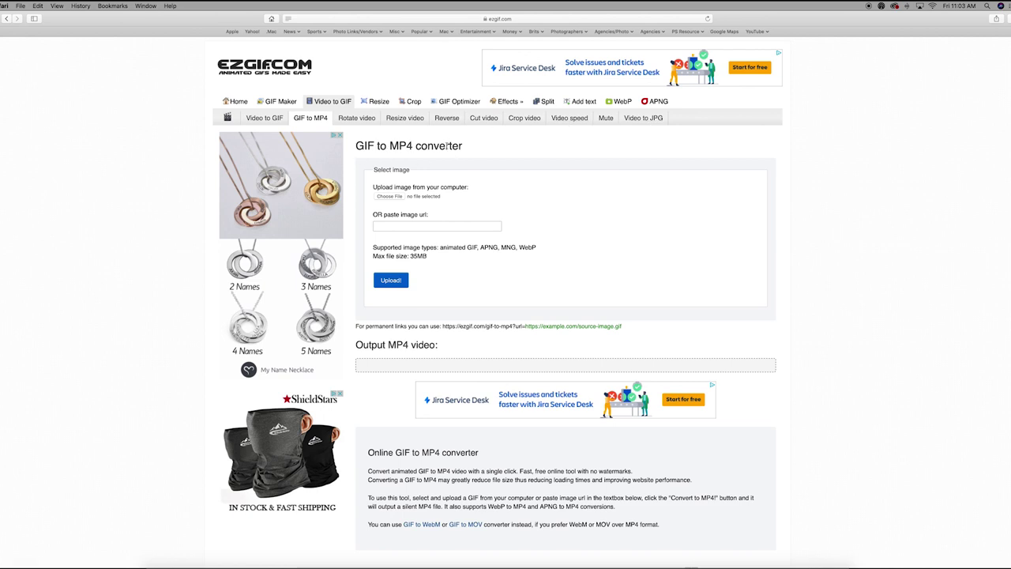
click(389, 196)
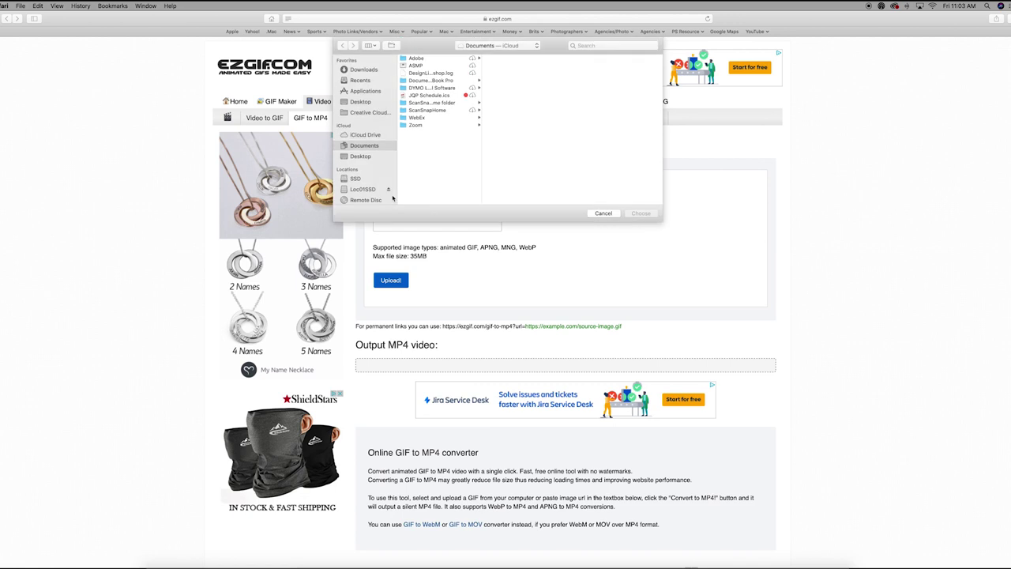
click(360, 101)
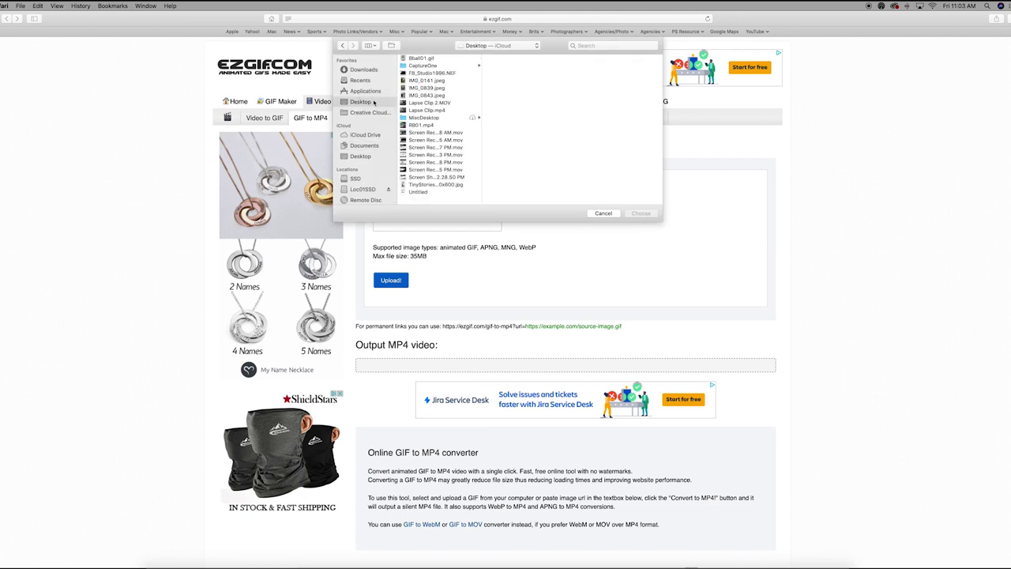
click(423, 58)
click(641, 213)
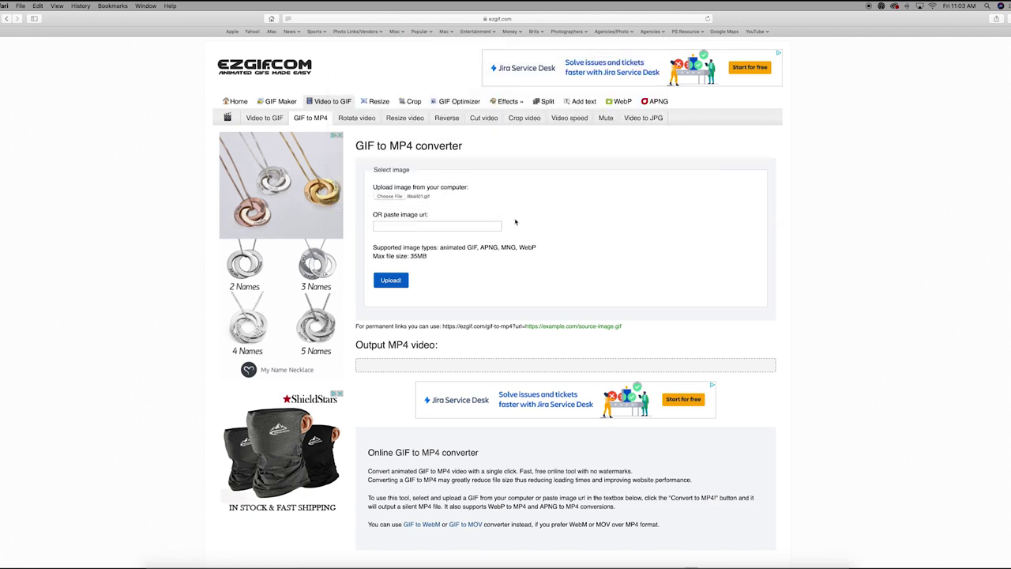
click(382, 281)
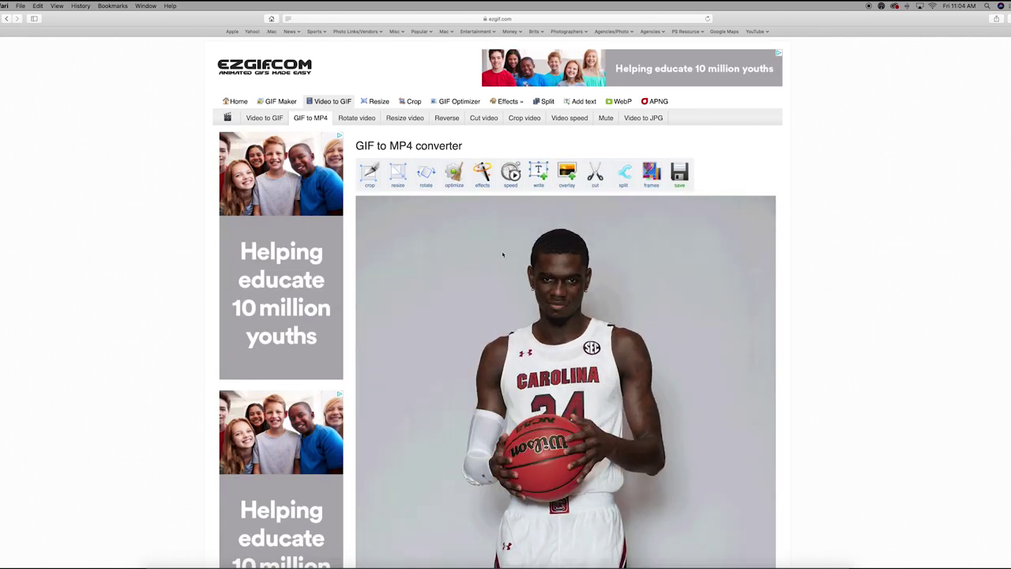
Step: Convert the uploaded GIF to MP4 and review the output video
scroll(503, 255, down, 5)
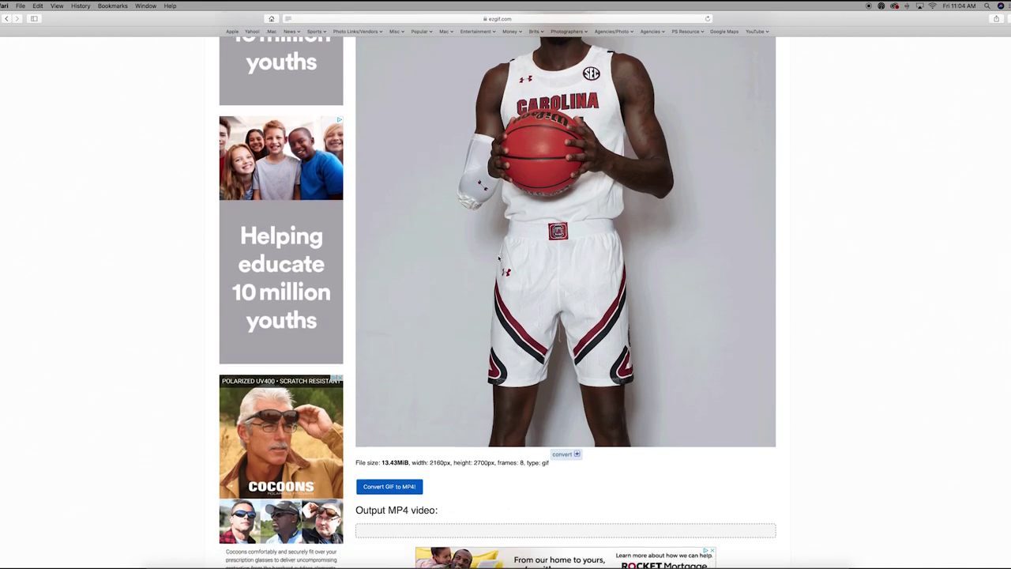
scroll(499, 257, down, 1)
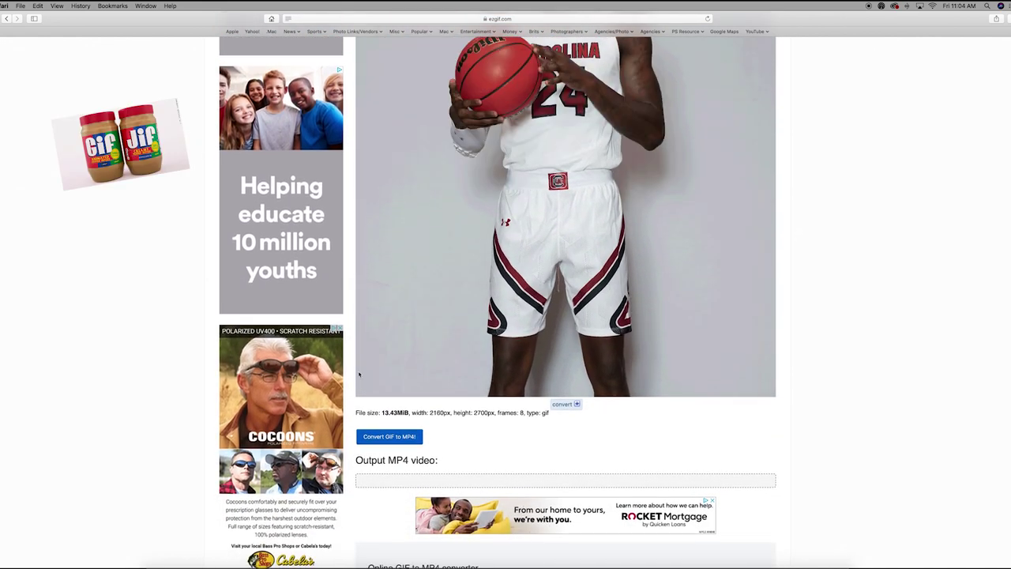
click(392, 439)
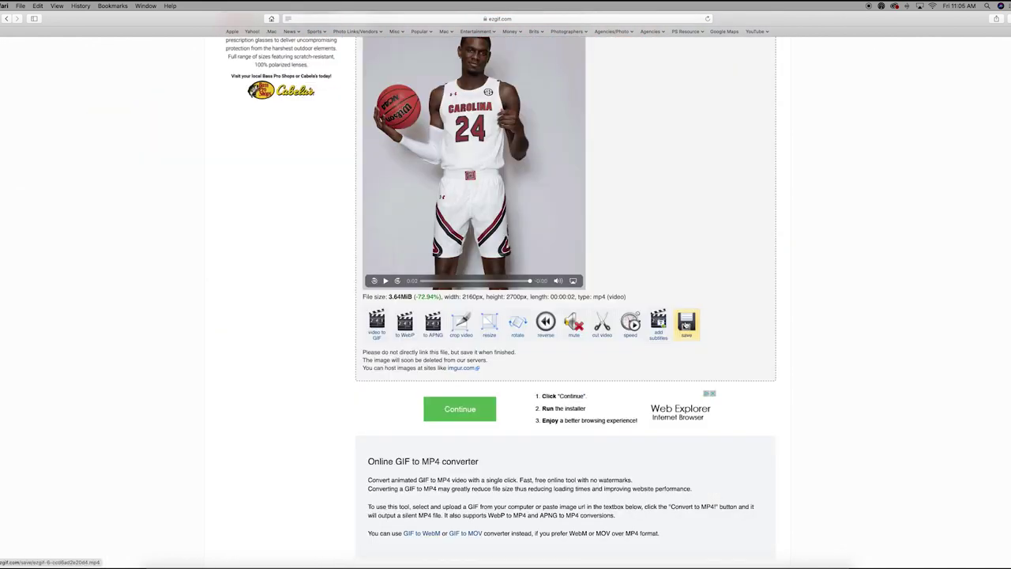
scroll(643, 231, up, 3)
scroll(645, 232, up, 2)
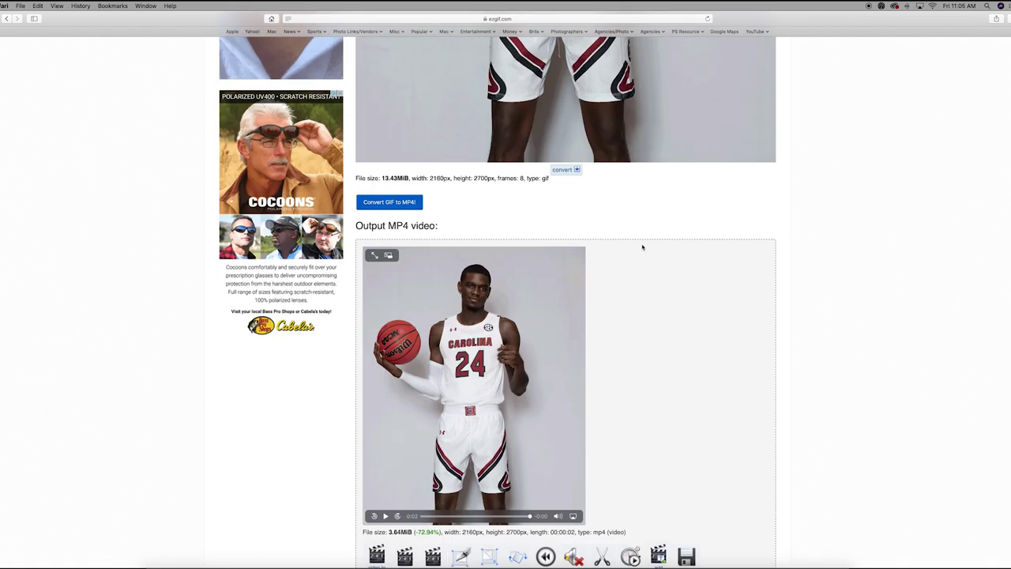
Step: Download the converted MP4 from ezgif.com, allowing downloads from the site, and play the saved video in QuickTime Player
scroll(643, 248, down, 3)
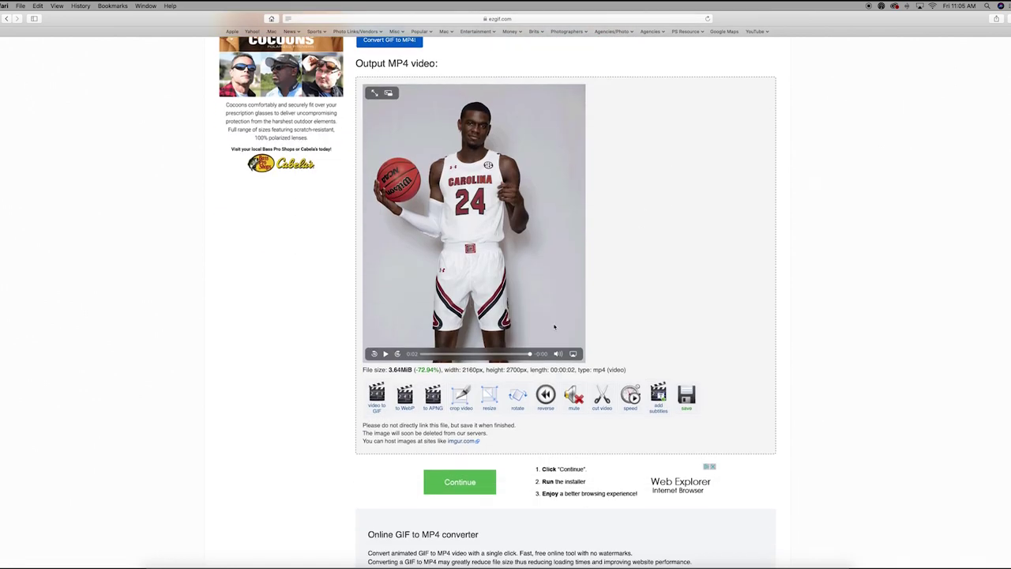
click(688, 396)
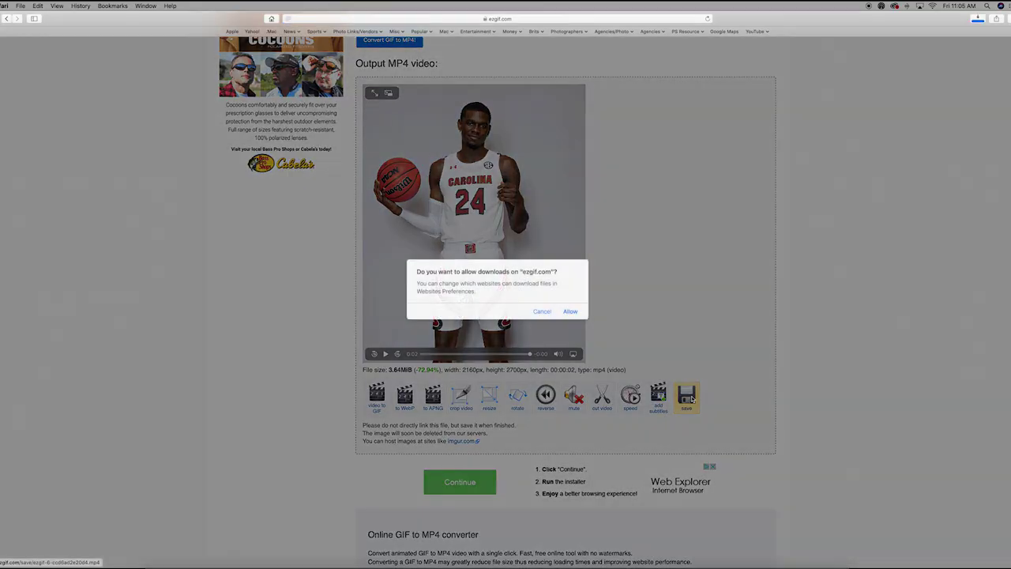
click(571, 308)
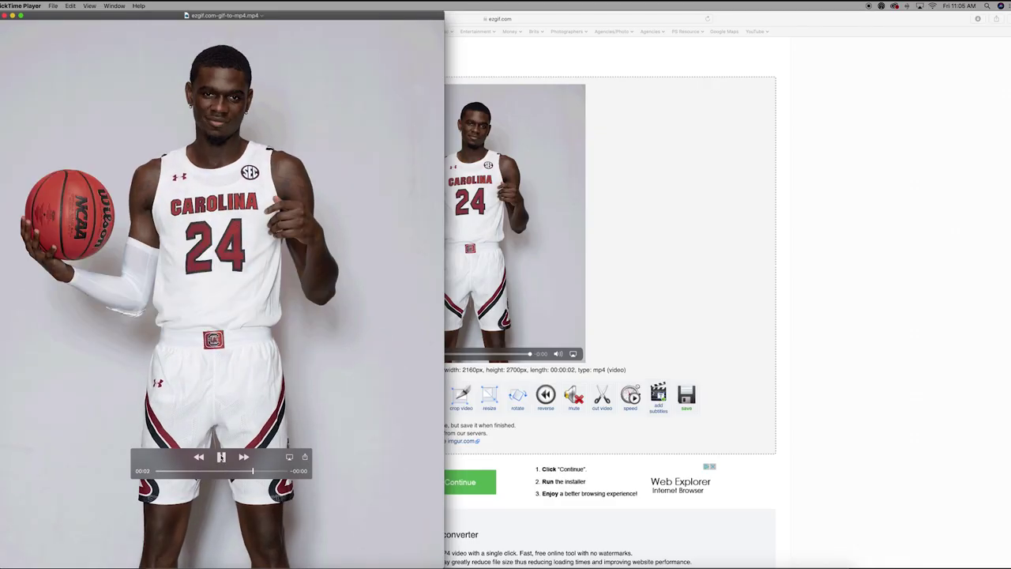
click(221, 457)
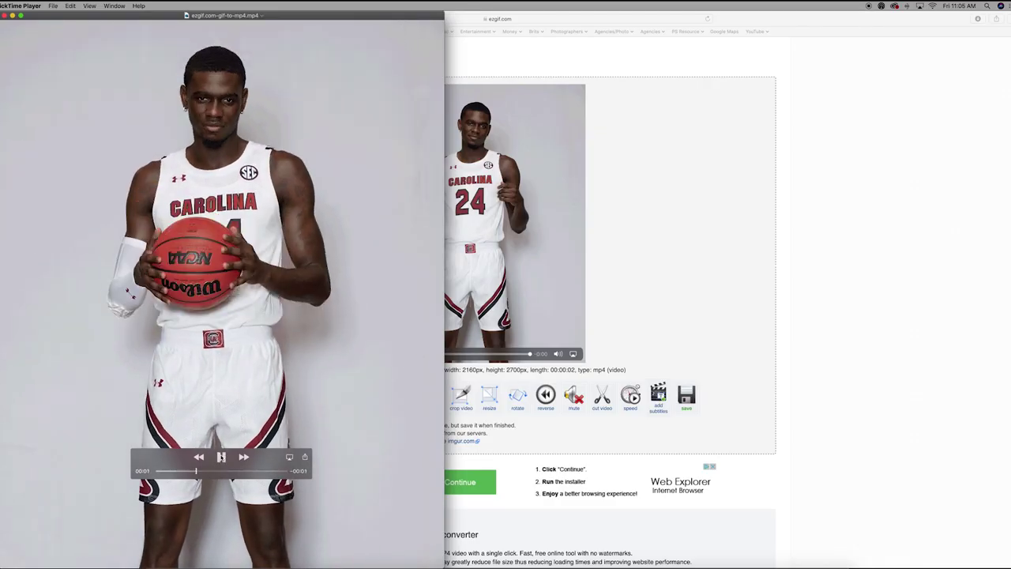
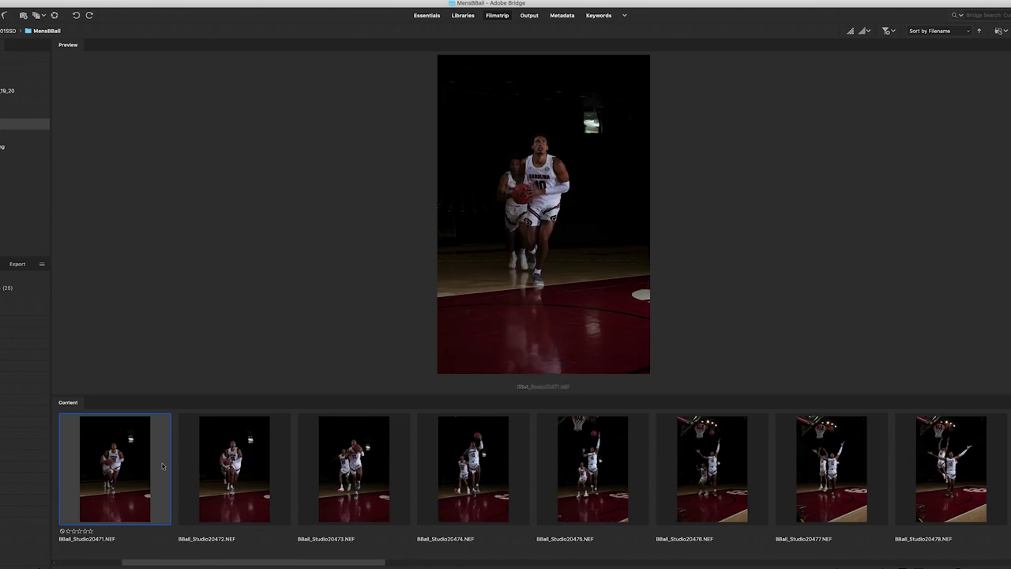
Step: In Adobe Bridge, preview the MensBBall photo sequence frame by frame from BBall_Studio20469.NEF to BBall_Studio20484.NEF
key(Left)
key(Left)
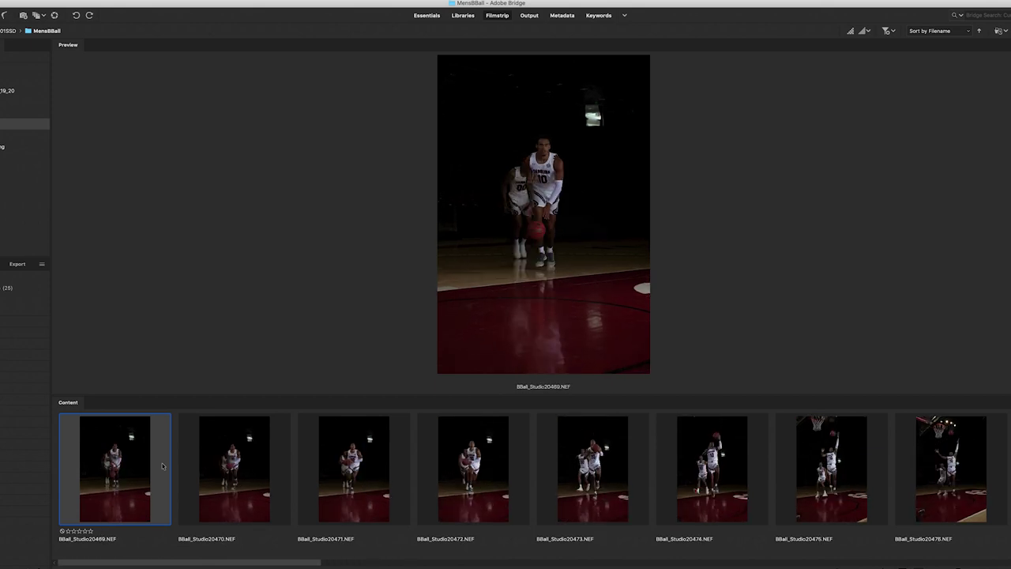
key(Right)
key(Right)
key(Right)
key(Right)
key(Right)
key(Right)
key(Right)
key(Right)
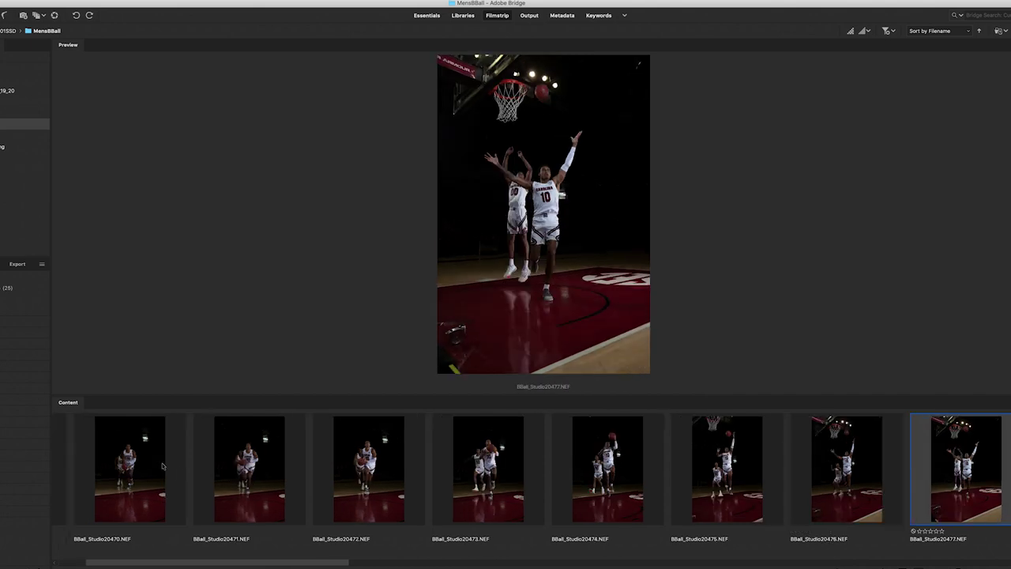
key(Right)
key(Right)
key(Right)
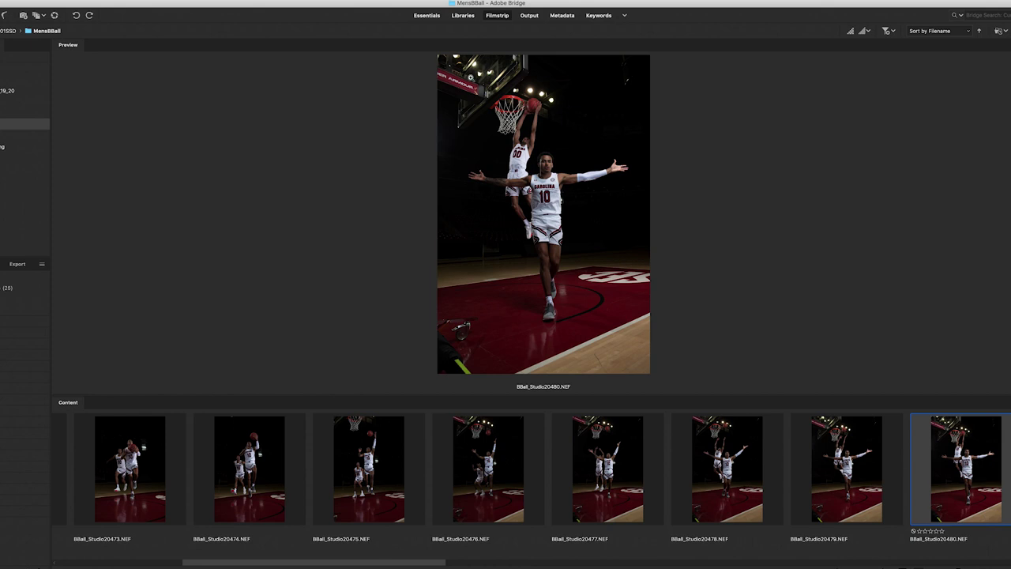
key(Right)
key(Right)
key(Right)
key(Right)
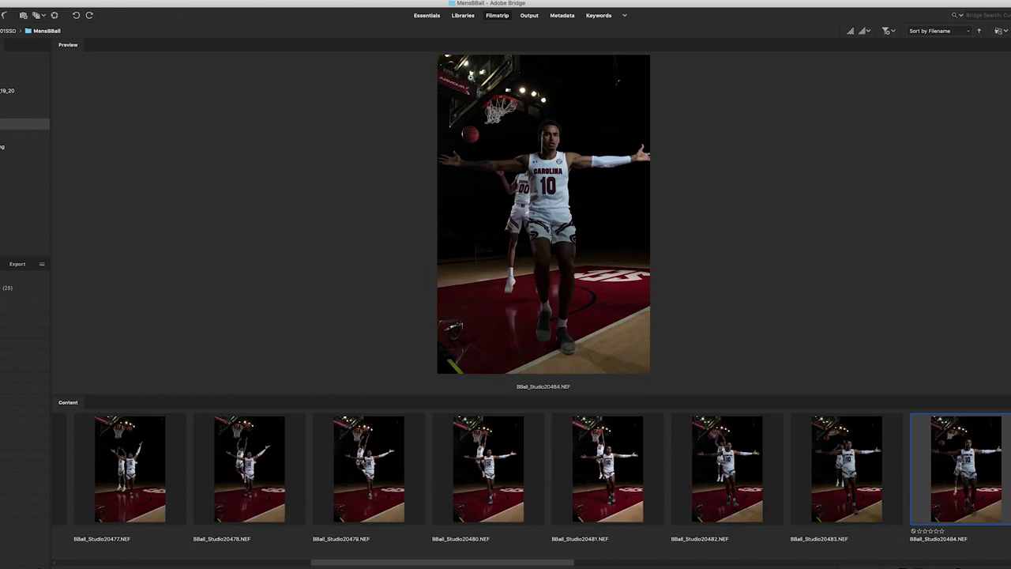
Step: Go back through the sequence to BBall_Studio20471.NEF and review the frames again up to BBall_Studio20479.NEF
key(Left)
key(Left)
key(Left)
key(Left)
key(Left)
key(Left)
key(Left)
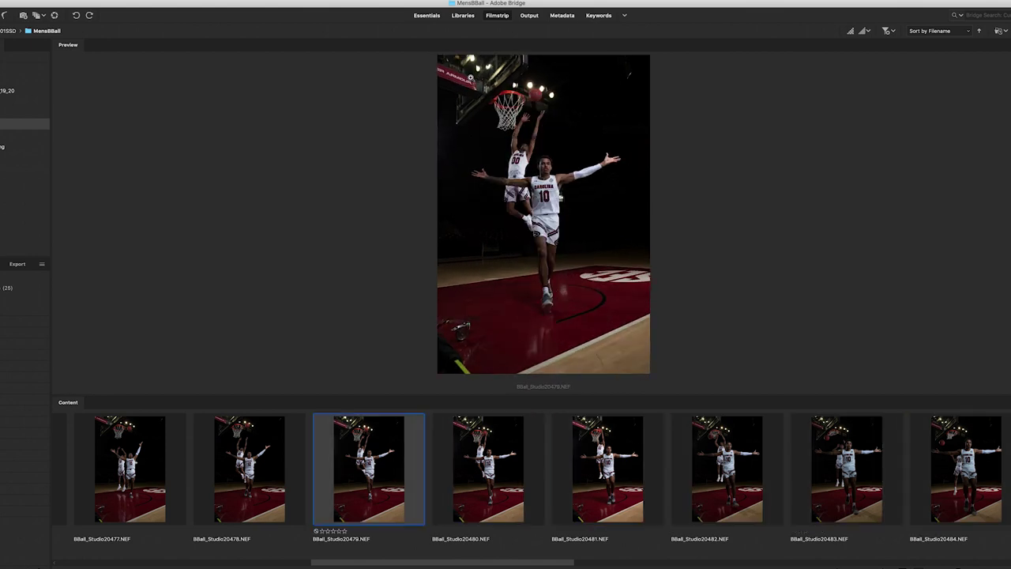
key(Left)
key(Left)
key(Left)
key(Left)
key(Left)
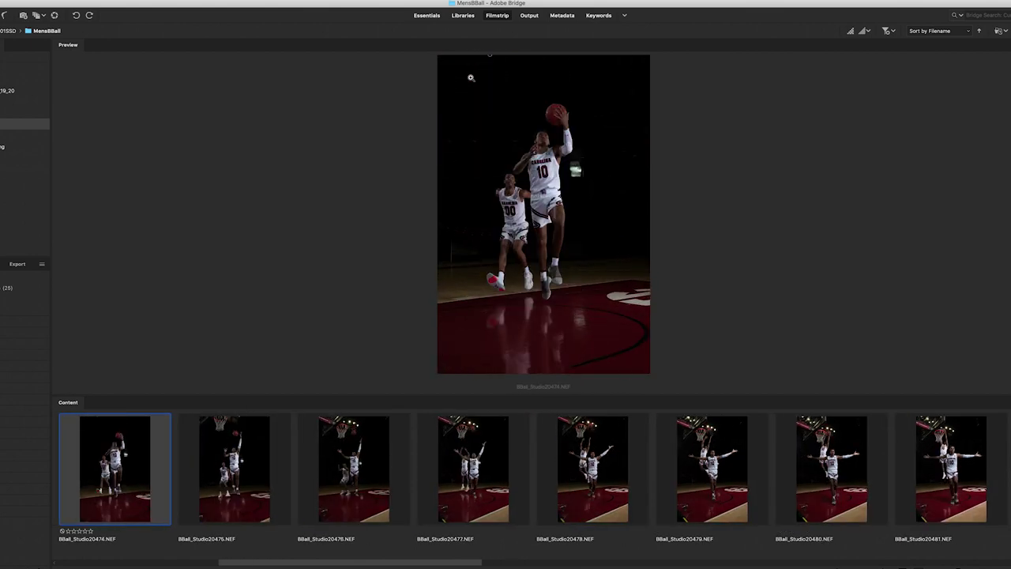
key(Left)
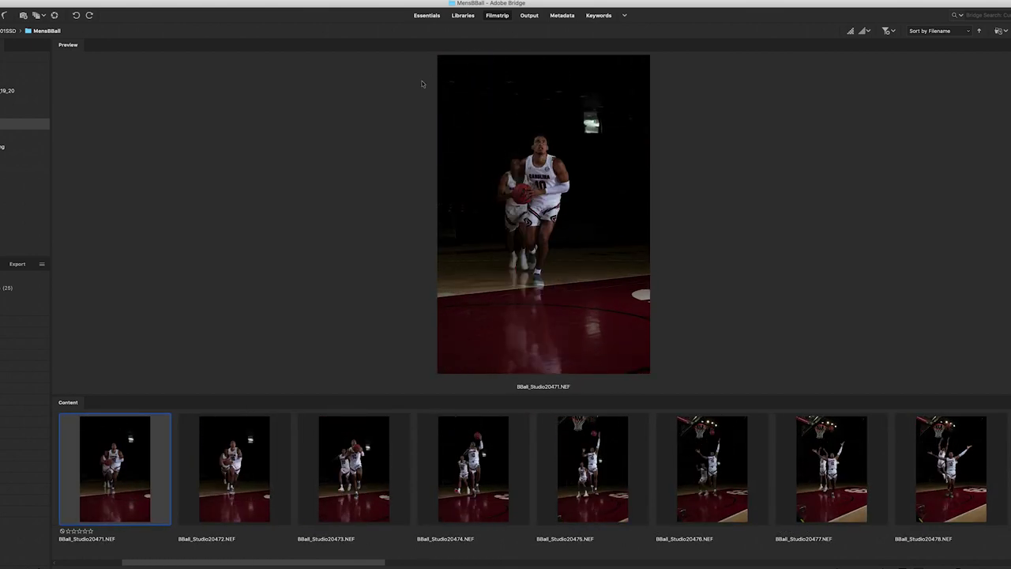
key(Right)
key(Right)
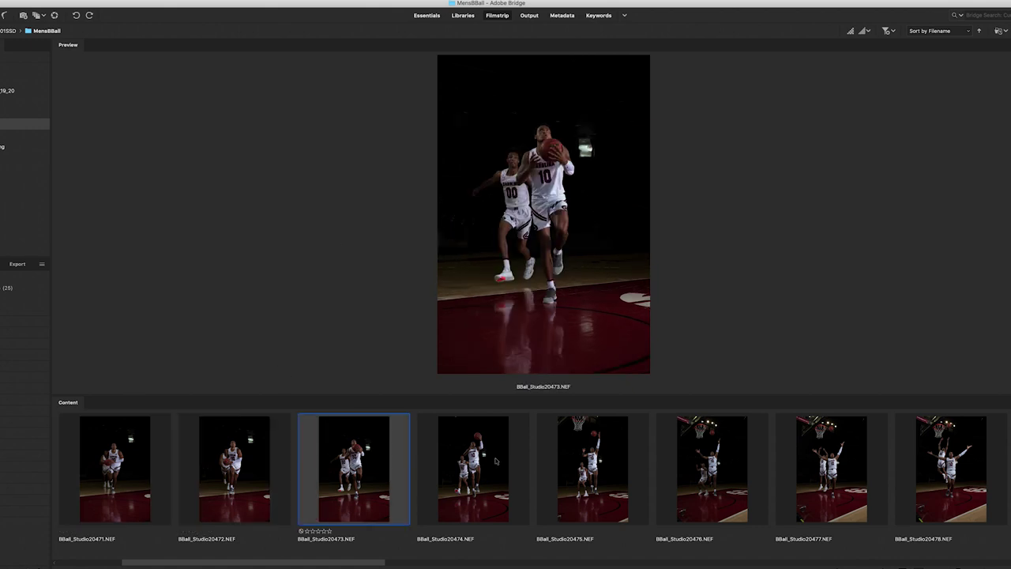
key(Right)
key(Right)
key(Right)
key(Right)
key(Right)
key(Right)
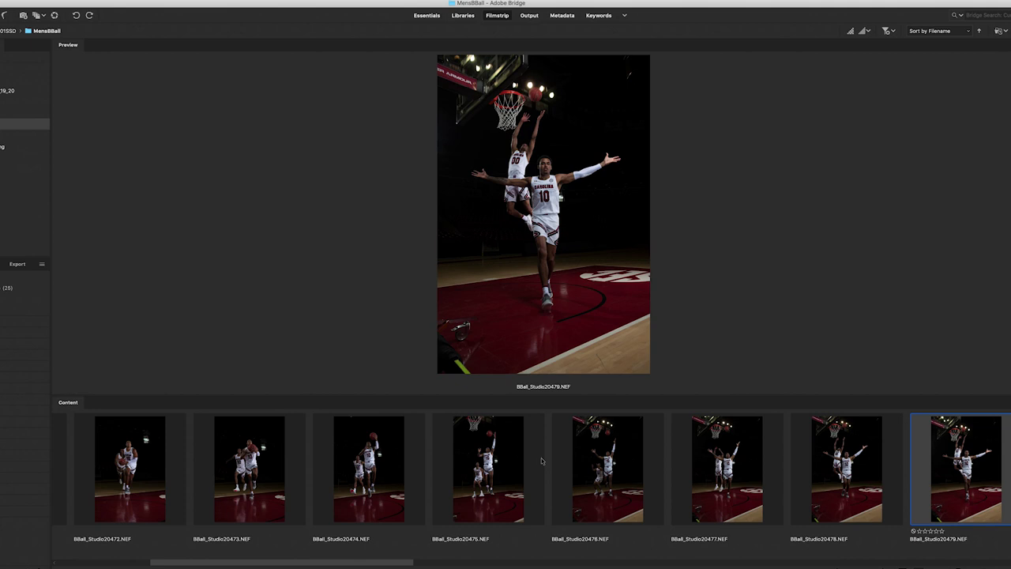
Step: Return to the start of the sequence and examine the frames up to BBall_Studio20477.NEF for differences in brightness
key(Left)
key(Left)
key(Left)
key(Left)
key(Left)
key(Left)
key(Left)
key(Left)
key(Left)
key(Left)
key(Right)
key(Right)
key(Right)
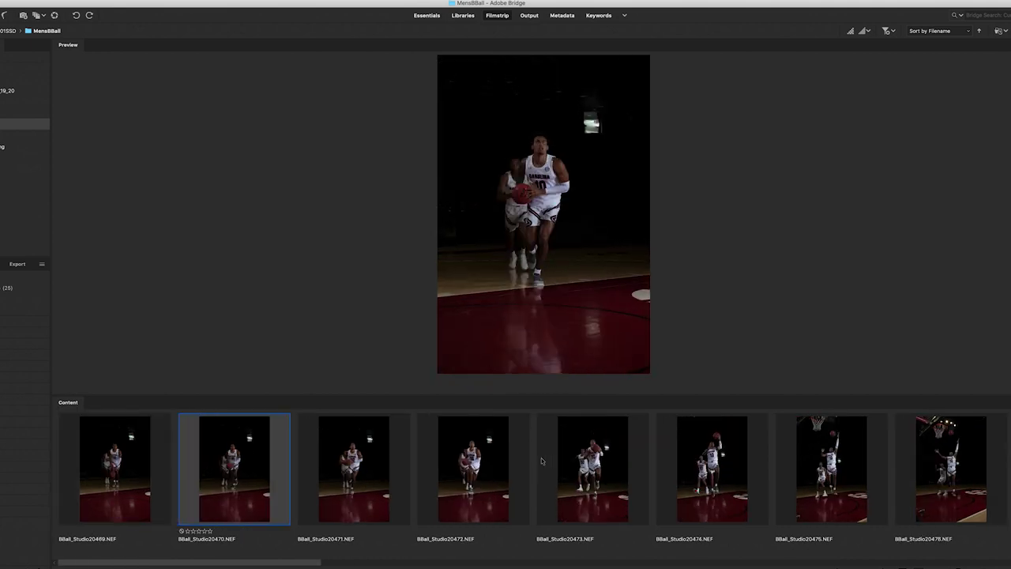
key(Right)
key(Right)
key(Right)
key(Right)
key(Right)
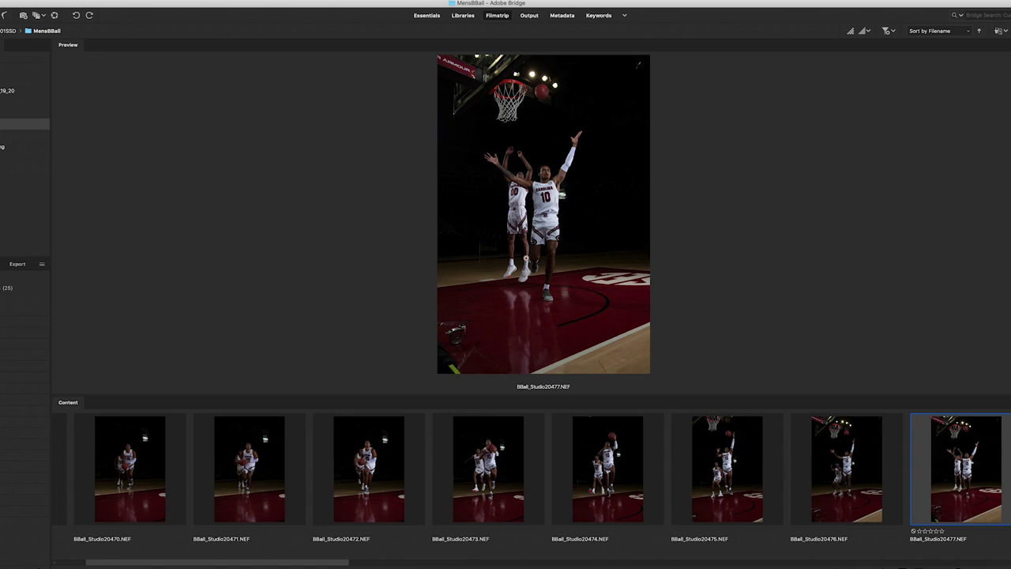
Step: Flip back and forth between BBall_Studio20470.NEF and BBall_Studio20478.NEF to compare motion and exposure from frame to frame
key(Right)
key(Left)
key(Left)
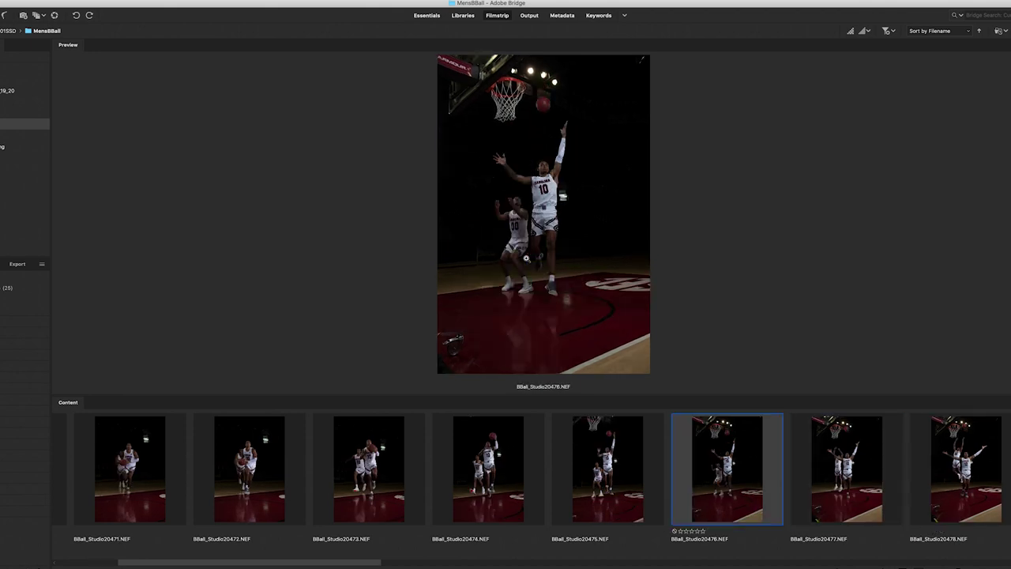
key(Left)
key(Left)
key(Left)
key(Left)
key(Left)
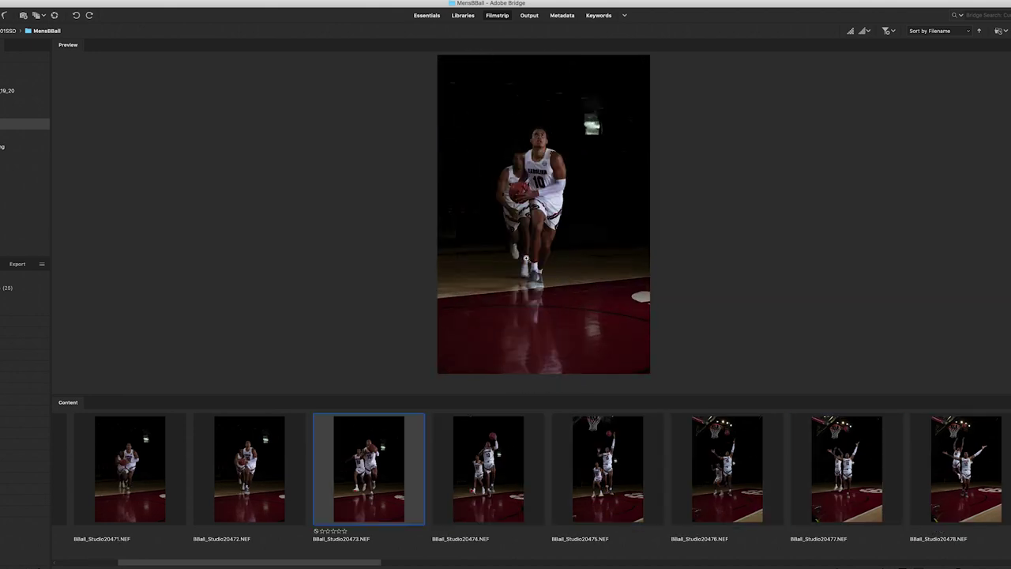
key(Left)
key(Left)
key(Right)
key(Right)
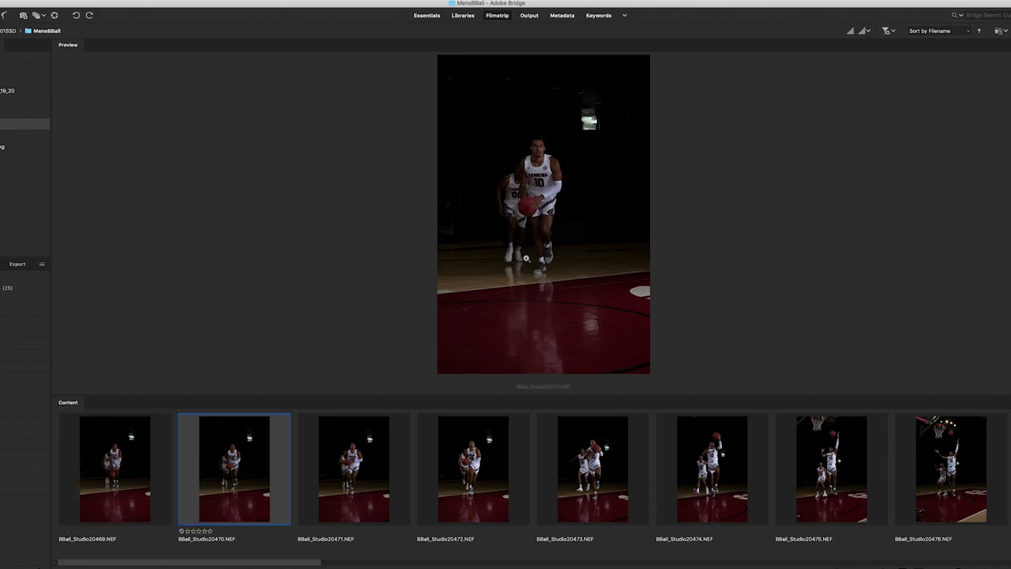
key(Right)
key(Right)
key(Right)
key(Right)
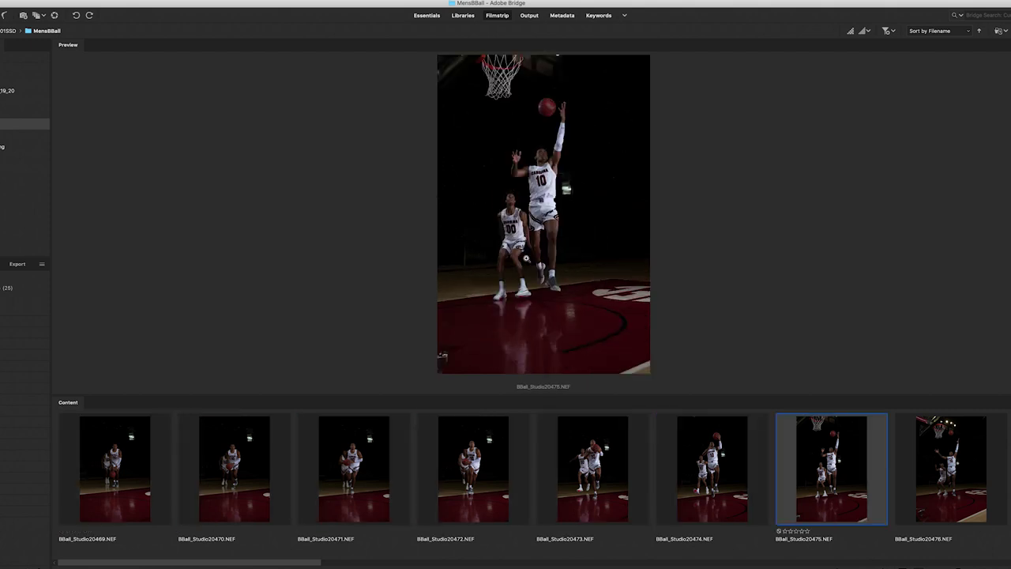
key(Right)
key(Right)
key(Right)
key(Left)
key(Left)
key(Left)
key(Left)
key(Left)
key(Left)
key(Left)
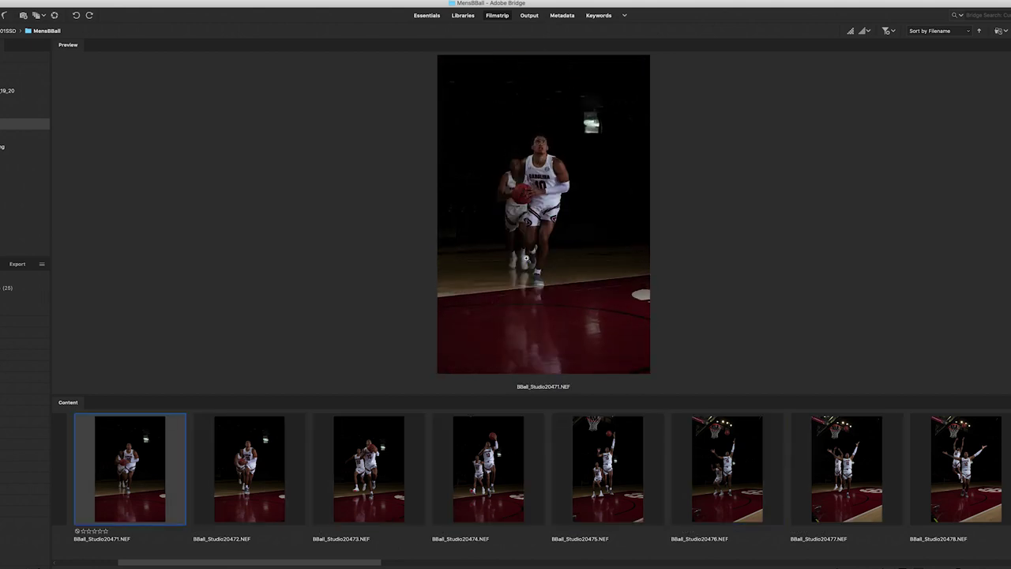
key(Left)
key(Right)
key(Right)
key(Right)
key(Right)
key(Right)
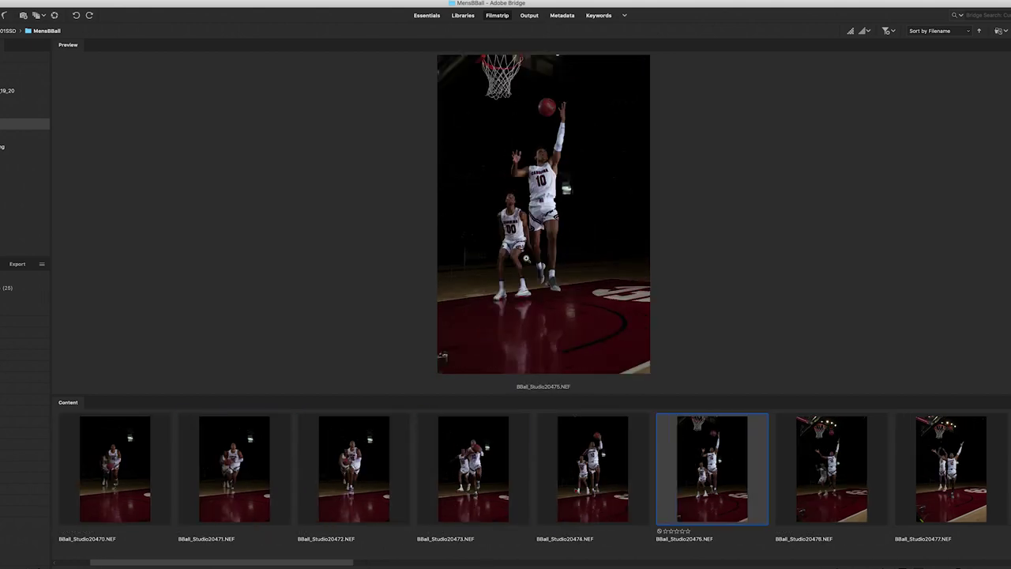
key(Right)
key(Right)
key(Right)
key(Left)
key(Left)
key(Left)
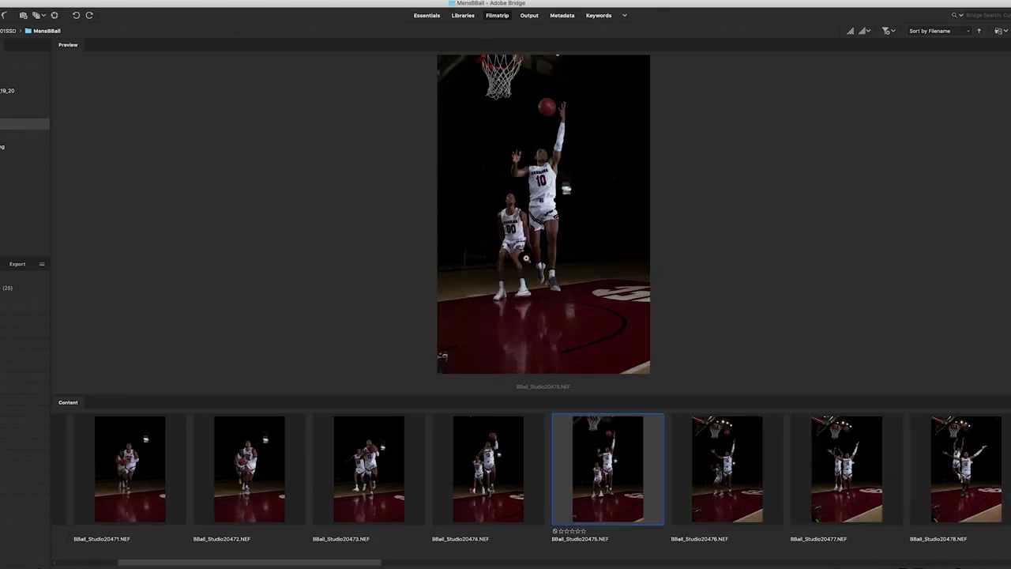
Step: Open all the MensBBall sequence photos together in Camera Raw and compare the brightness of the first three frames
key(super+a)
key(super+r)
click(510, 313)
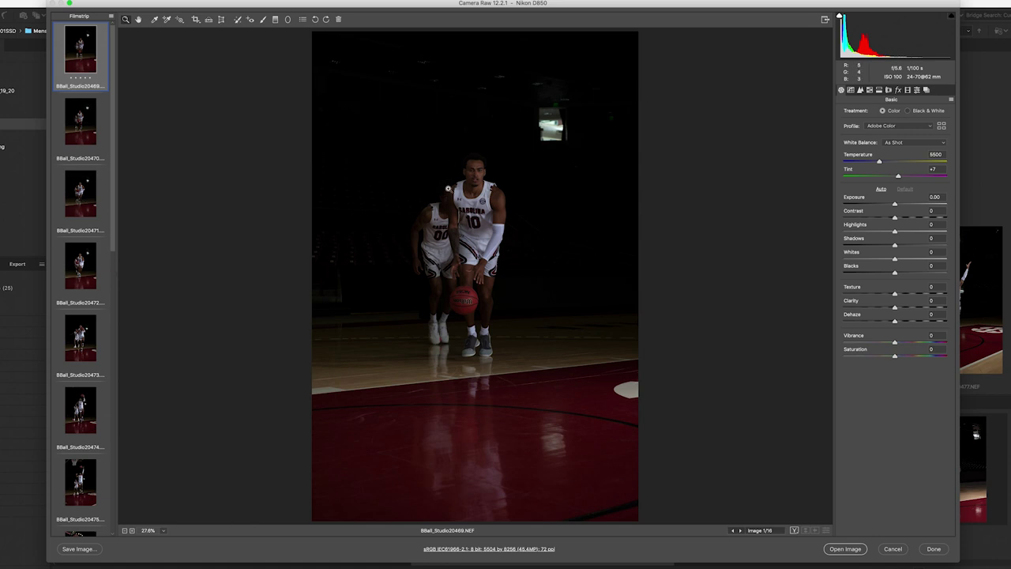
click(85, 131)
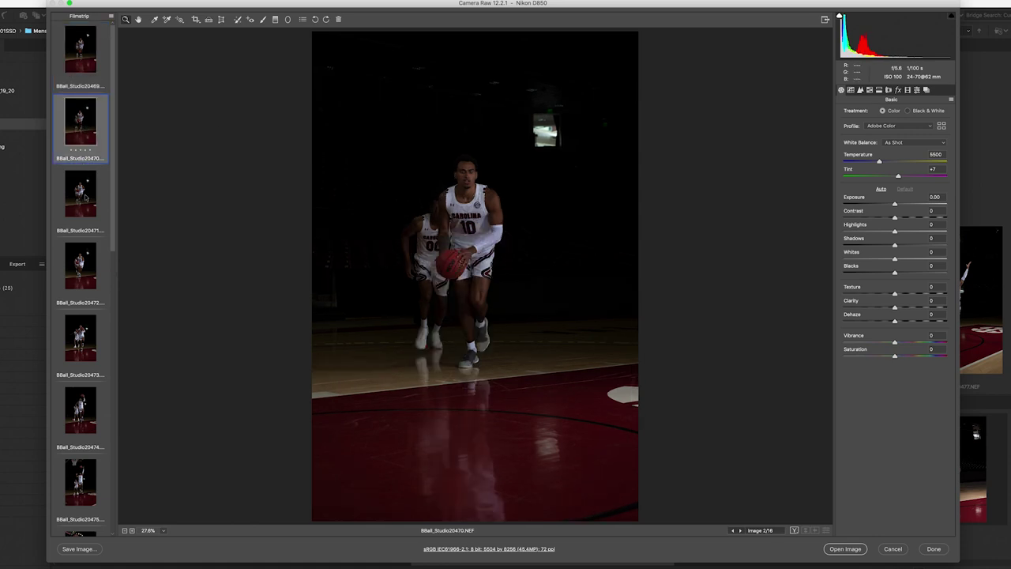
click(86, 197)
click(80, 120)
click(87, 41)
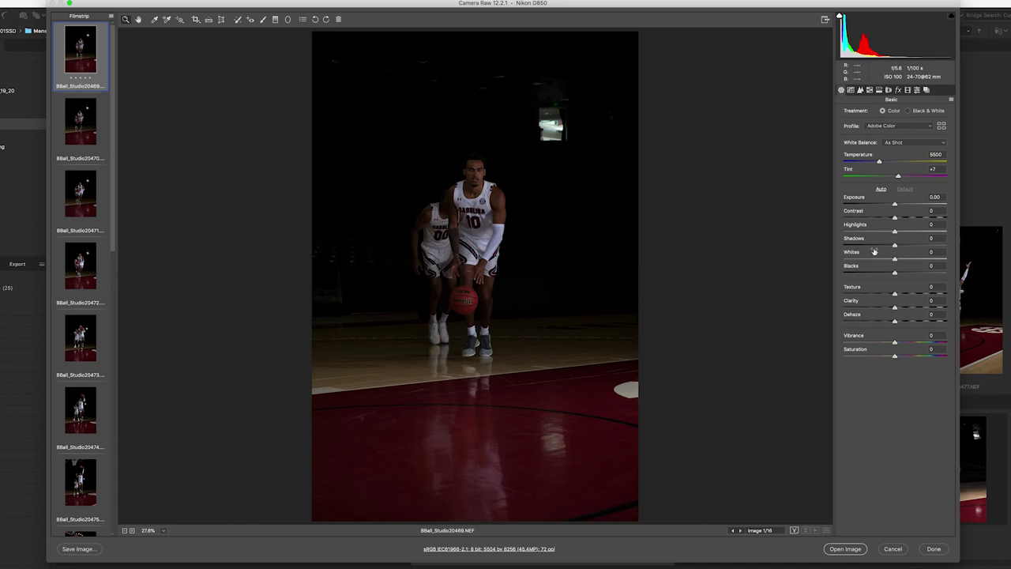
Step: Set the exposure of BBall_Studio20469.NEF to +0.55 and of BBall_Studio20470.NEF to +0.40
drag(895, 204, 901, 206)
click(78, 127)
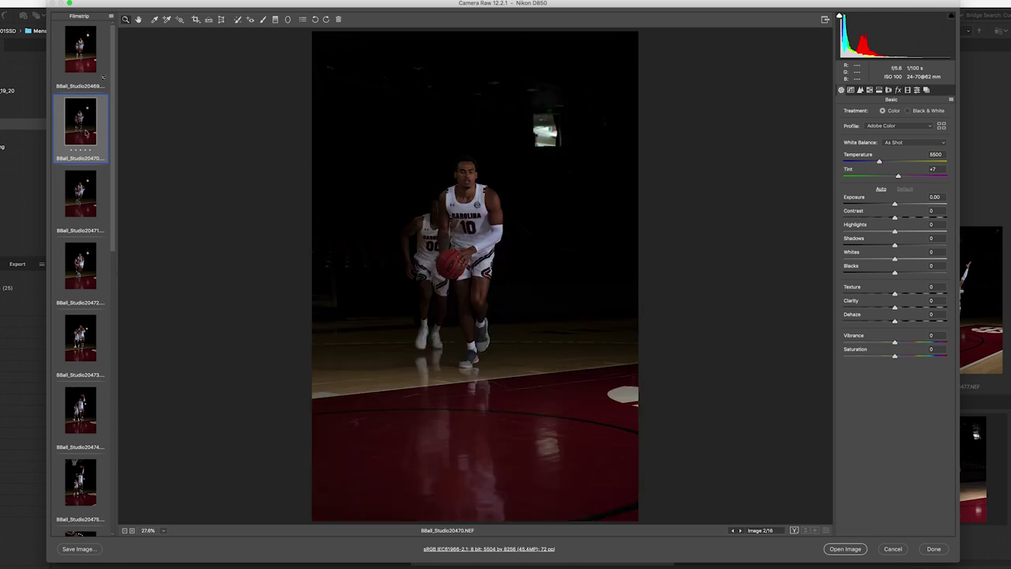
drag(895, 204, 899, 206)
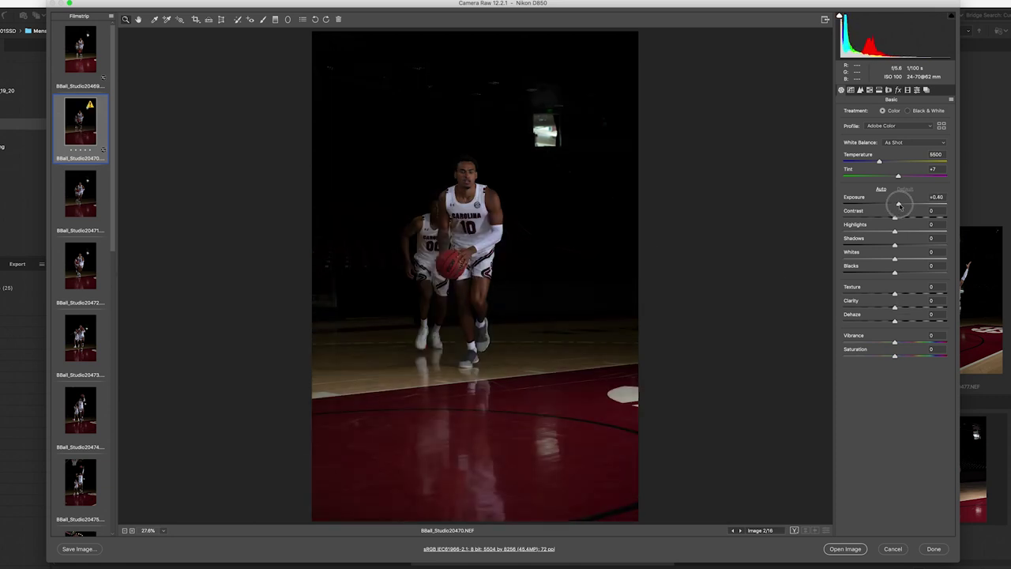
Step: Compare BBall_Studio20471.NEF with its neighboring frames and set its exposure to +0.30
click(84, 207)
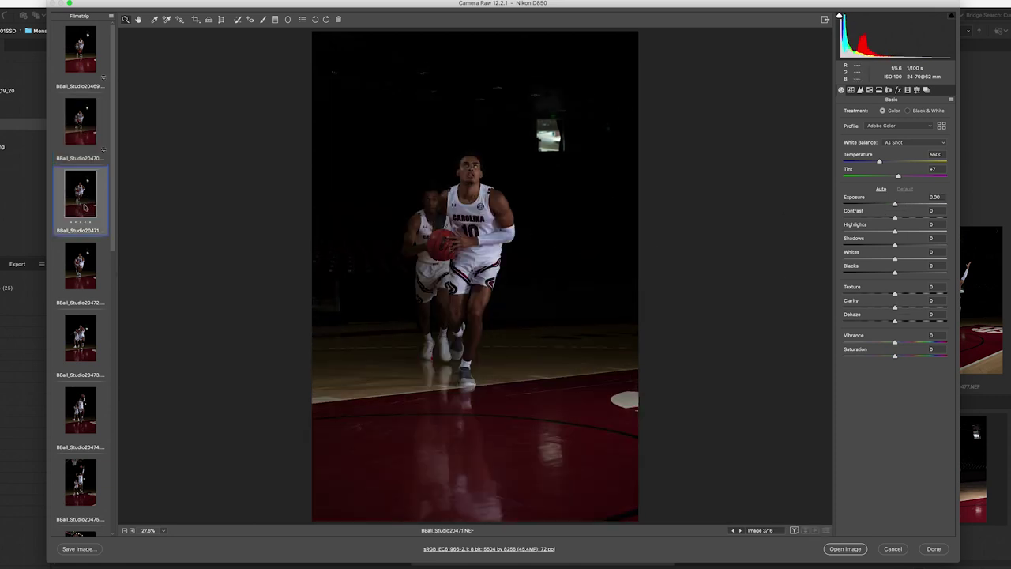
click(82, 273)
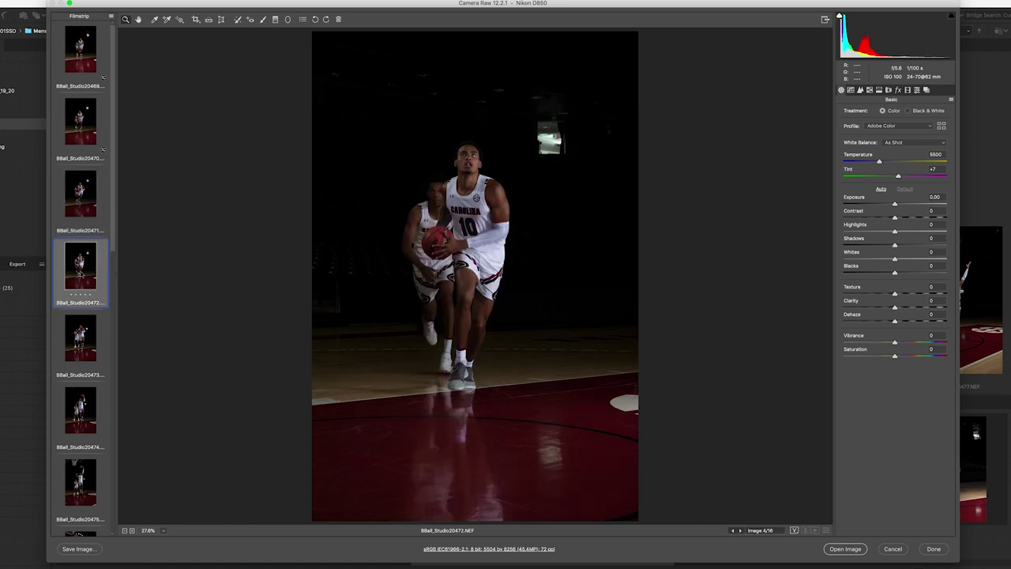
key(Up)
key(Up)
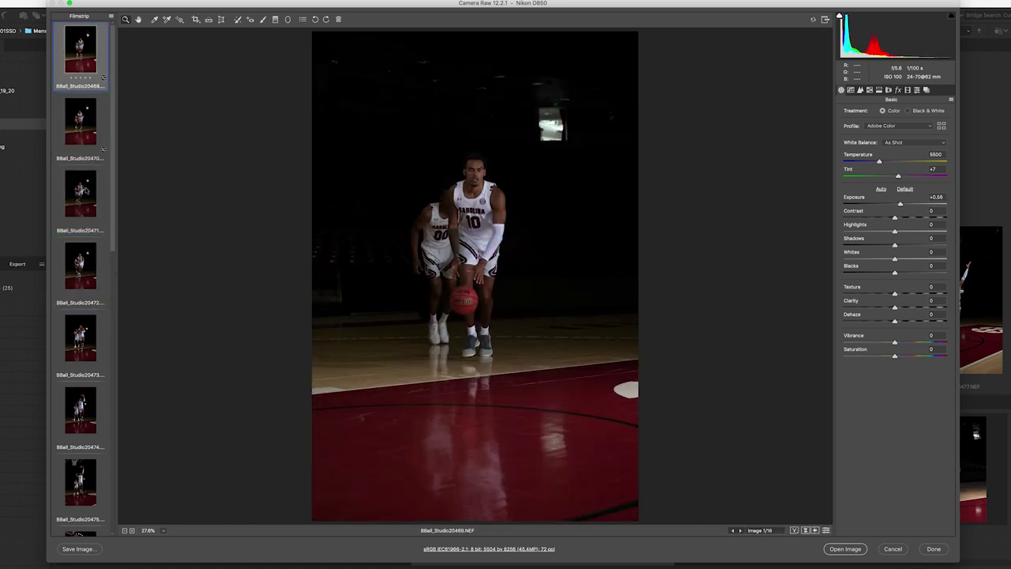
key(Down)
key(Up)
key(Down)
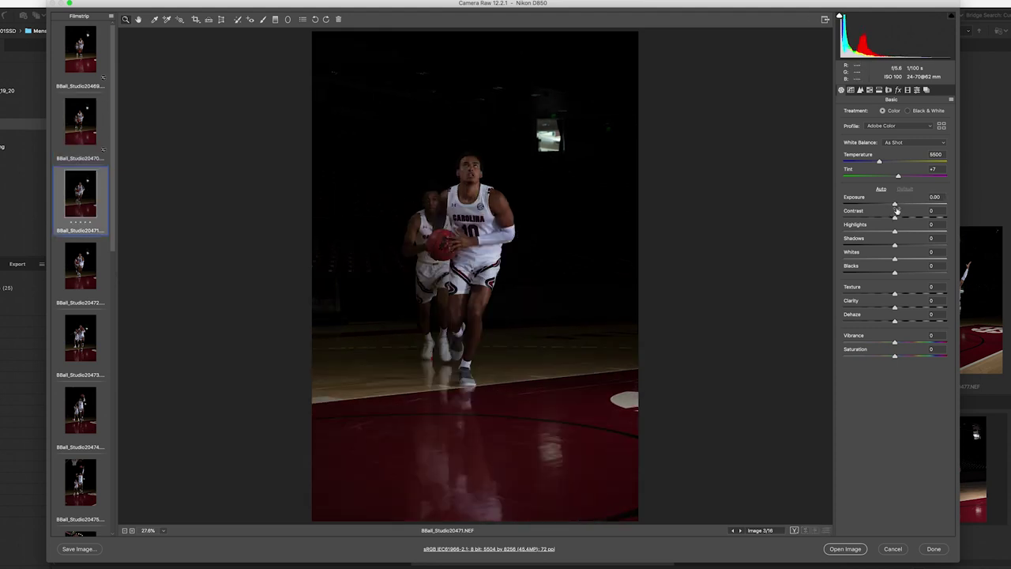
drag(895, 204, 899, 204)
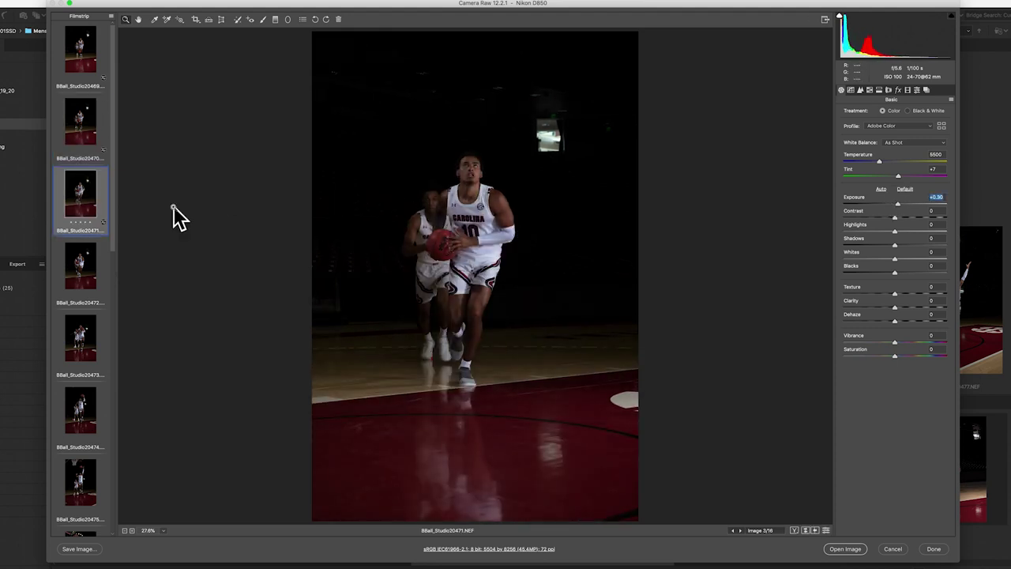
Step: Step through the frames from BBall_Studio20472.NEF to BBall_Studio20481.NEF and compare their exposure
click(89, 270)
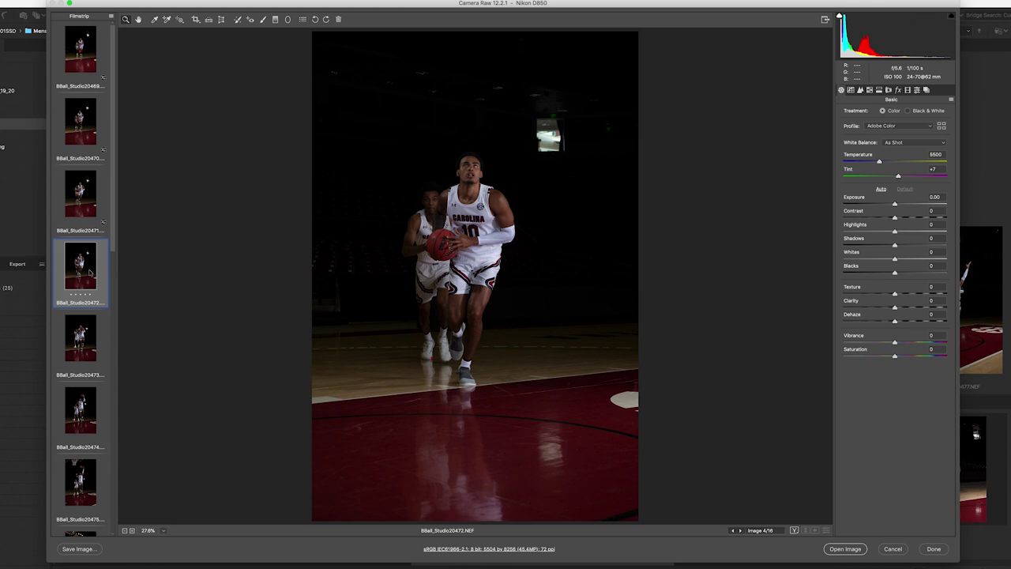
click(60, 354)
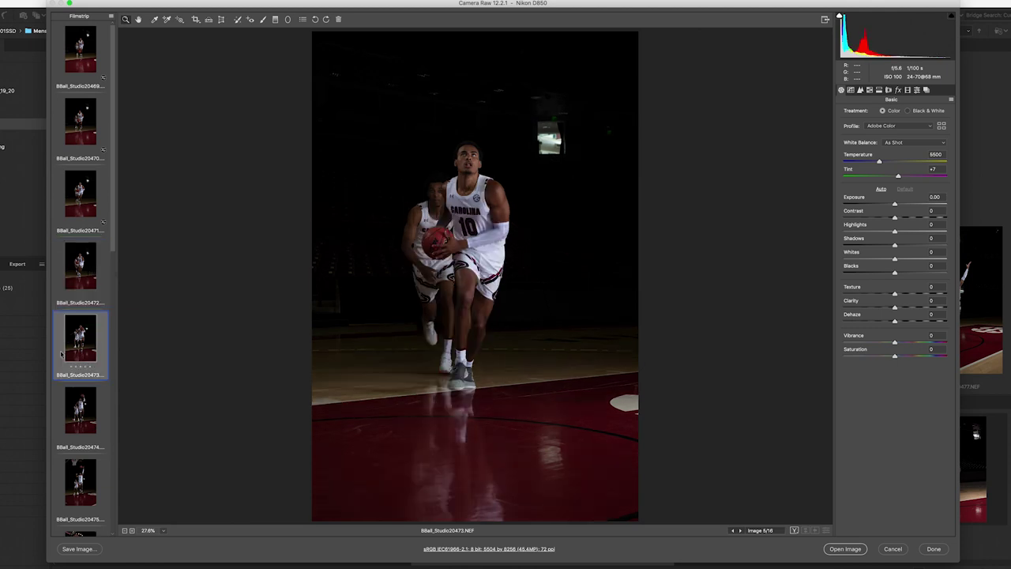
key(Down)
key(Down)
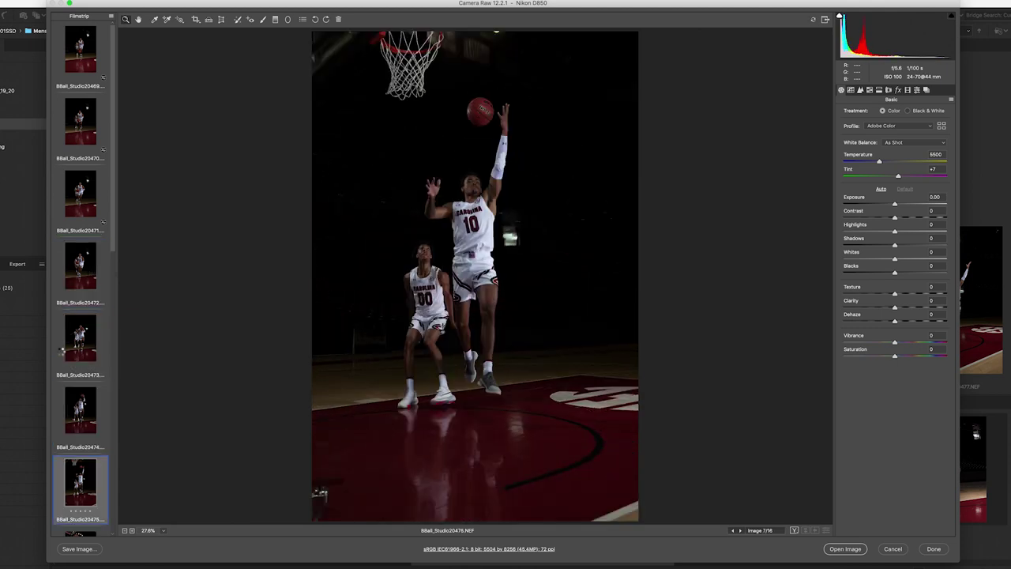
key(Down)
key(Down)
key(Down)
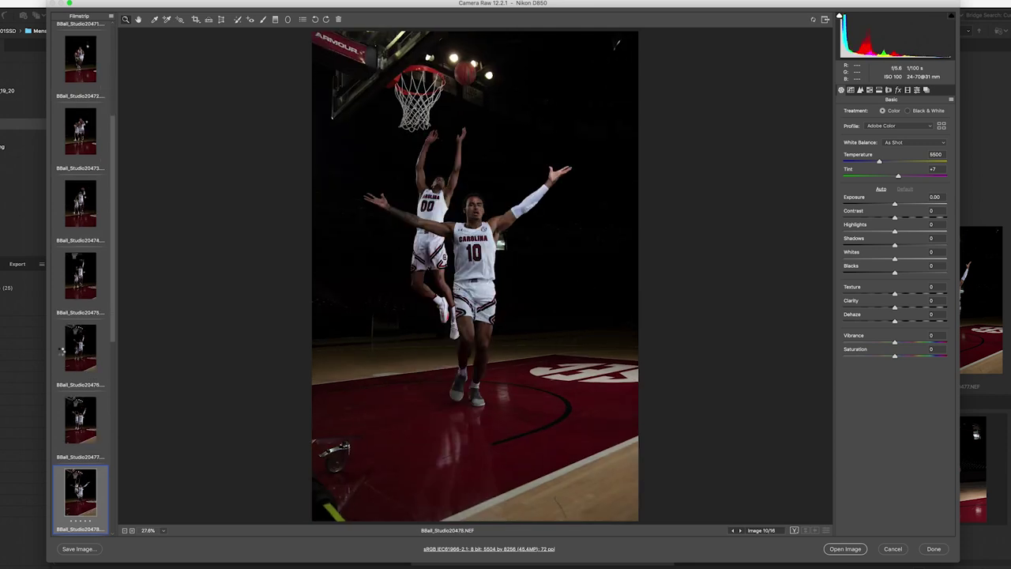
key(Down)
key(Down)
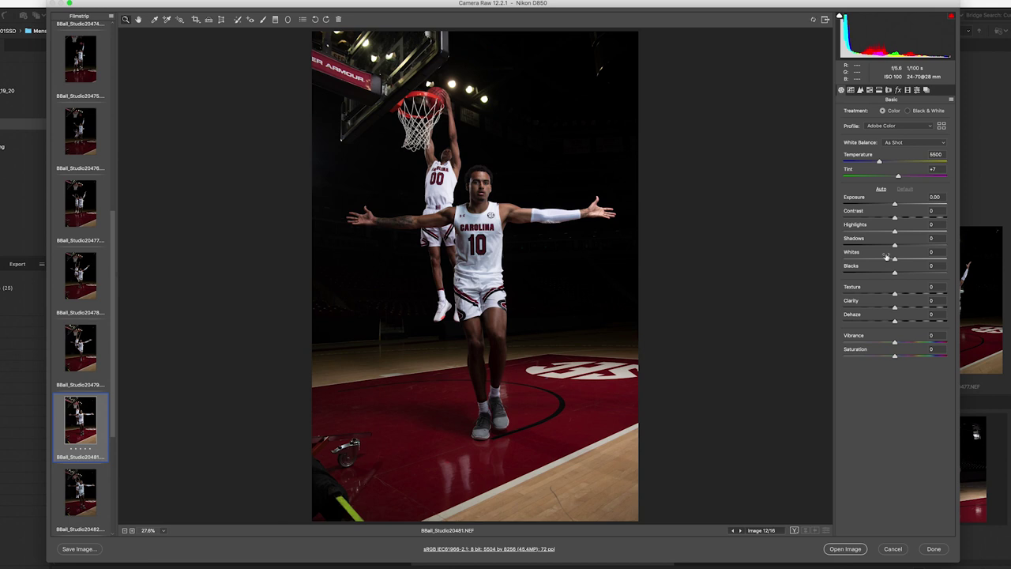
Step: Set the exposure of BBall_Studio20481.NEF to -0.30 and compare it with the neighboring frames
drag(894, 205, 892, 205)
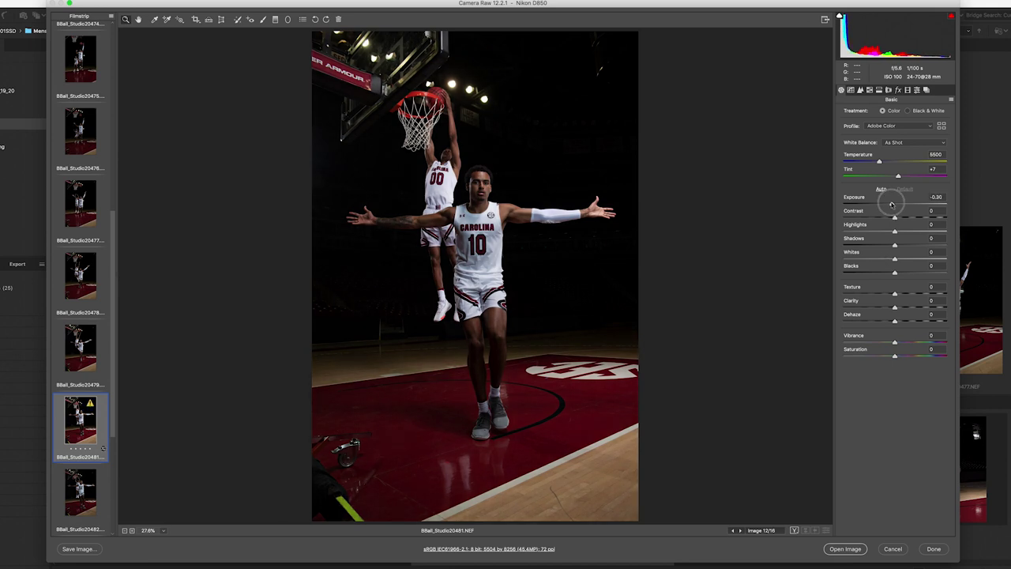
drag(892, 204, 892, 204)
key(Up)
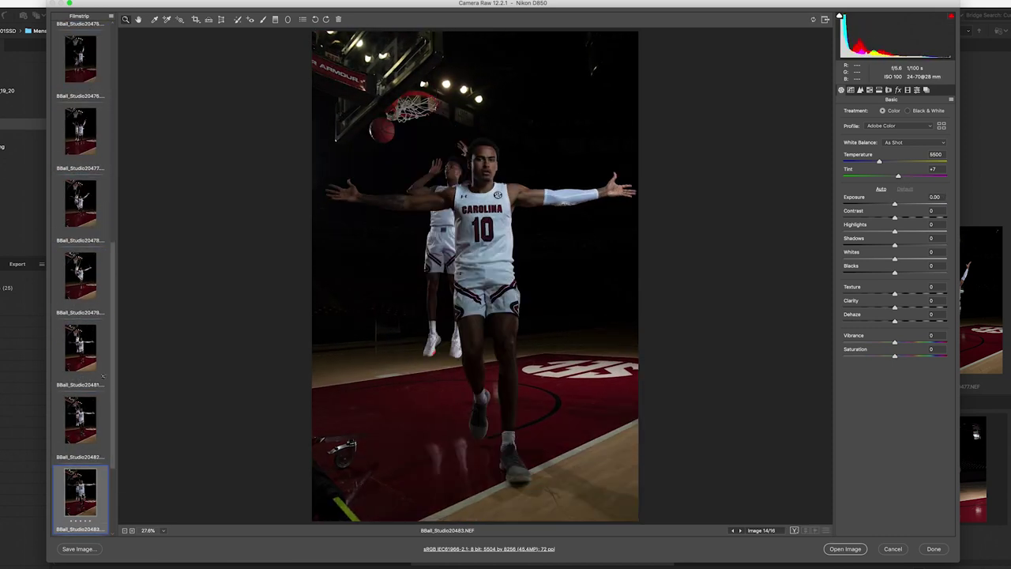
key(Up)
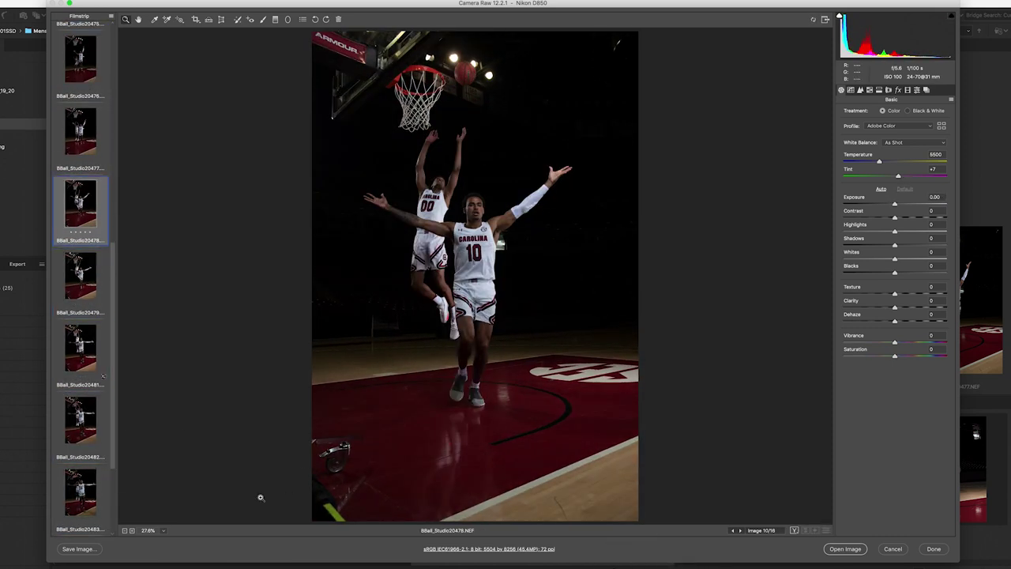
Step: Open the whole Camera Raw sequence in Photoshop and load all the open files into one layer stack
drag(115, 284, 114, 43)
click(80, 49)
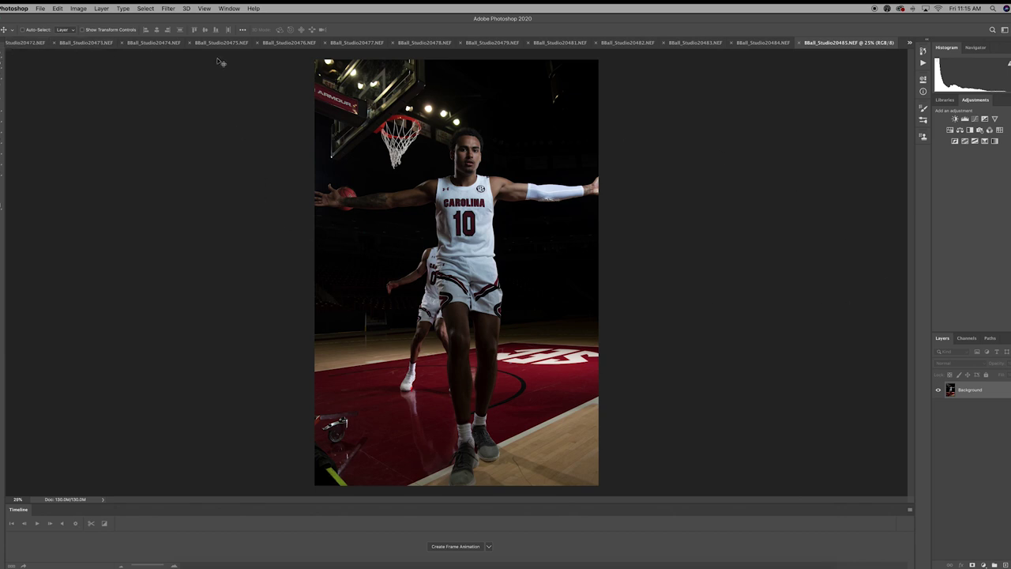
click(169, 8)
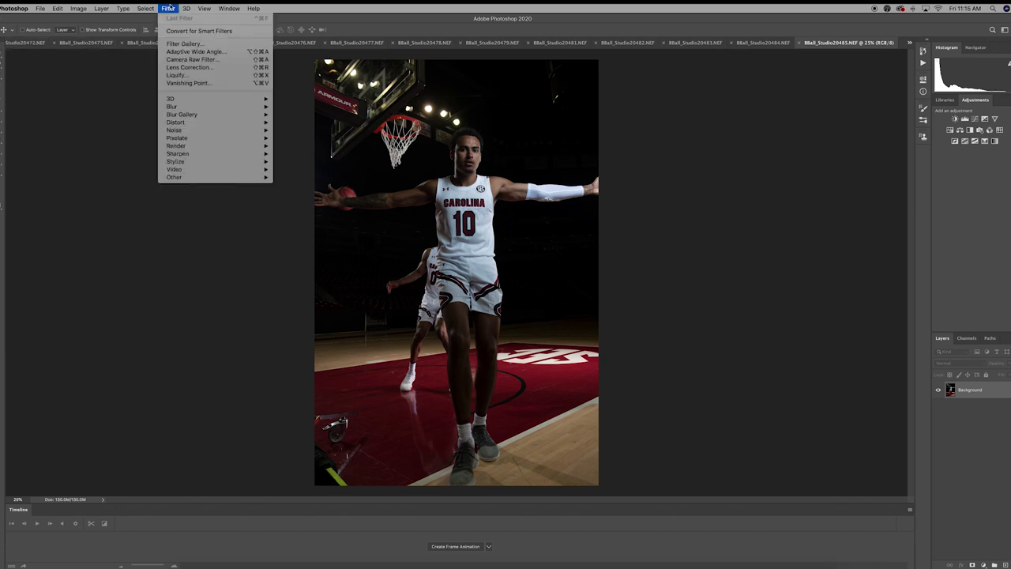
mouse_move(40, 8)
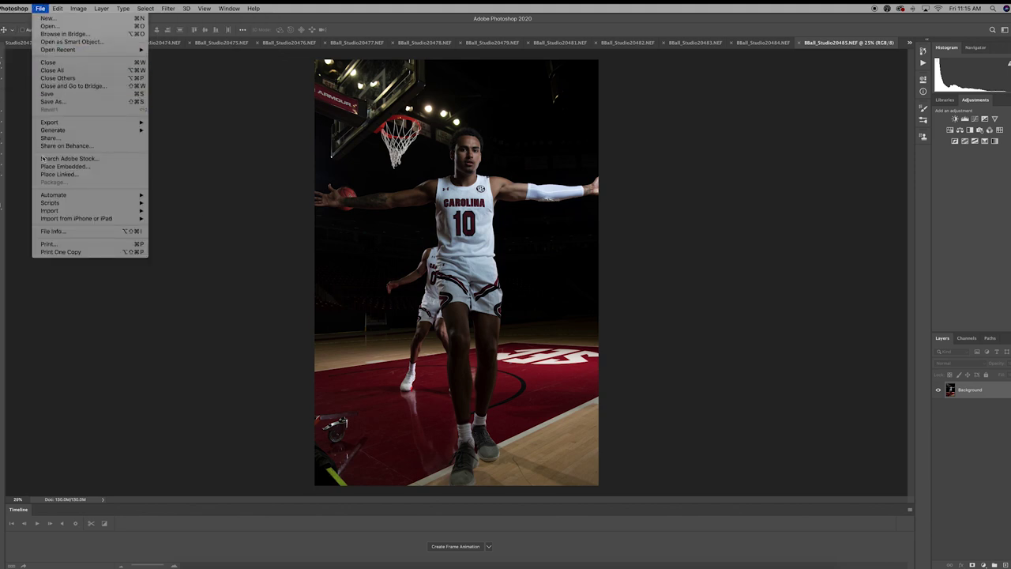
mouse_move(70, 203)
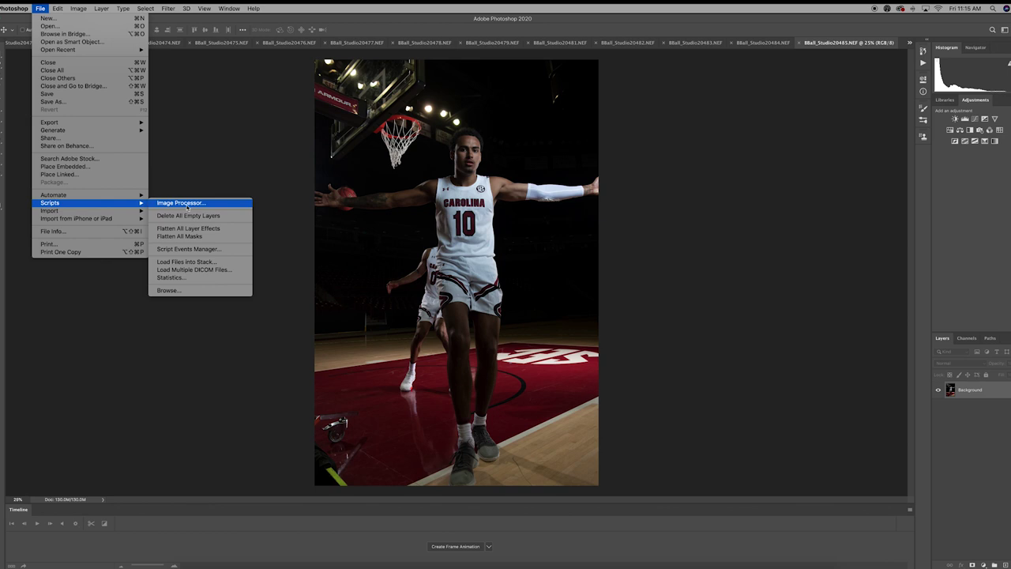
click(194, 261)
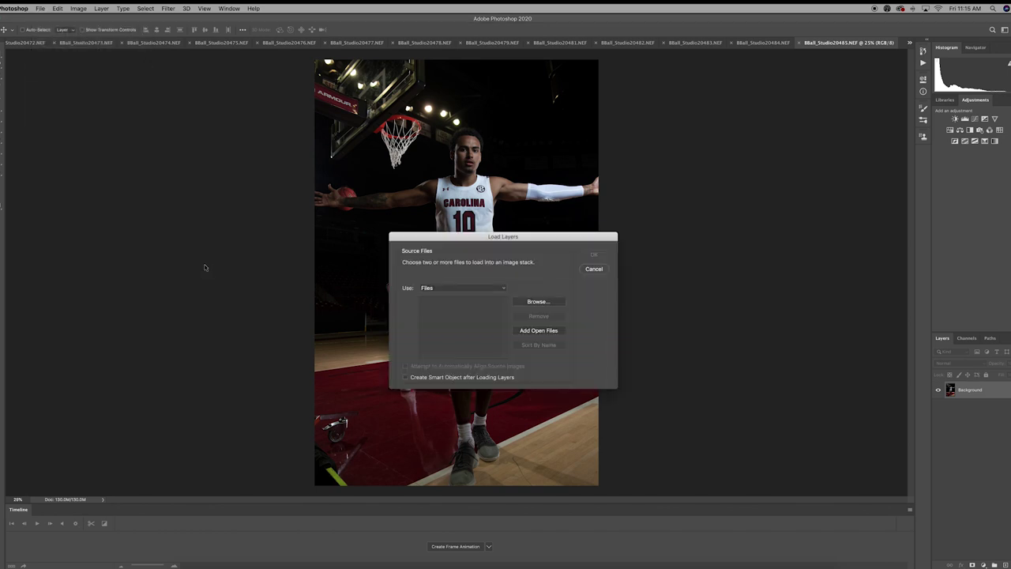
click(538, 330)
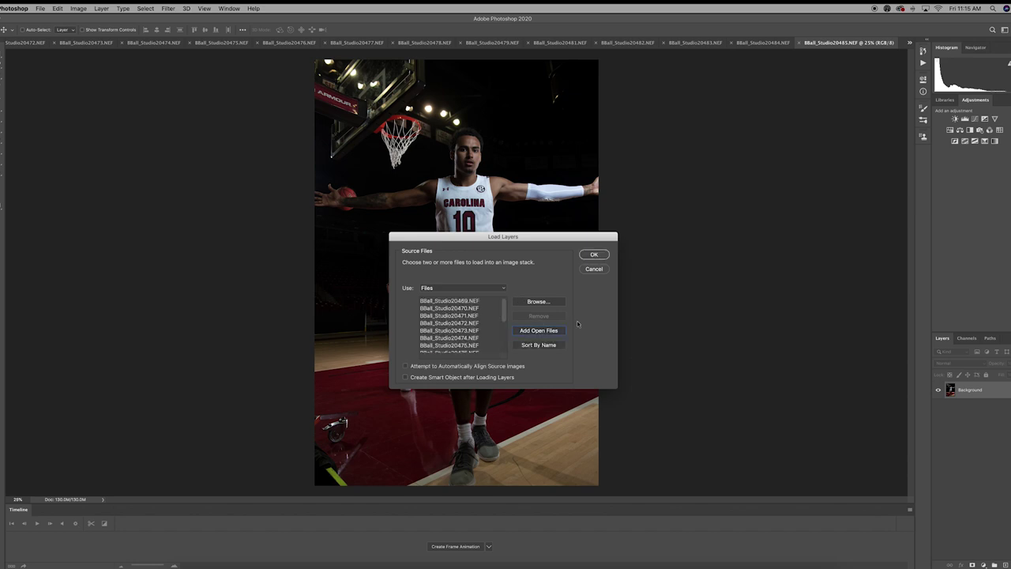
click(594, 254)
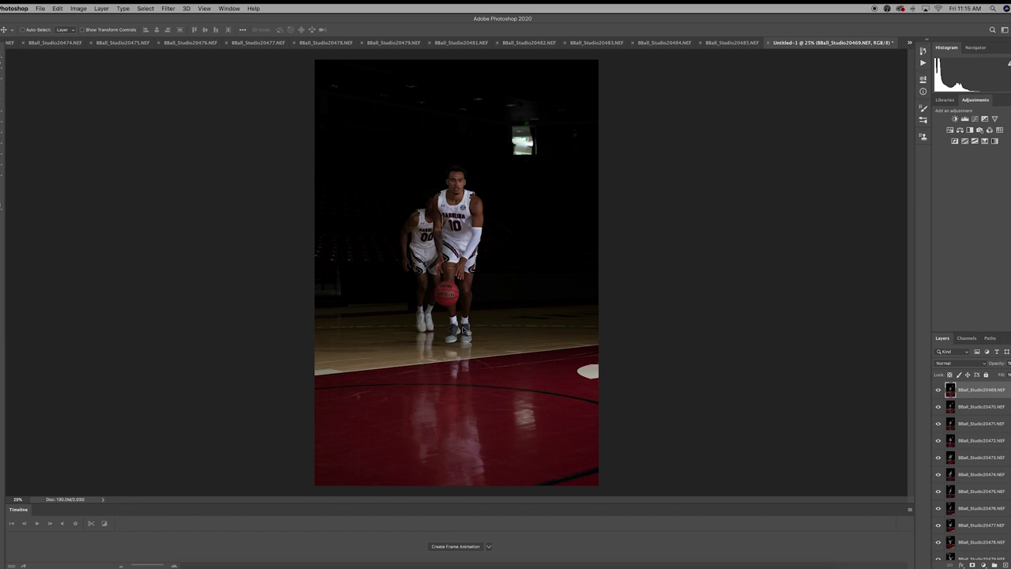
Step: Create a frame animation, make its frames from the stacked layers, and reverse the frame order
click(455, 546)
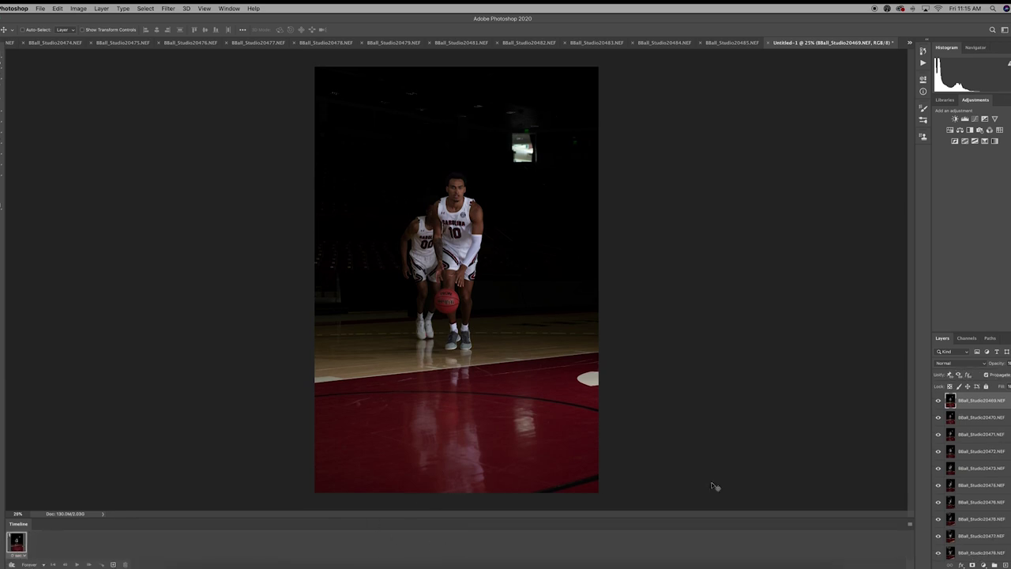
click(910, 525)
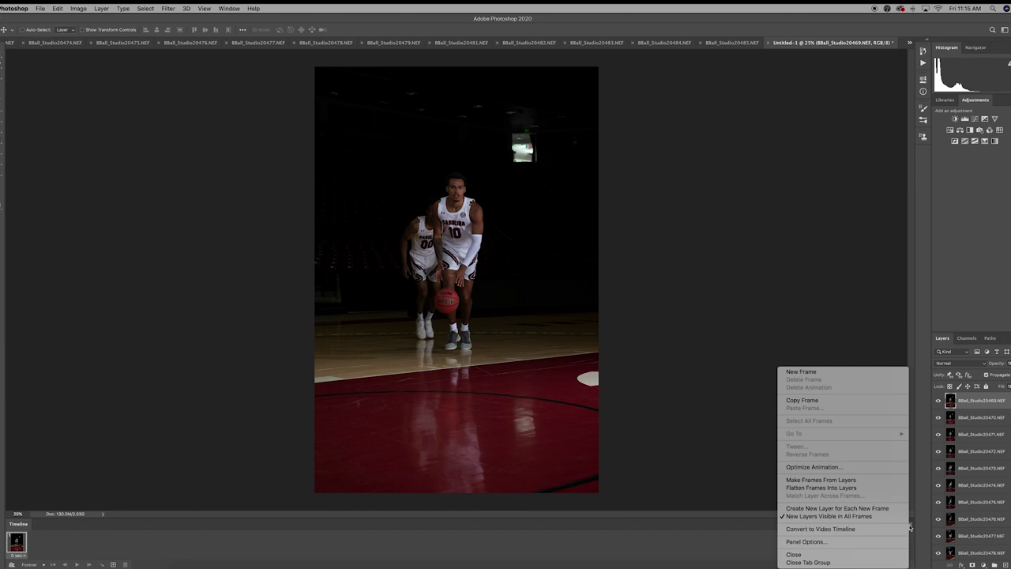
click(850, 481)
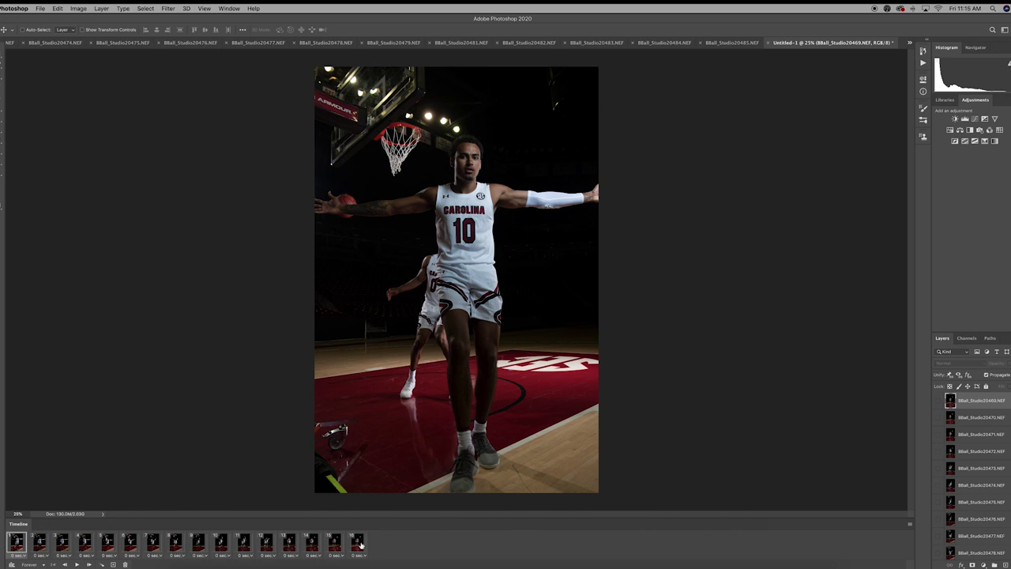
click(910, 527)
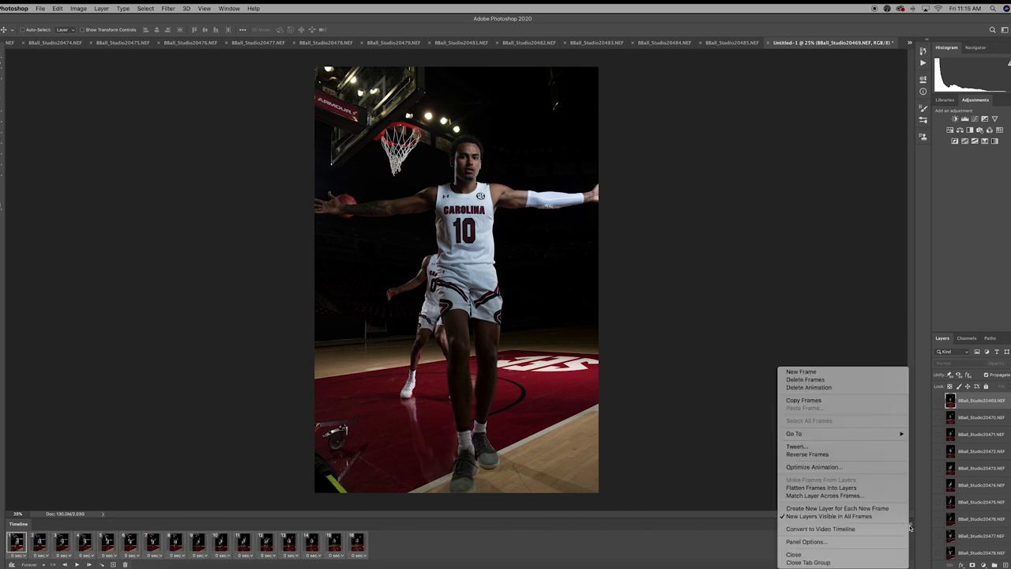
click(860, 467)
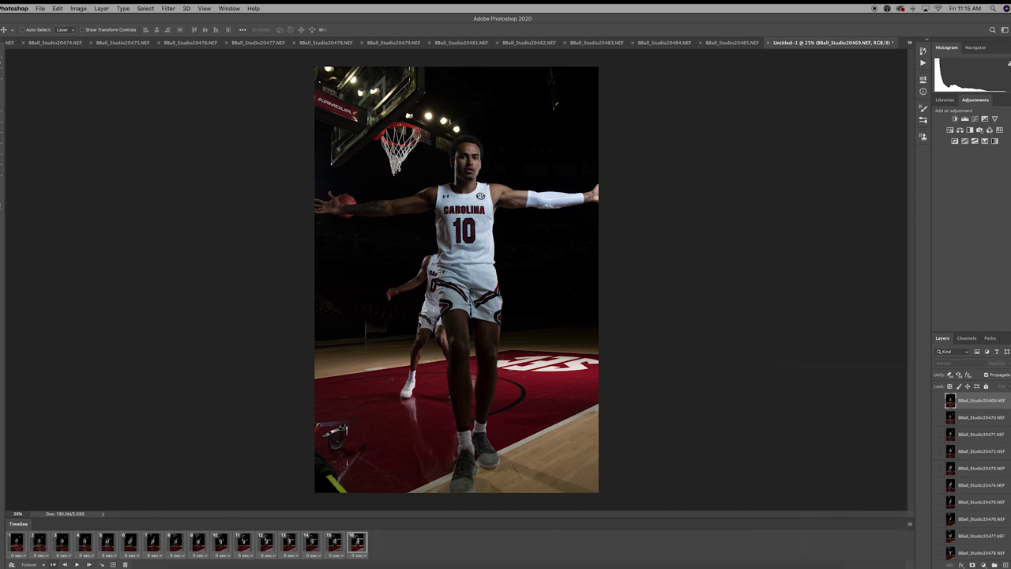
Step: Brighten the BBall_Studio20471.NEF layer in frame 3 with Curves, raising the midtones from input 121 to output 133
click(18, 542)
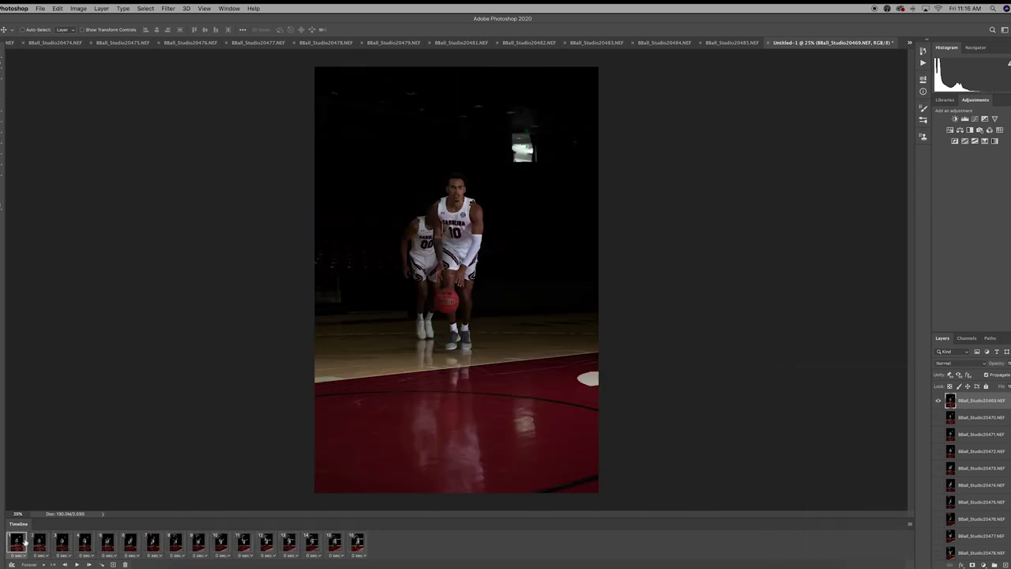
key(space)
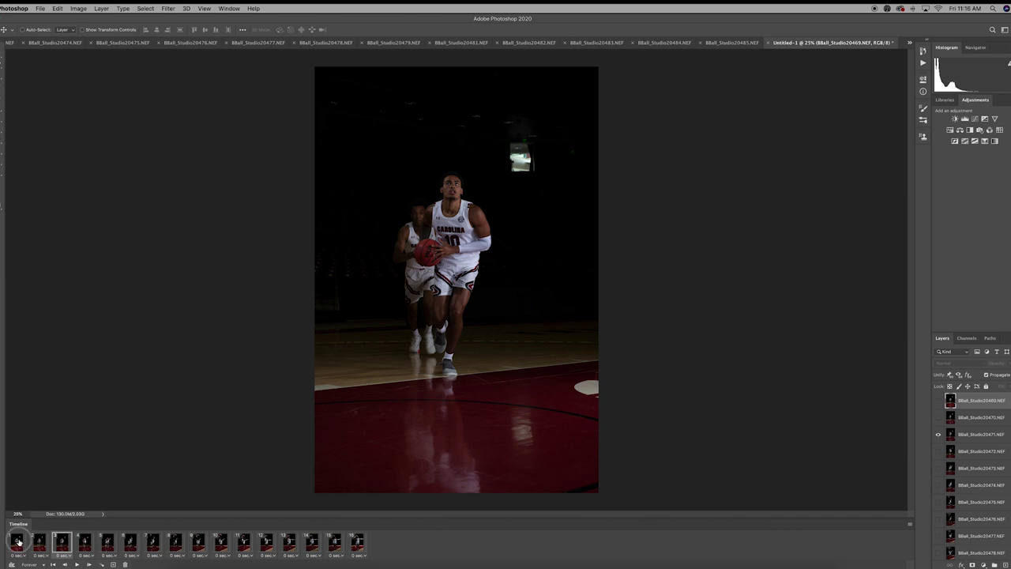
click(19, 542)
click(58, 9)
mouse_move(79, 9)
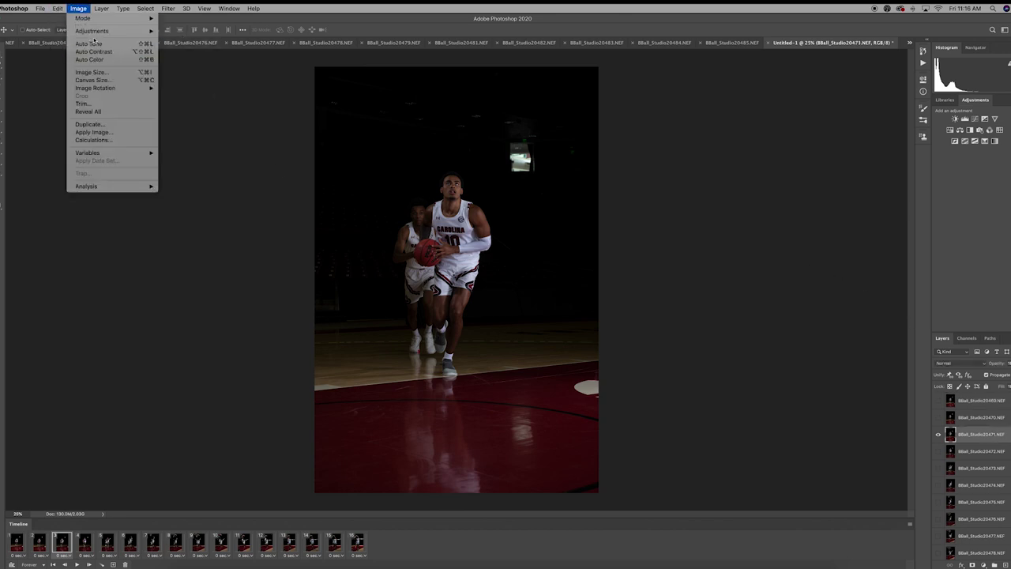
mouse_move(98, 31)
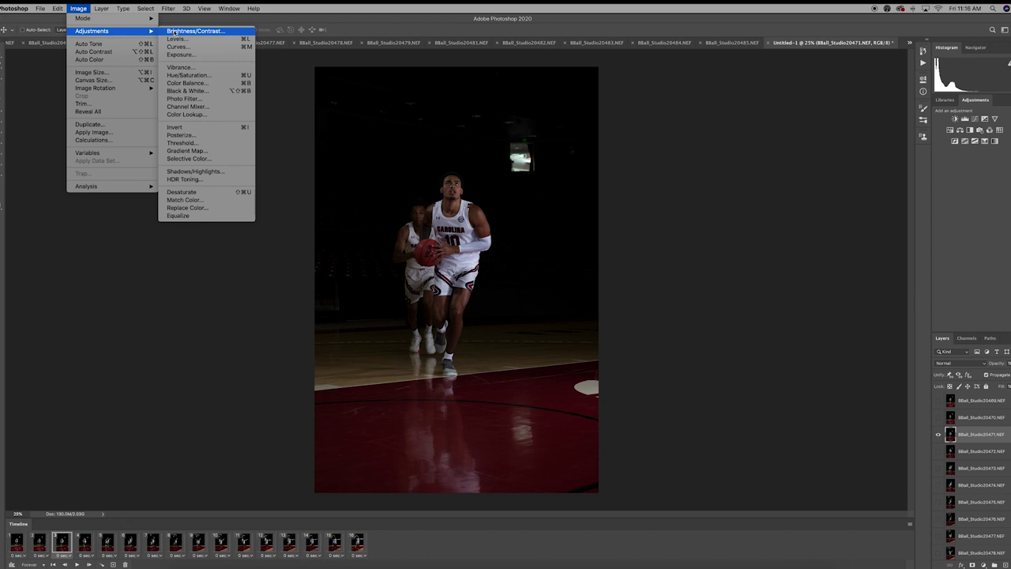
click(178, 47)
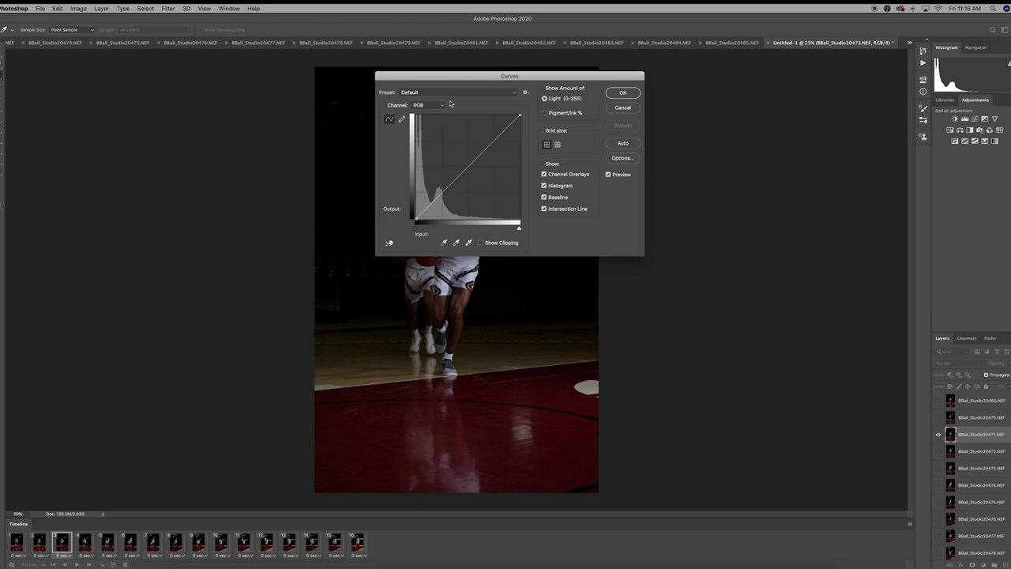
drag(474, 76, 175, 267)
drag(170, 359, 167, 356)
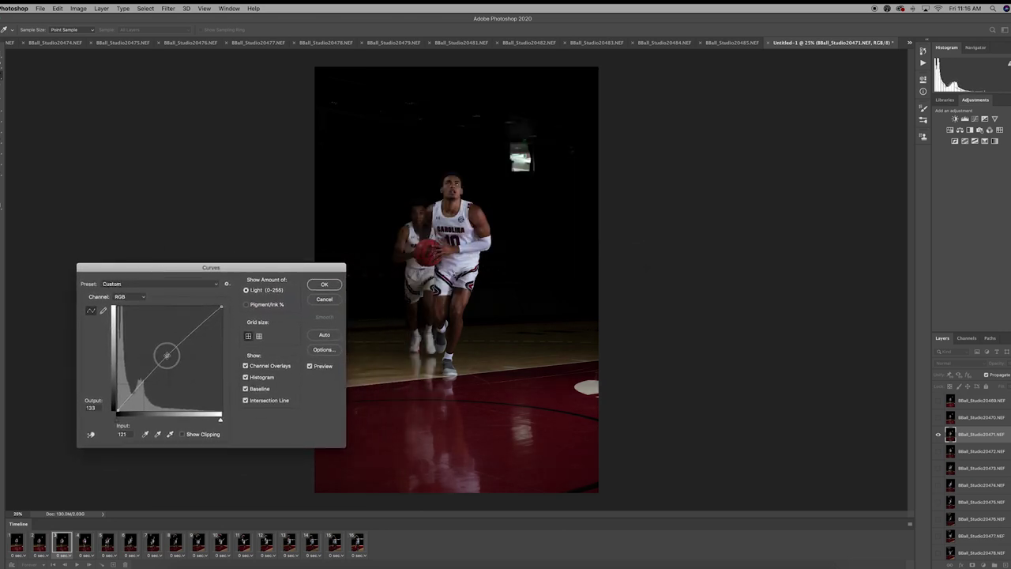
click(331, 288)
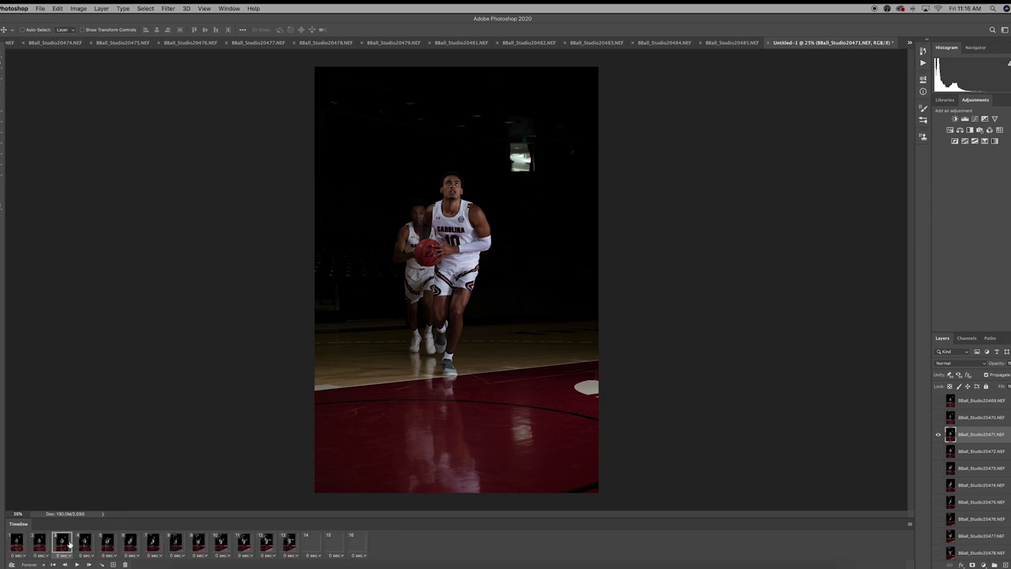
Step: Examine the brightness and motion of the animation frames from frame 4 onward, including frame 13
click(84, 543)
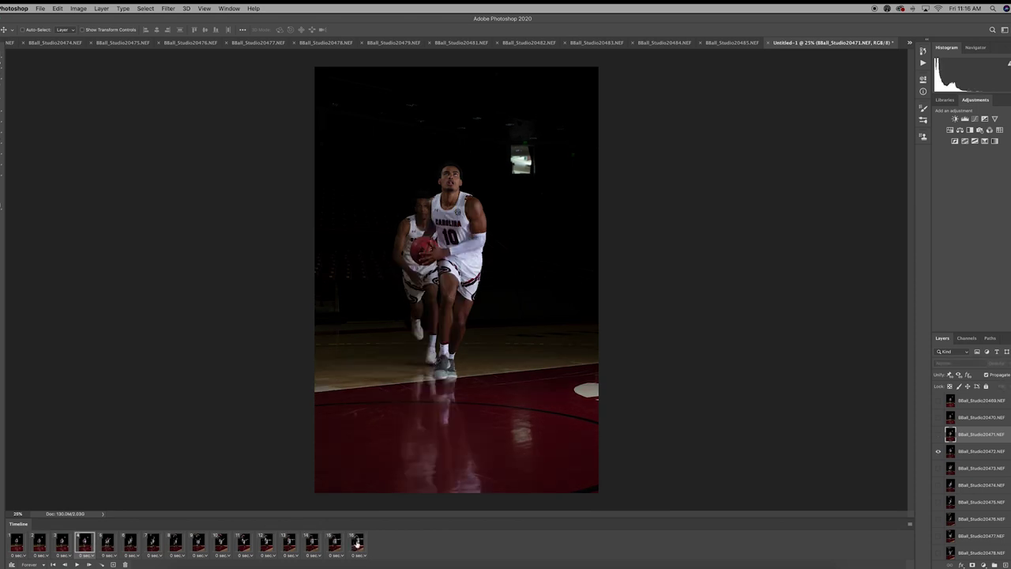
click(357, 543)
click(130, 543)
click(153, 543)
click(176, 543)
click(198, 543)
click(266, 543)
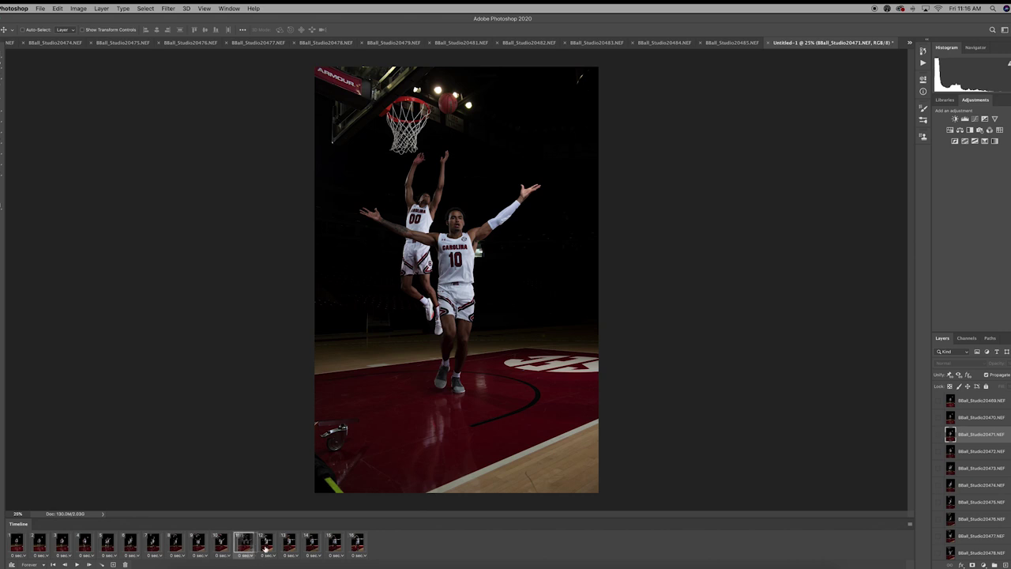
click(289, 543)
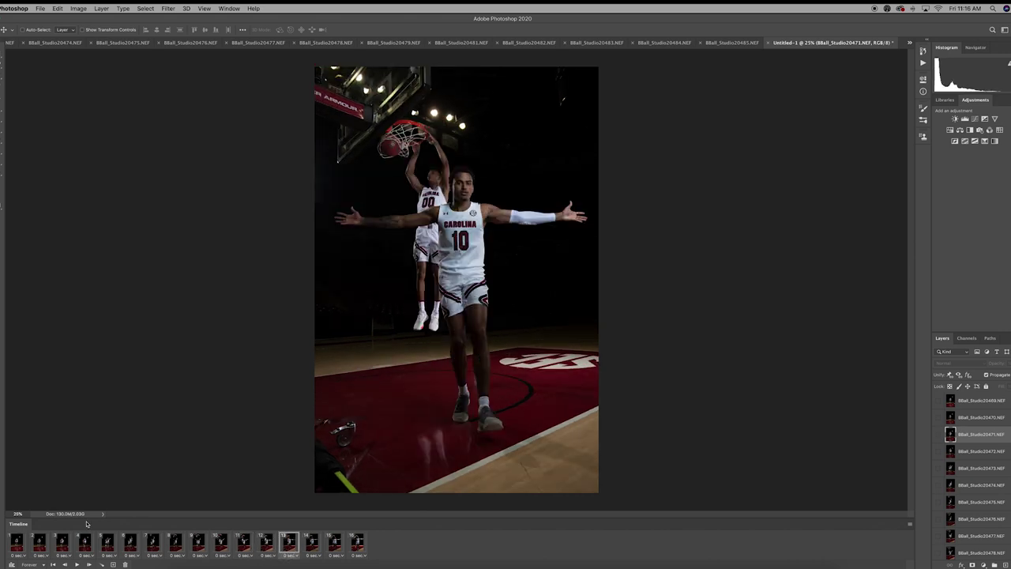
Step: Set the delay of all 16 animation frames to 0.2 seconds and play the animation
click(23, 542)
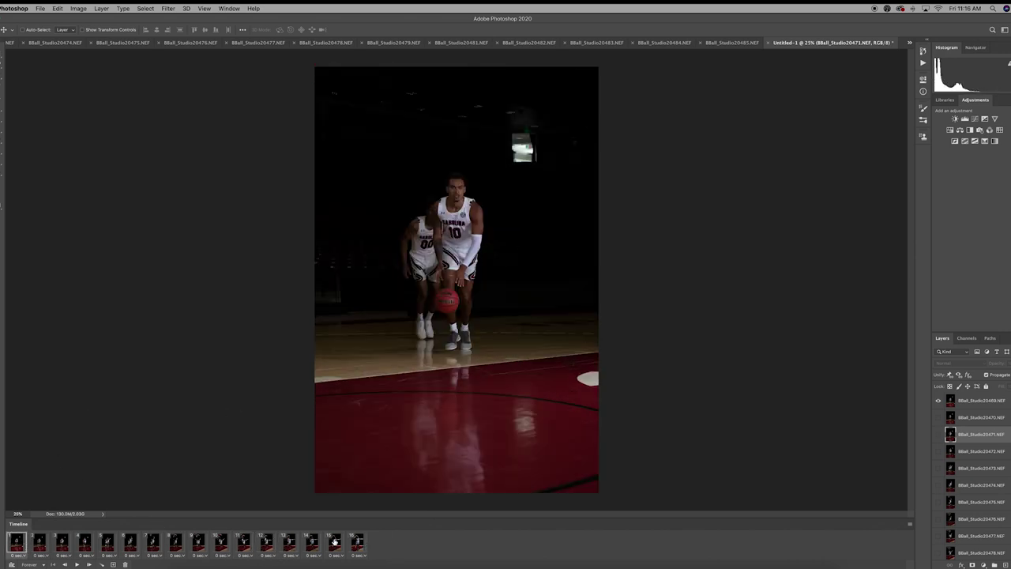
shift+click(360, 542)
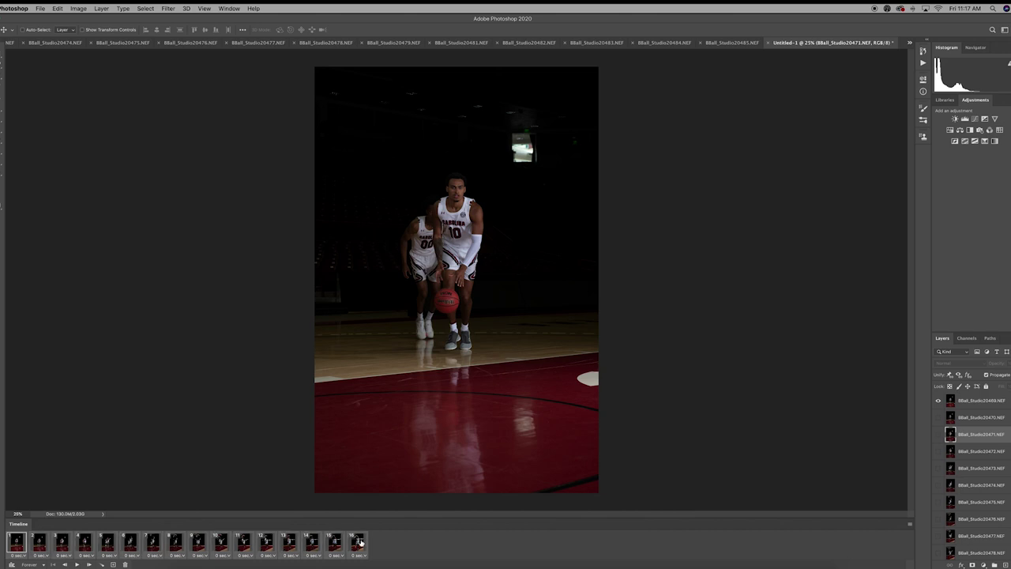
click(335, 556)
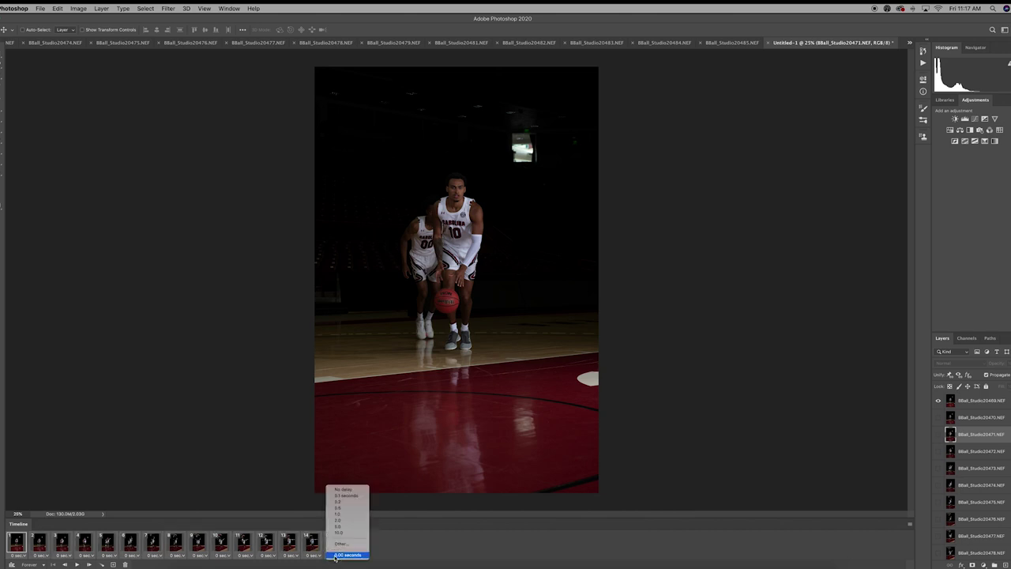
click(350, 503)
click(74, 565)
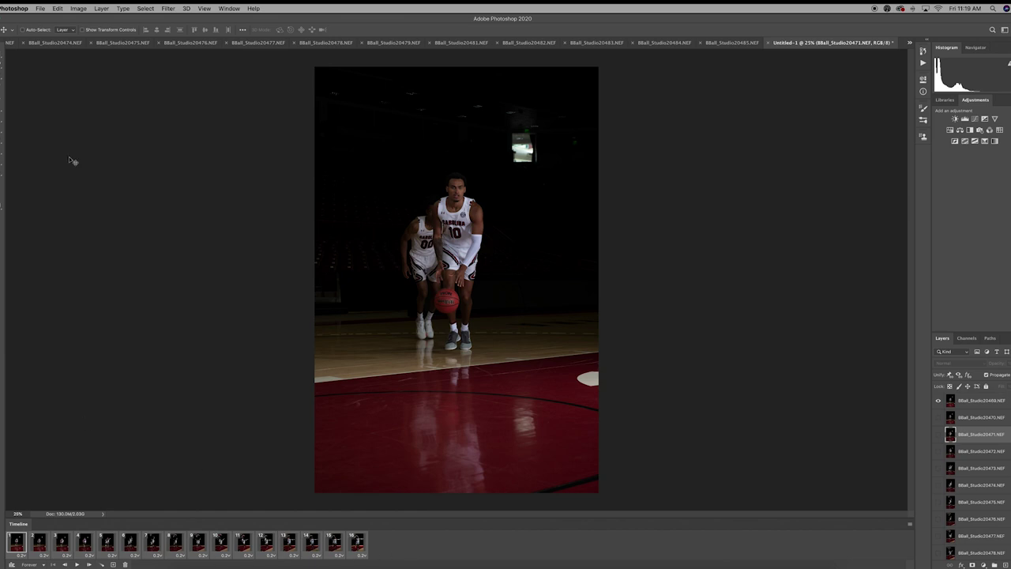
Step: Crop the animation to a 4:5 portrait at the full image width, centred vertically, and play it back
key(c)
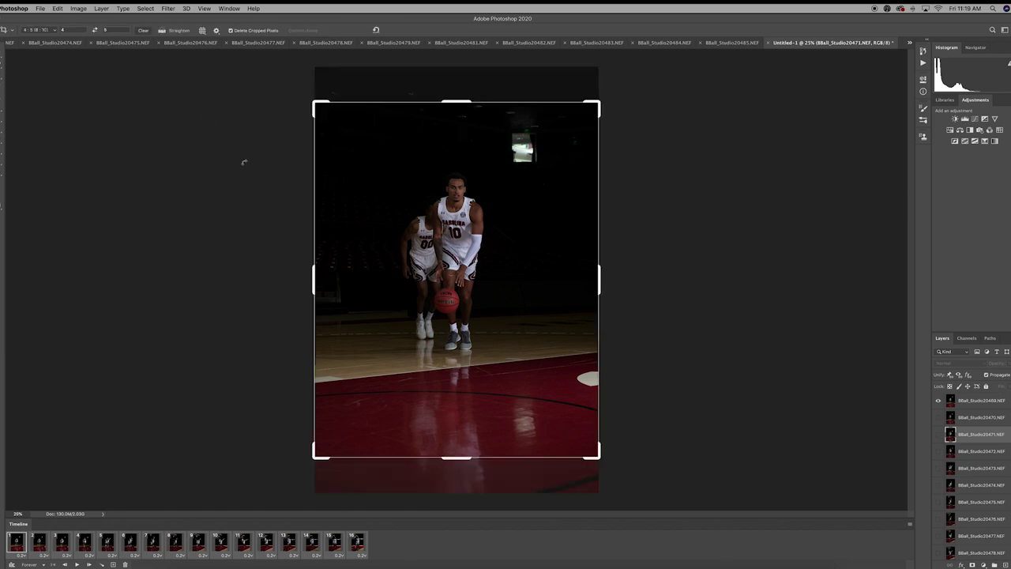
click(244, 162)
drag(462, 254, 462, 253)
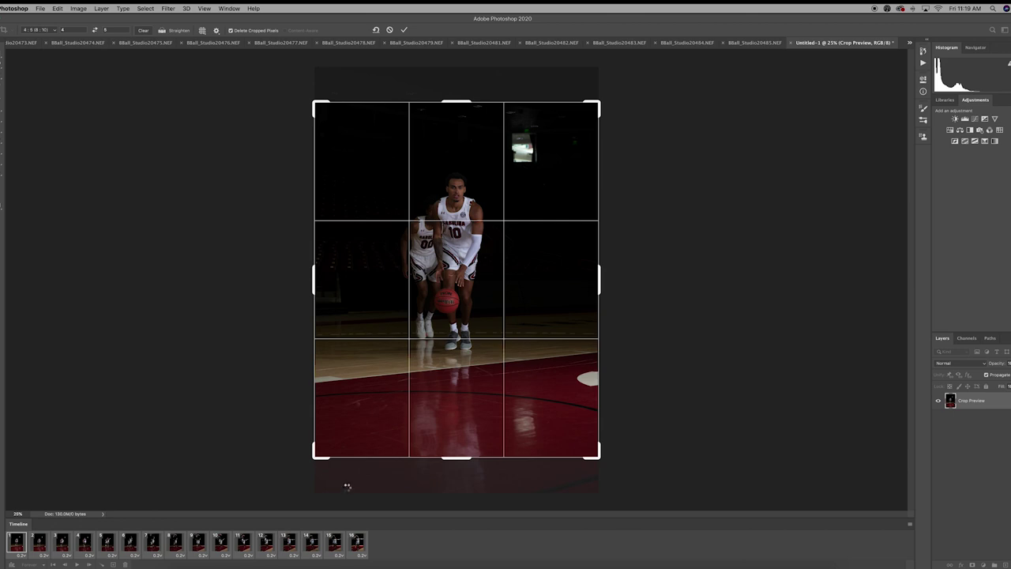
key(Return)
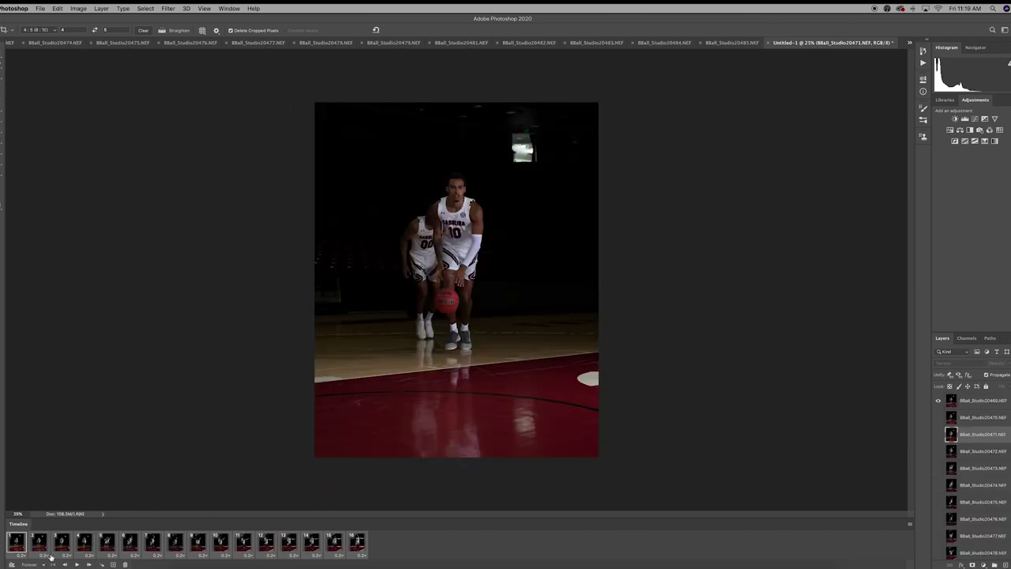
click(77, 564)
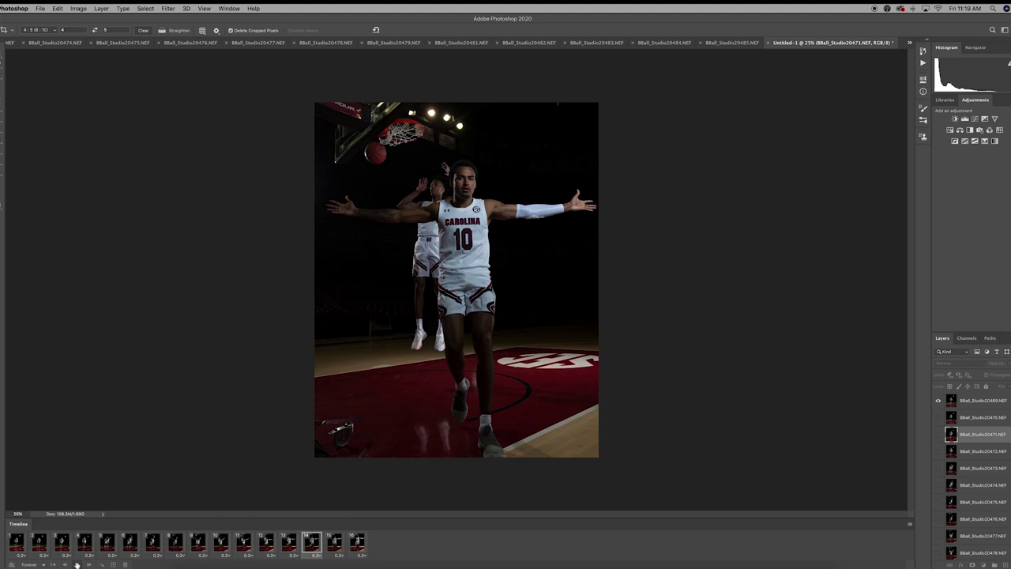
click(77, 564)
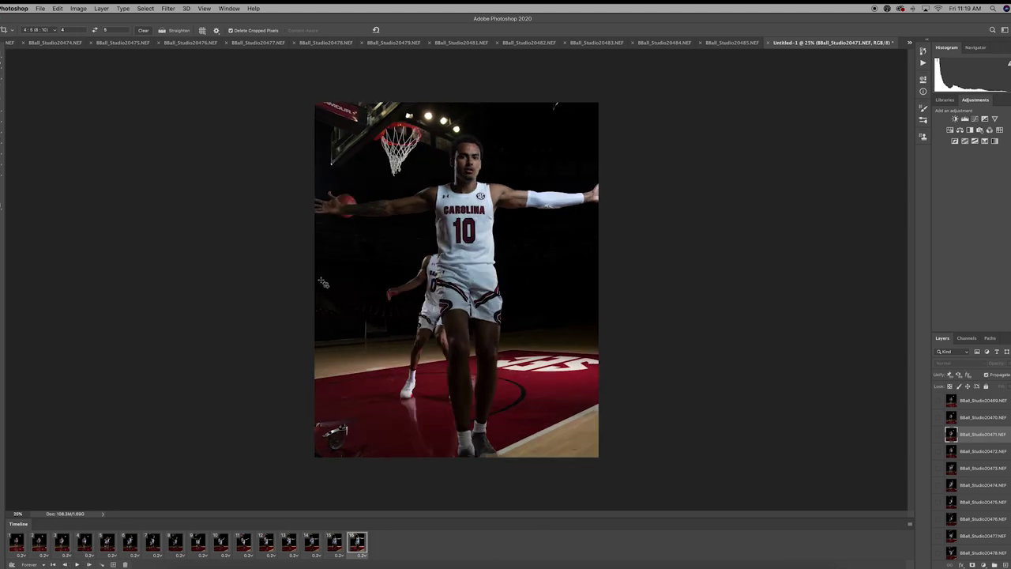
Step: Open the legacy Save for Web export for the animated GIF and enter a smaller image height with proportions linked
click(40, 8)
mouse_move(60, 124)
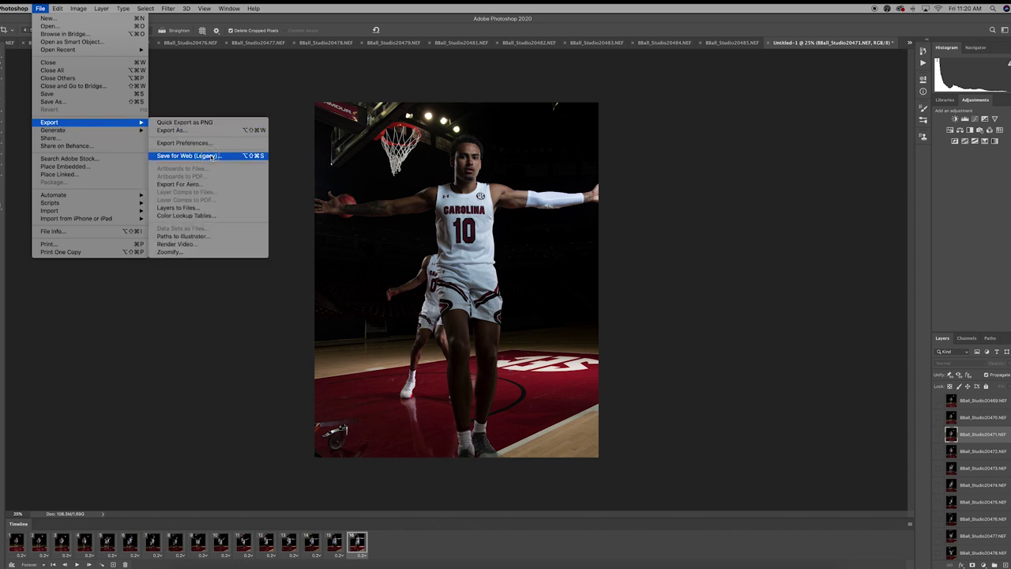
click(210, 155)
double_click(602, 353)
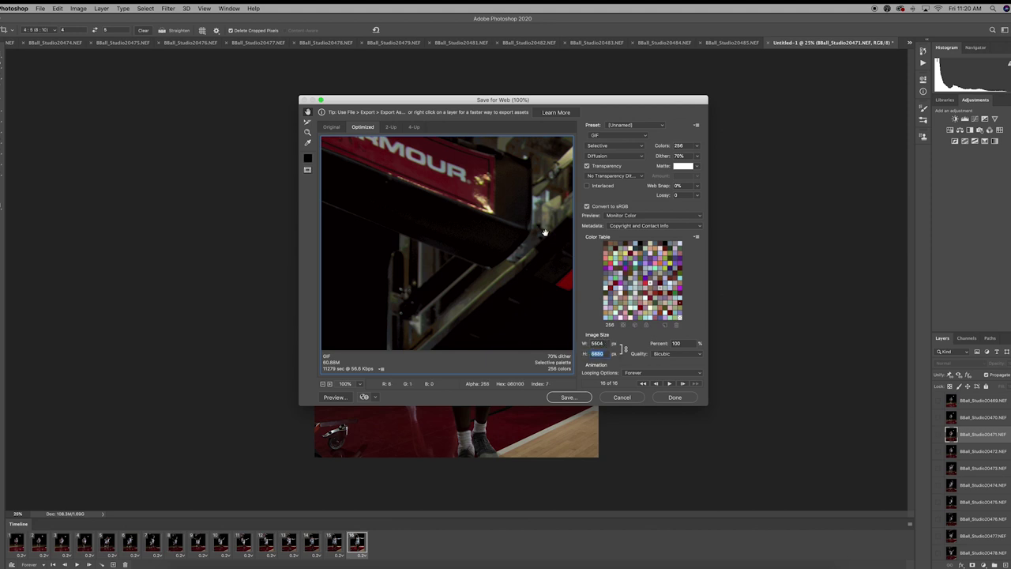
key(super+minus)
key(super+minus)
key(super+minus)
key(super+minus)
click(662, 158)
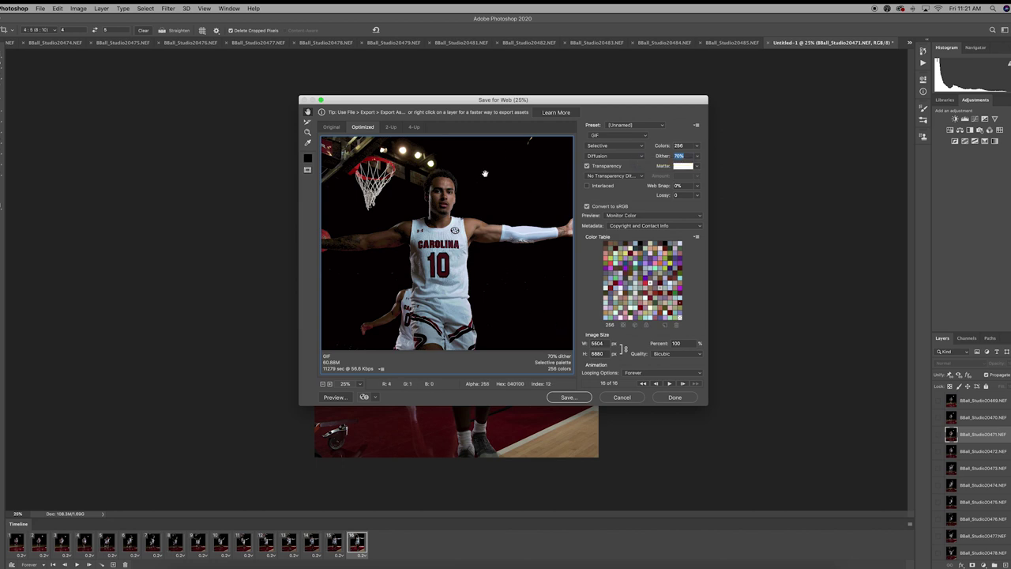
click(605, 353)
text(22)
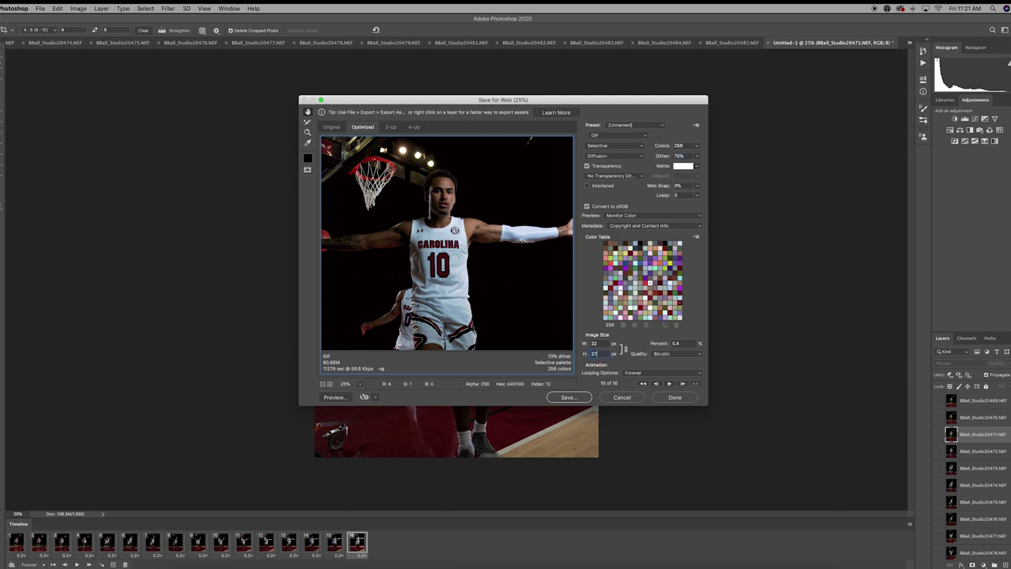